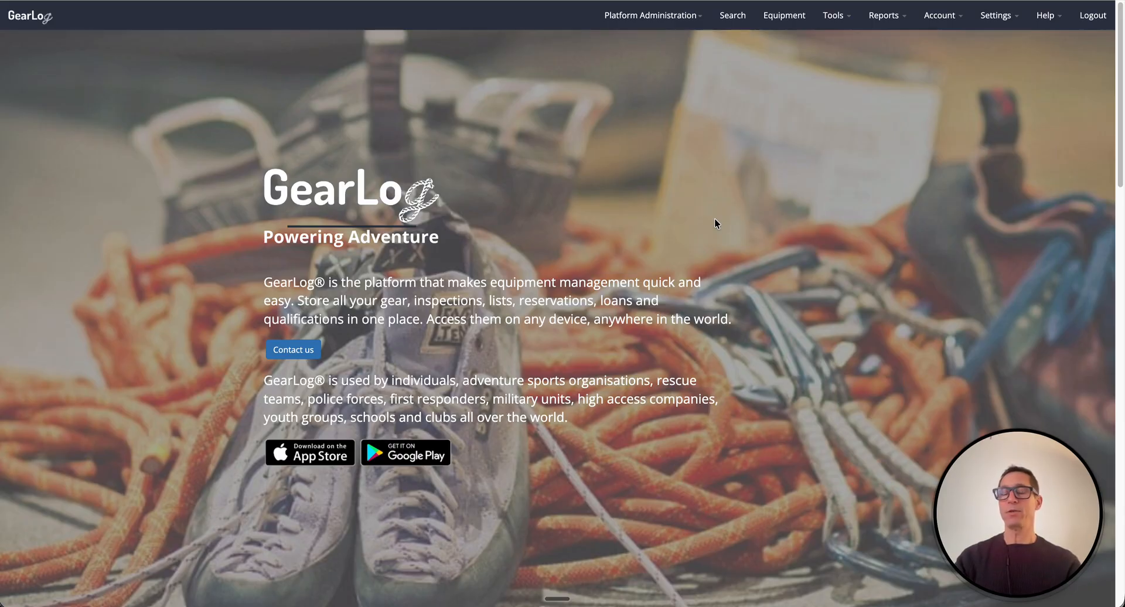
Open the gear lists, expand their filter and view options, and look at the sites offered for filtering
left_click(828, 21)
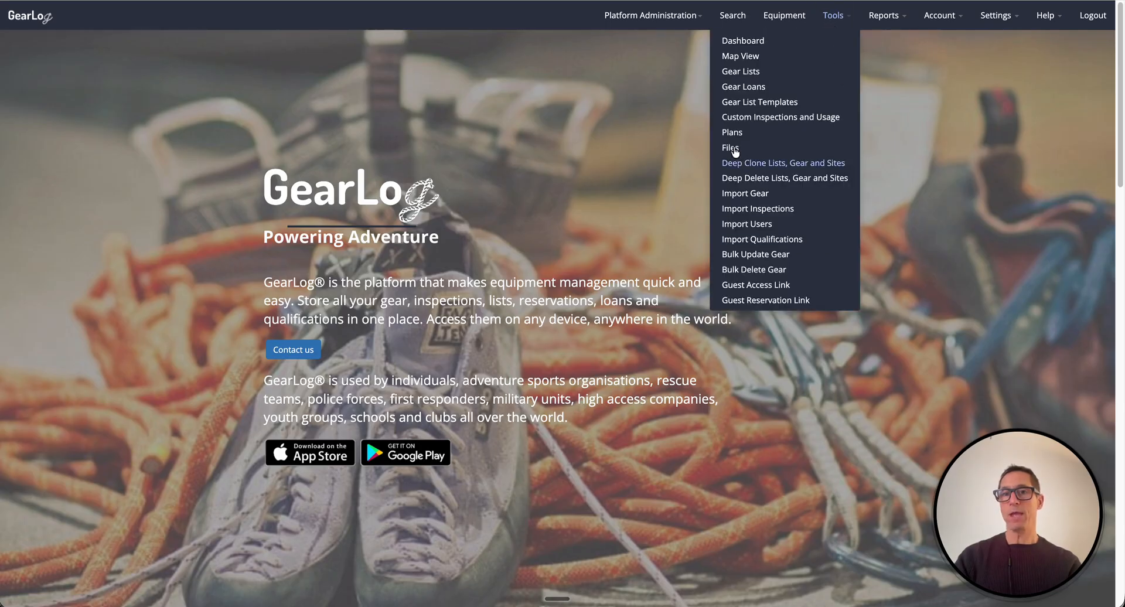
left_click(753, 72)
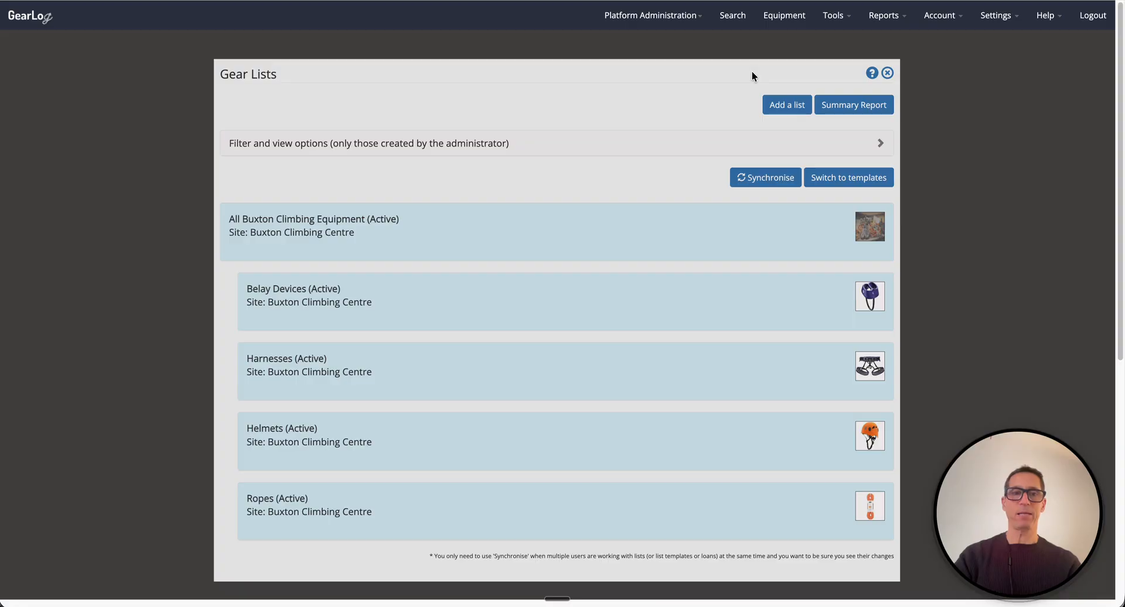
left_click(523, 149)
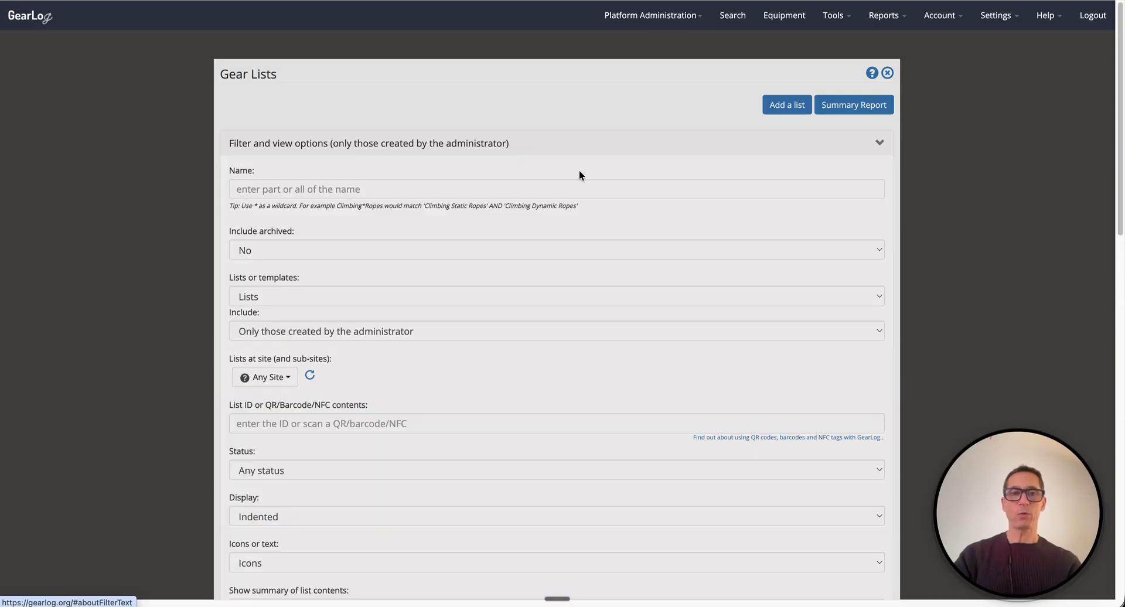
scroll(579, 170, "down", 1)
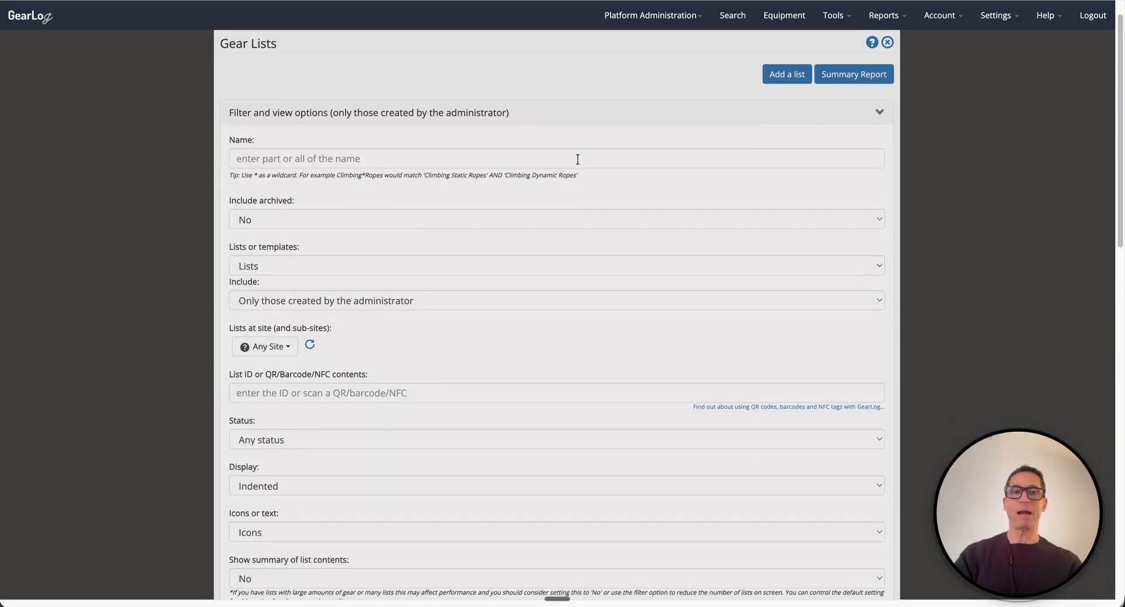
scroll(578, 159, "down", 1)
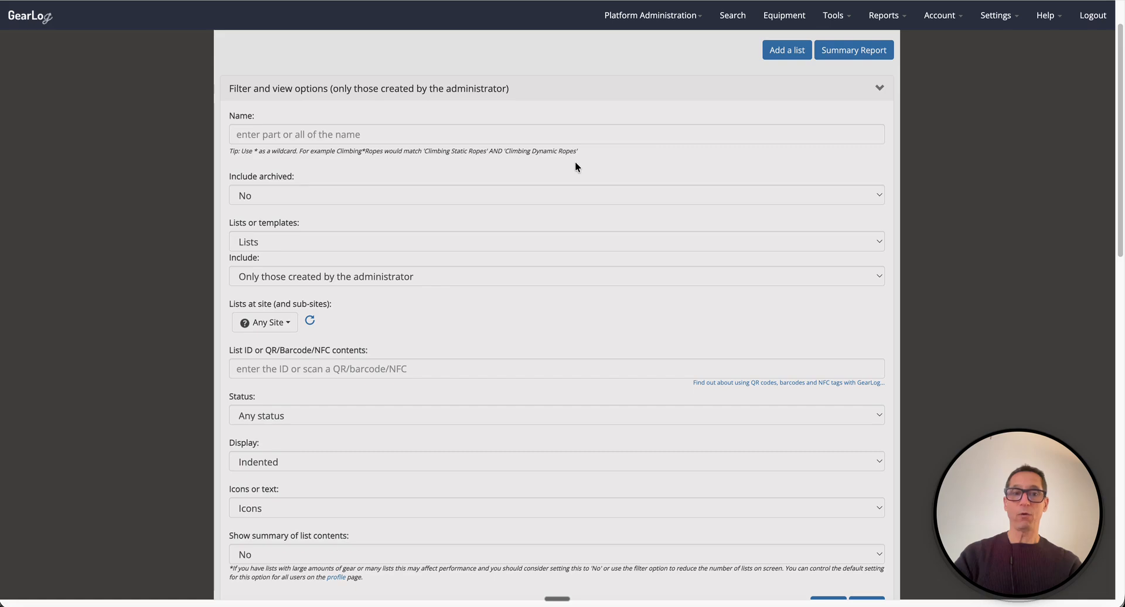
left_click(265, 322)
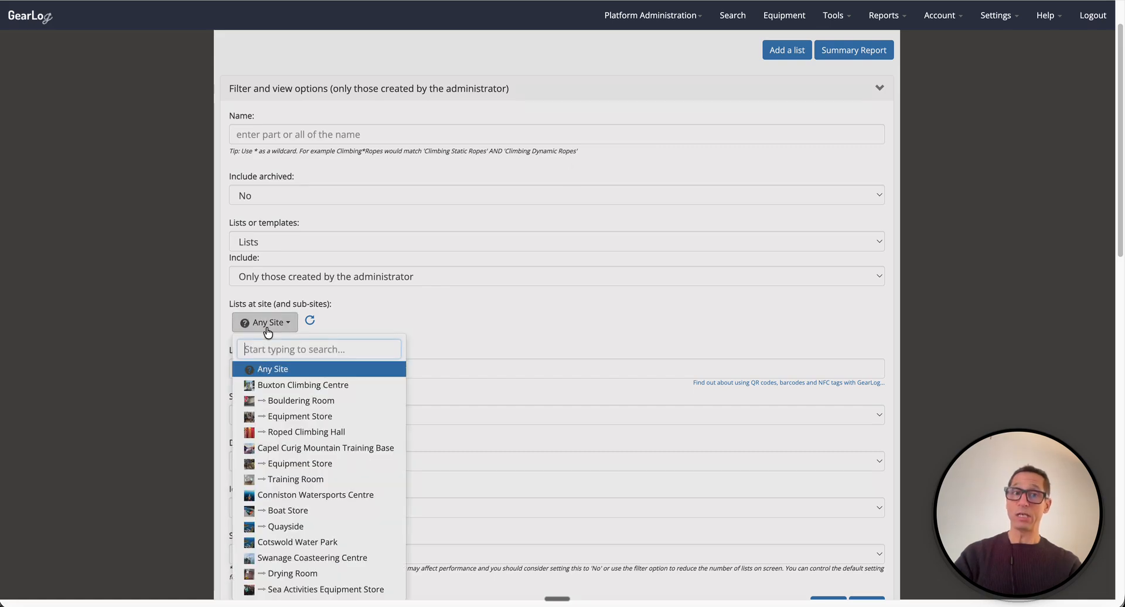
left_click(522, 316)
Set the gear list display to Nested and expand the lists inside All Buxton Climbing Equipment
scroll(492, 310, "down", 3)
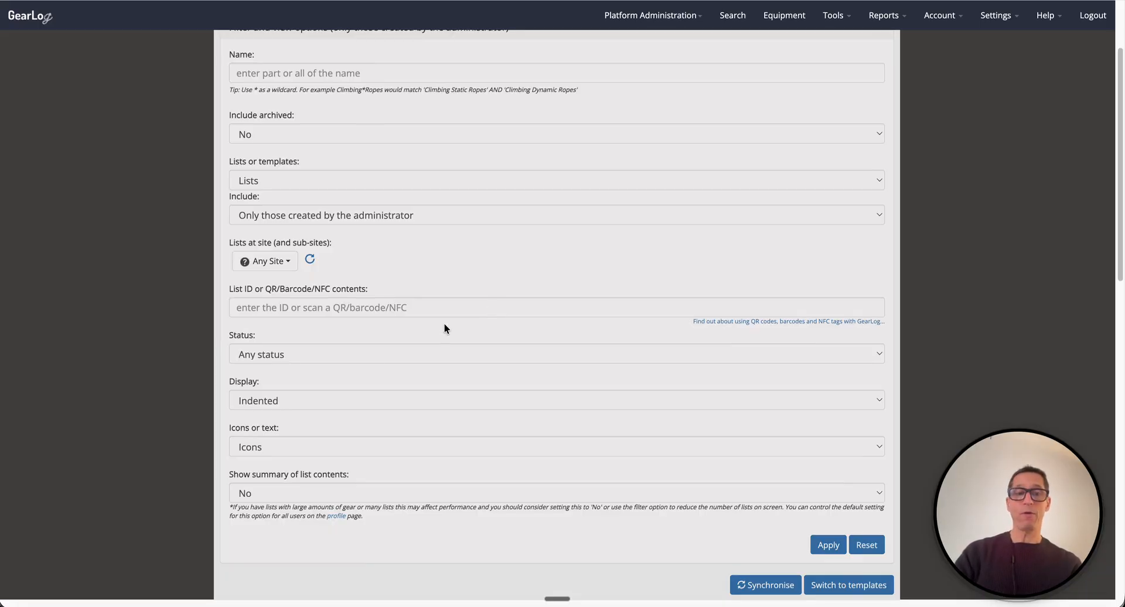
left_click(267, 400)
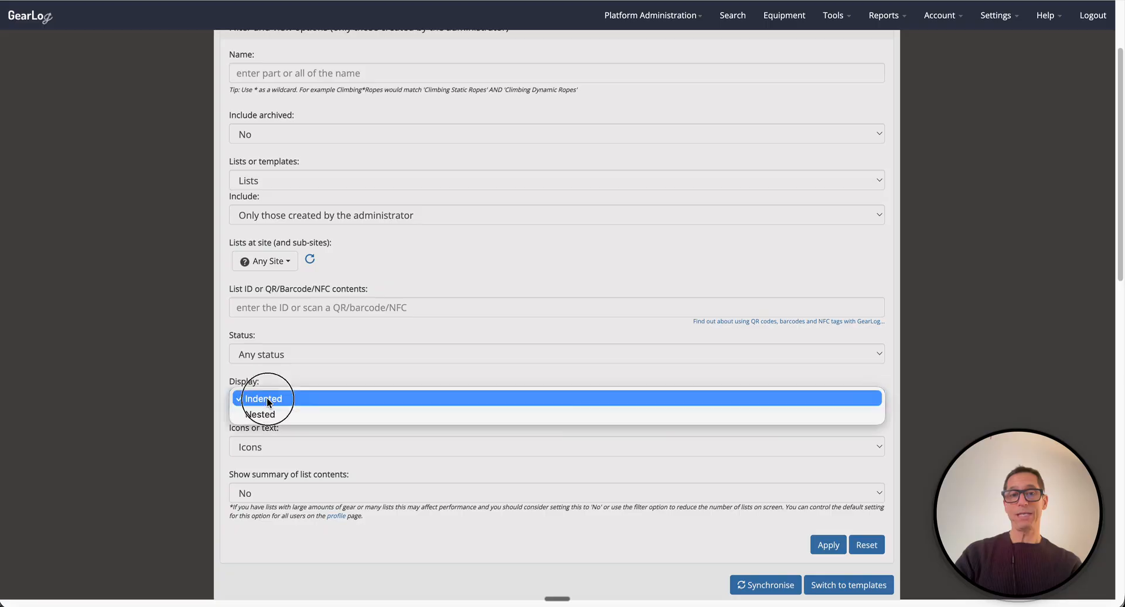
left_click(267, 414)
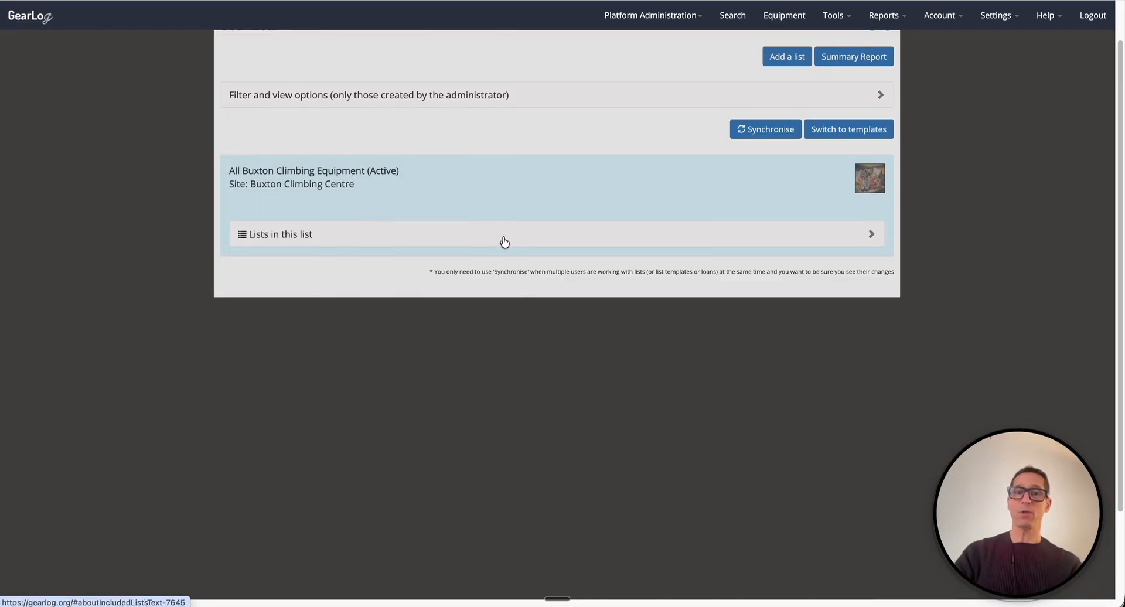
left_click(504, 242)
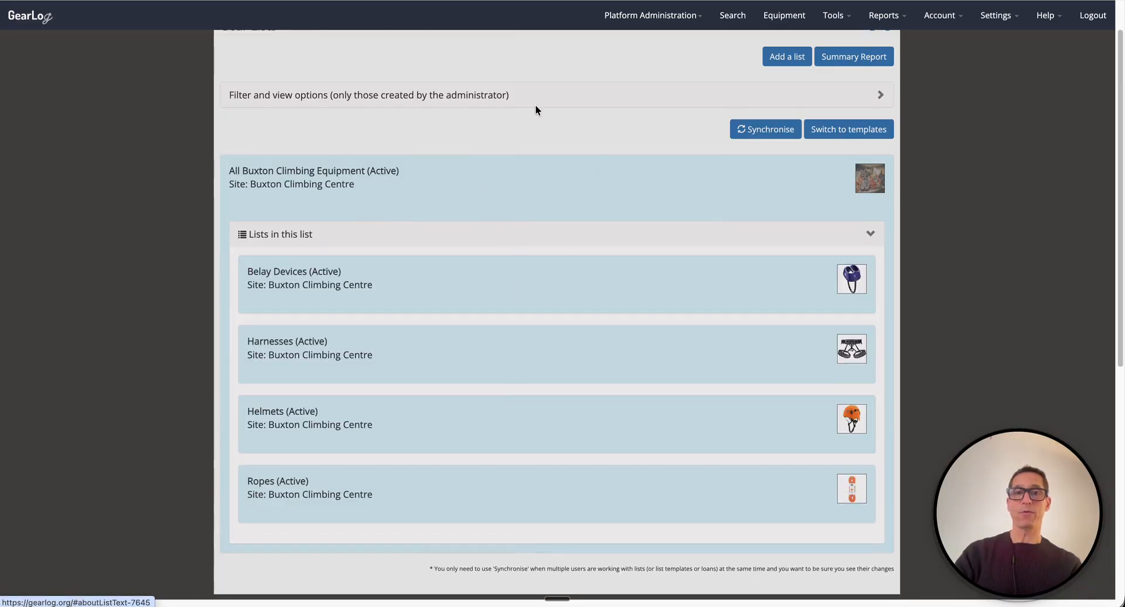
Set the gear list display back to Indented in the filter and view options
left_click(409, 100)
scroll(392, 298, "down", 3)
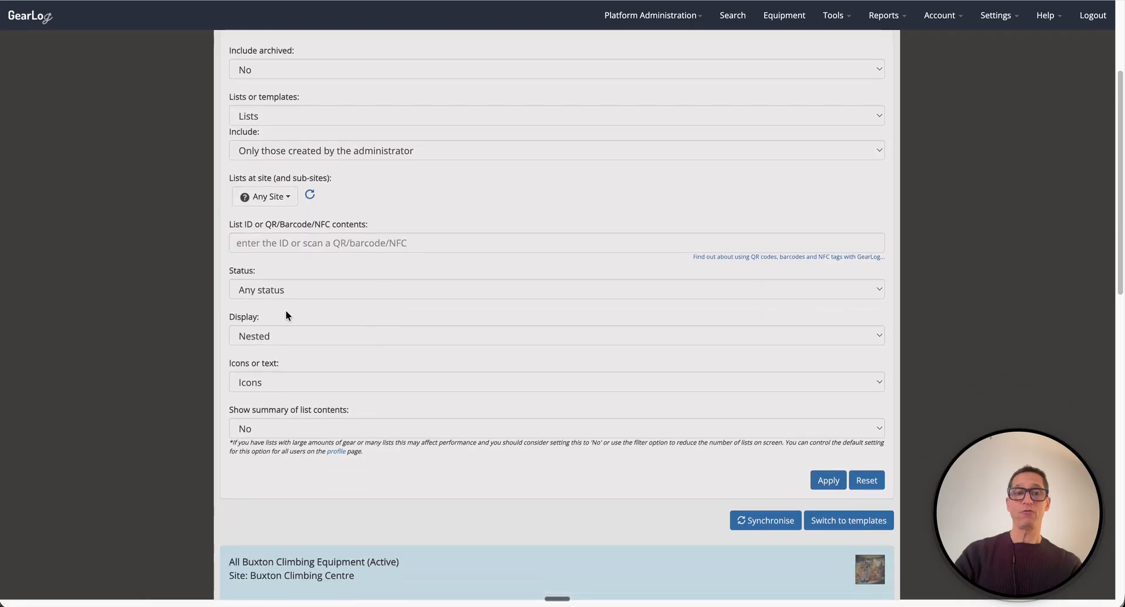
left_click(236, 335)
left_click(272, 320)
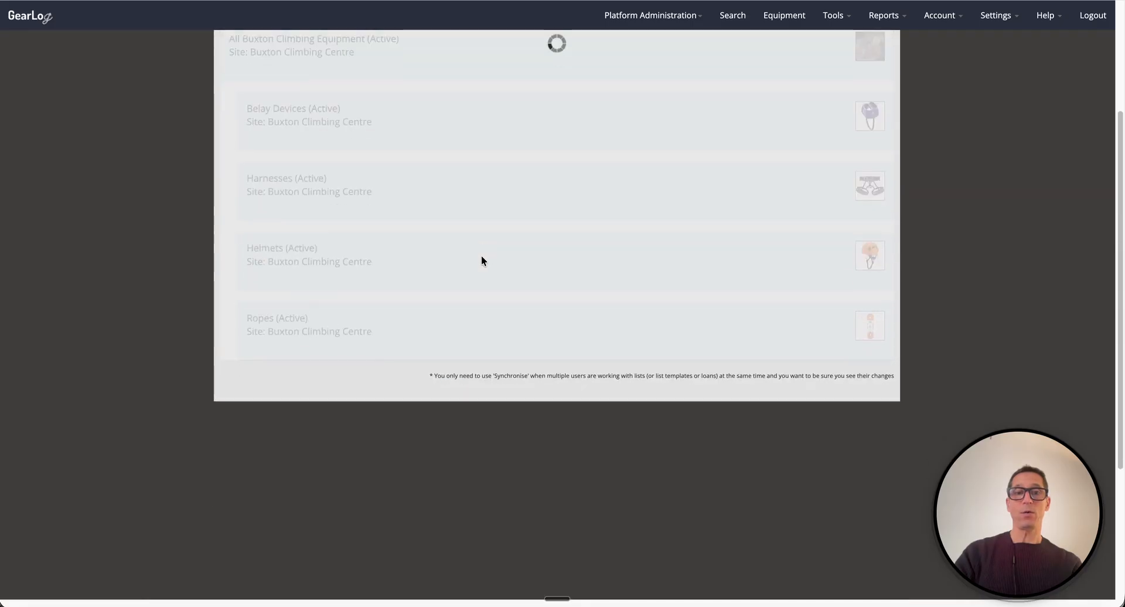
scroll(480, 246, "up", 1)
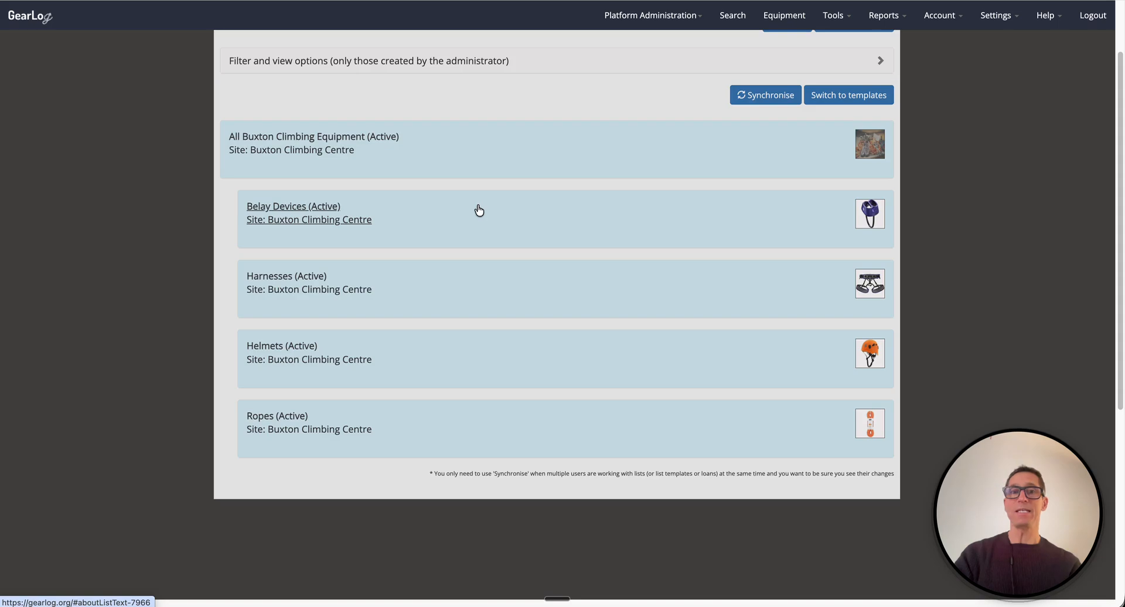
scroll(504, 246, "up", 2)
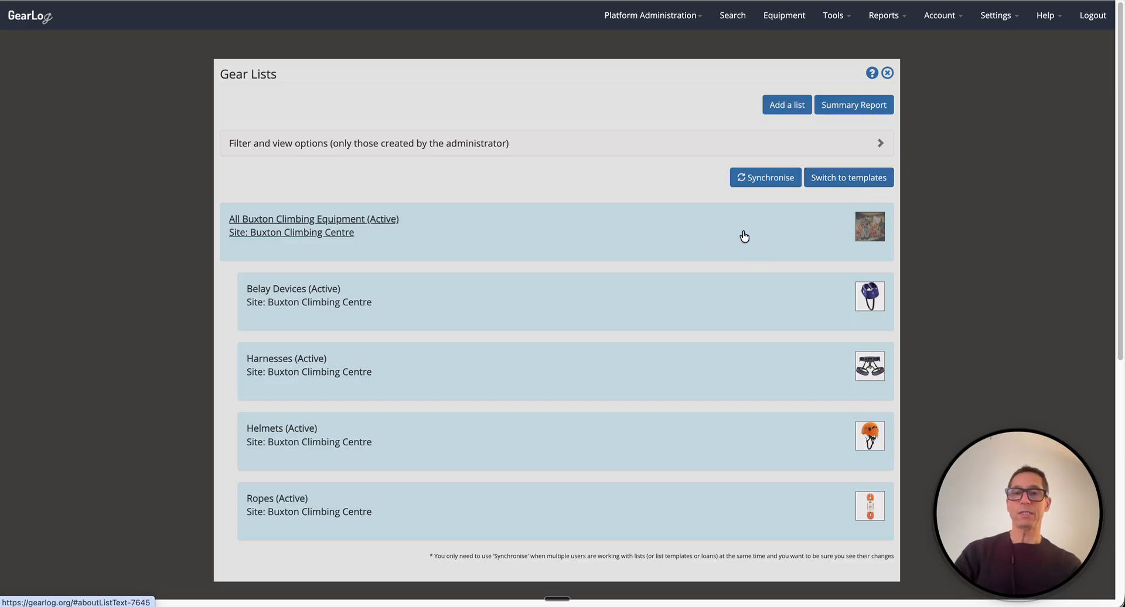
Start adding a new gear list and name it "Training List"
scroll(744, 237, "down", 1)
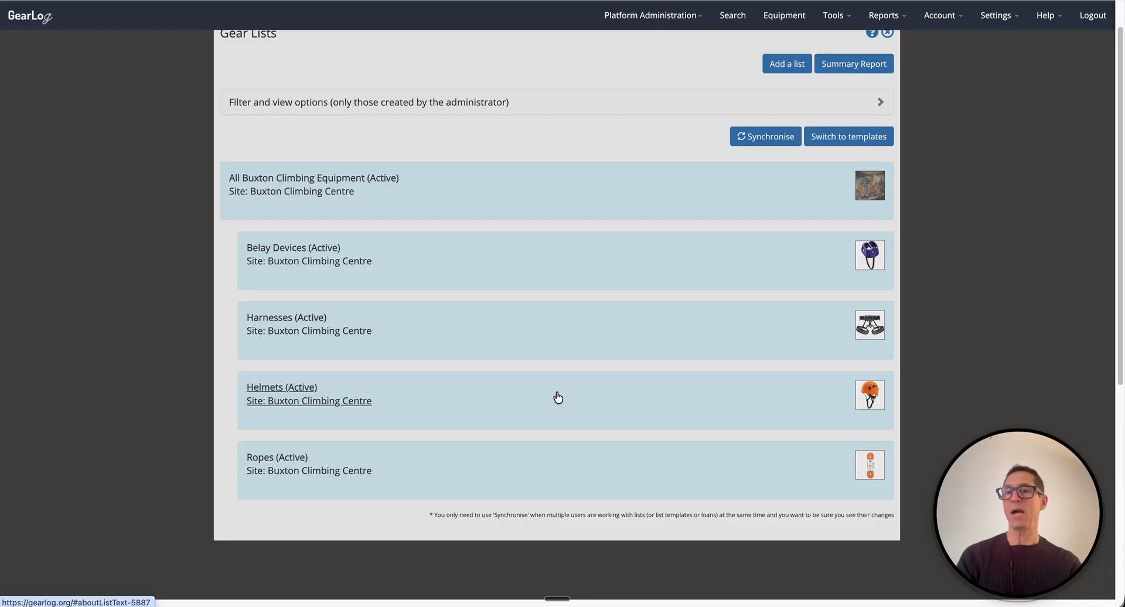
scroll(558, 398, "up", 2)
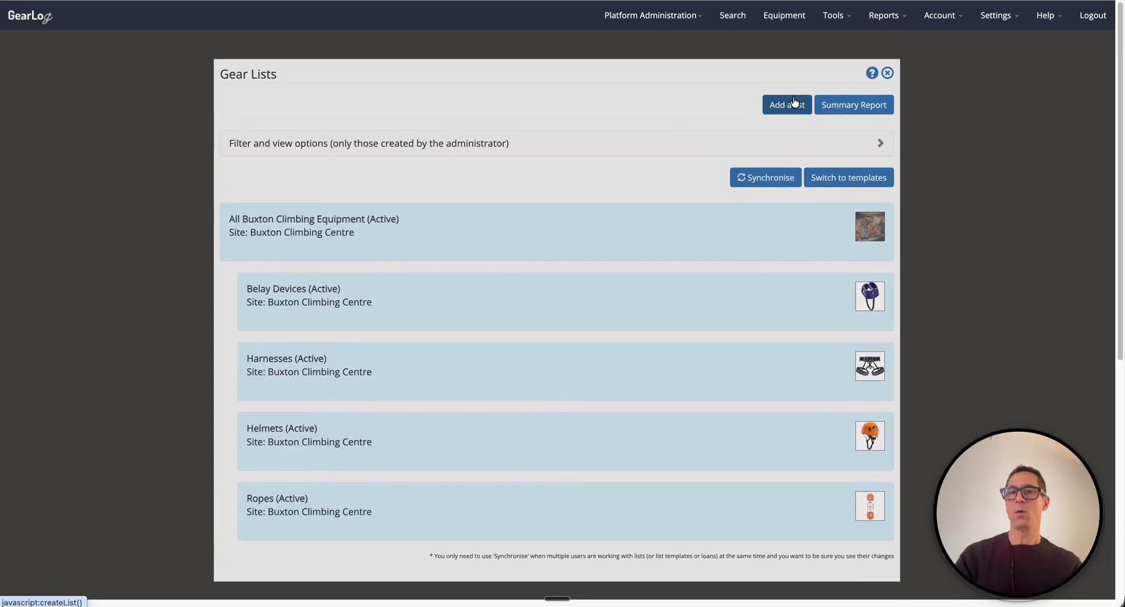
left_click(786, 103)
left_click(320, 100)
type("Training")
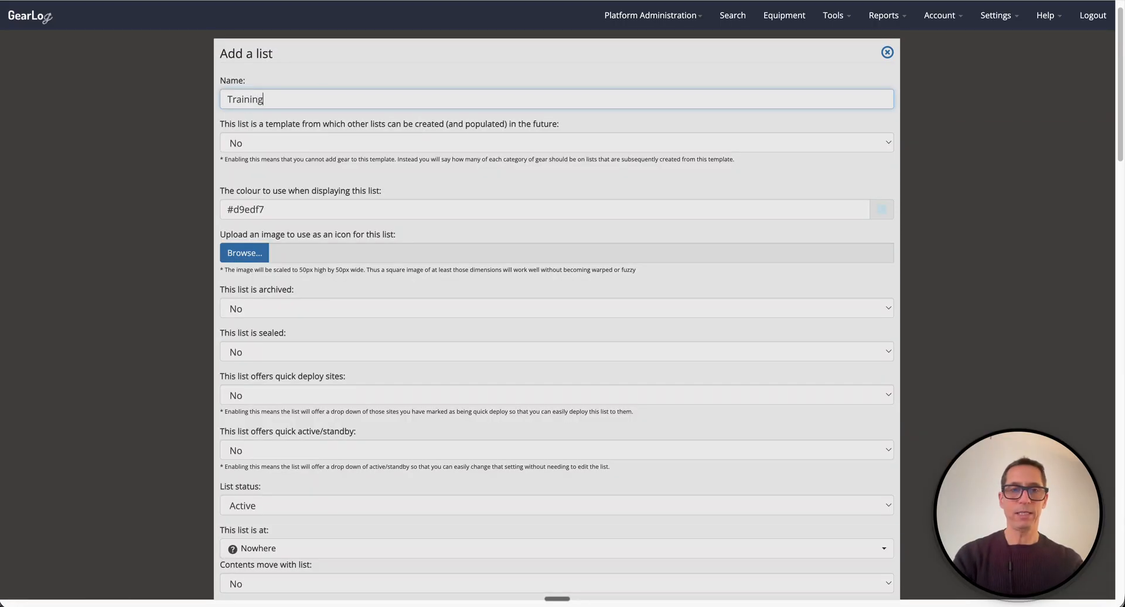
type(" List")
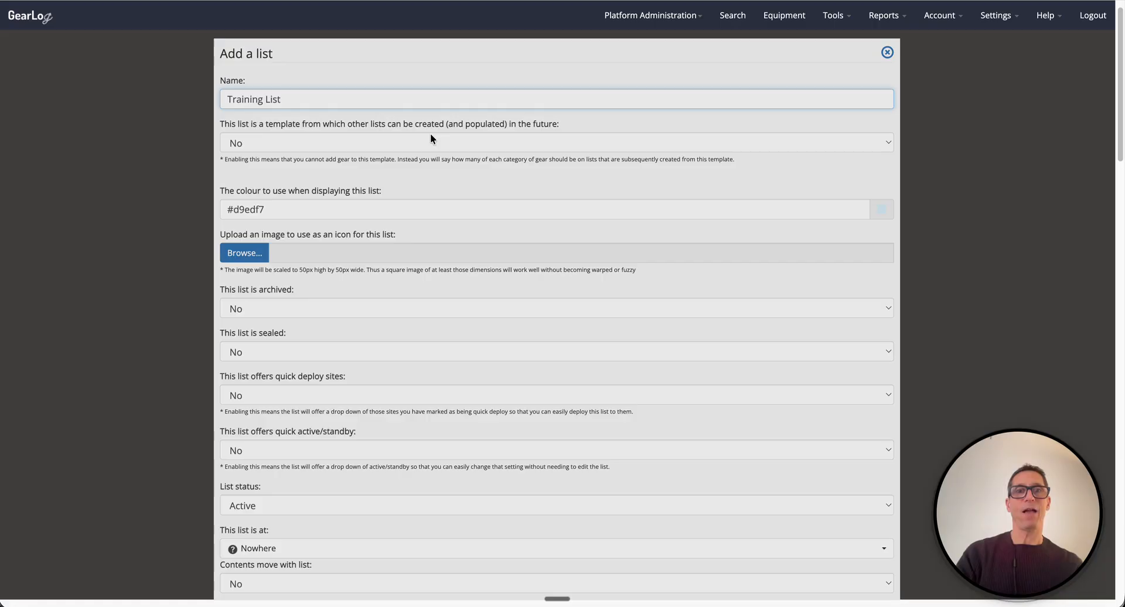
Mark the new list as sealed and enter "Tag 34" as its seal identifier
scroll(430, 140, "down", 1)
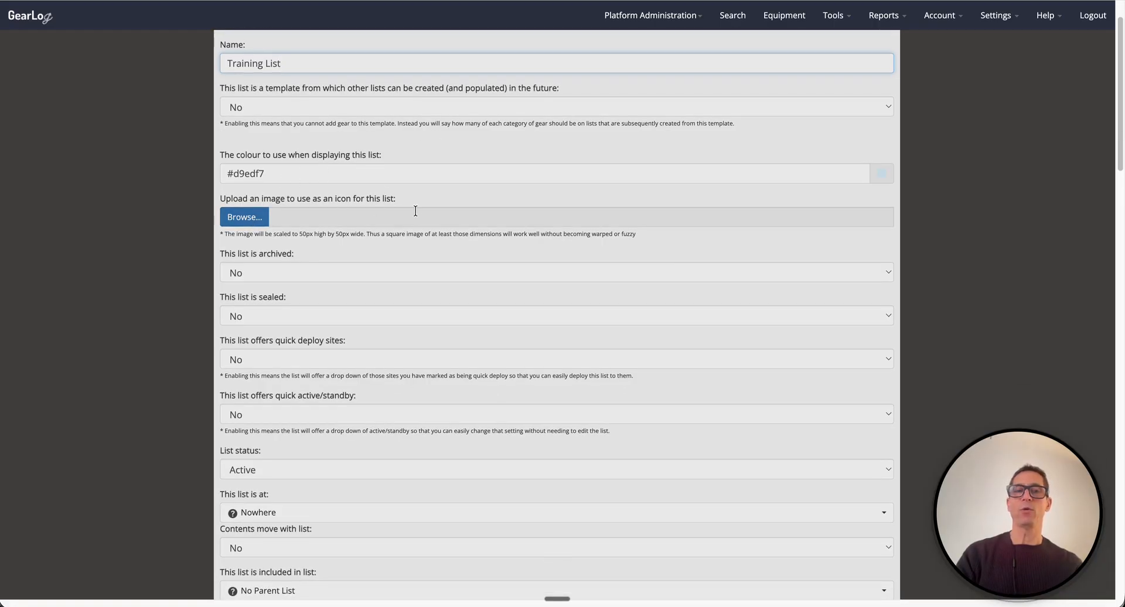
scroll(422, 210, "down", 1)
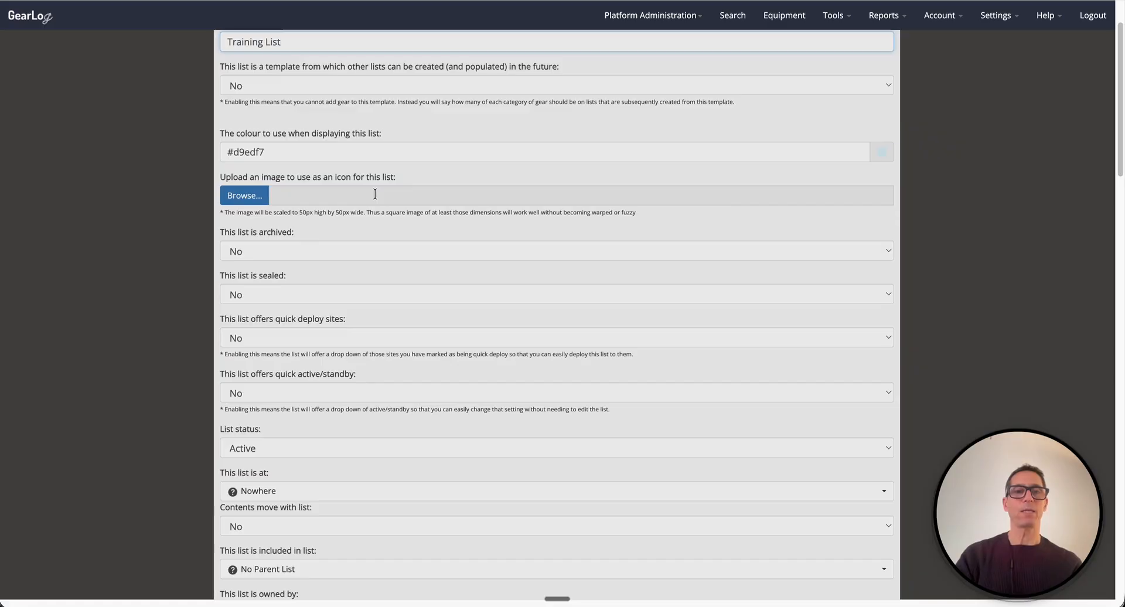
scroll(375, 194, "down", 1)
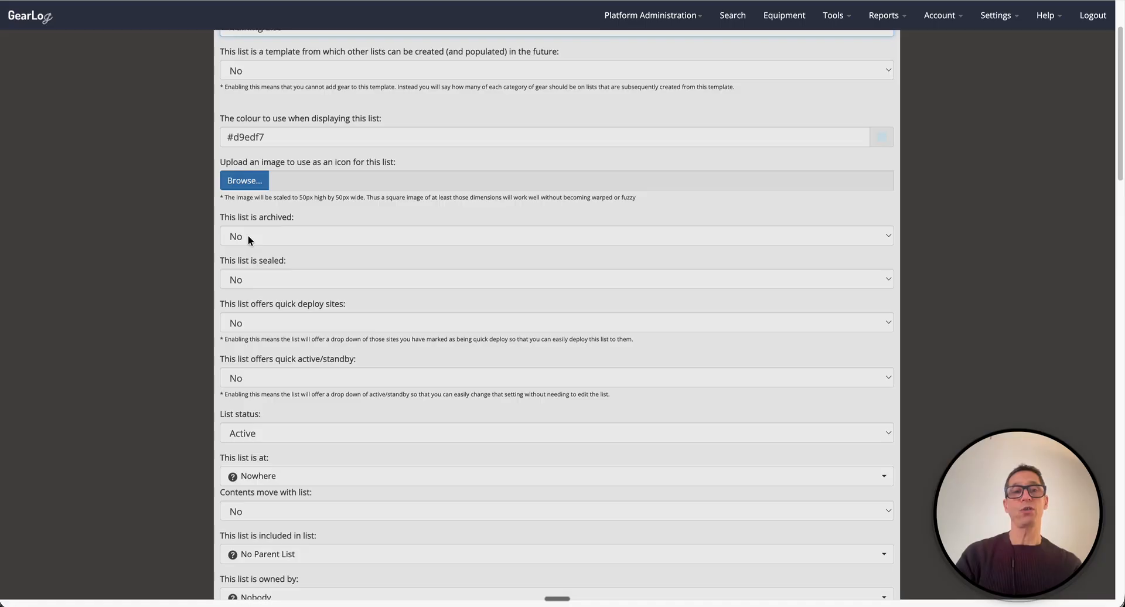
scroll(342, 234, "down", 3)
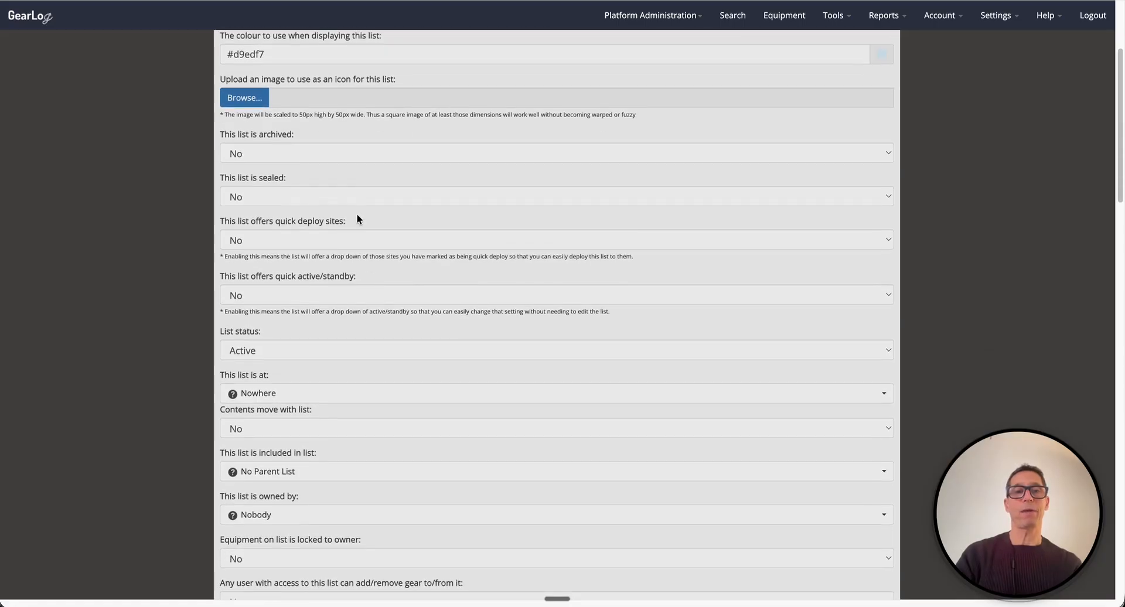
left_click(258, 197)
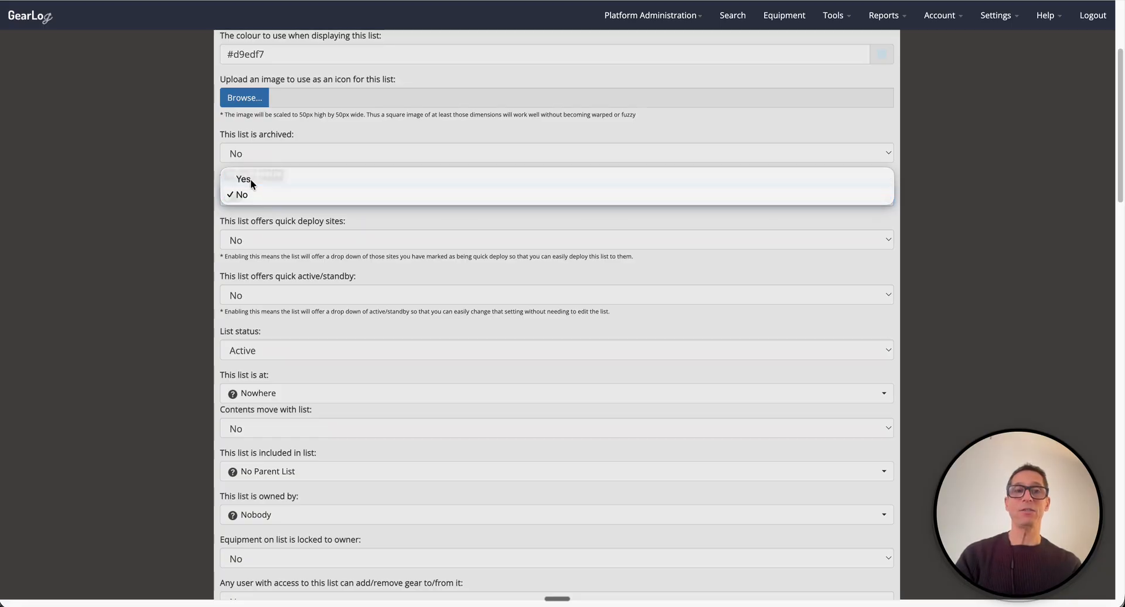
left_click(252, 181)
left_click(282, 241)
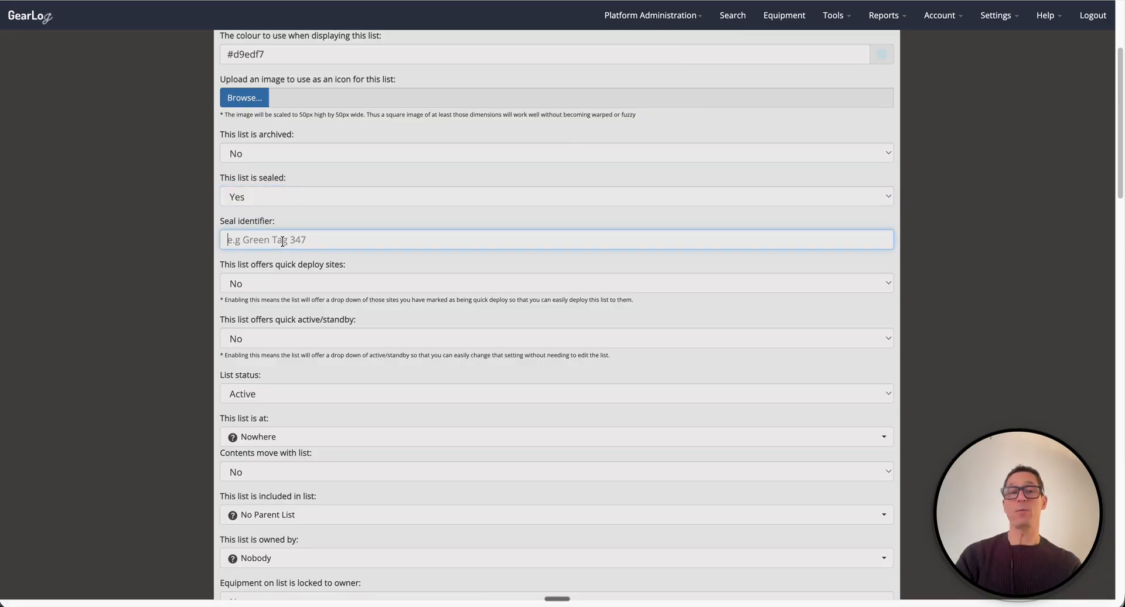
type("Tag 34")
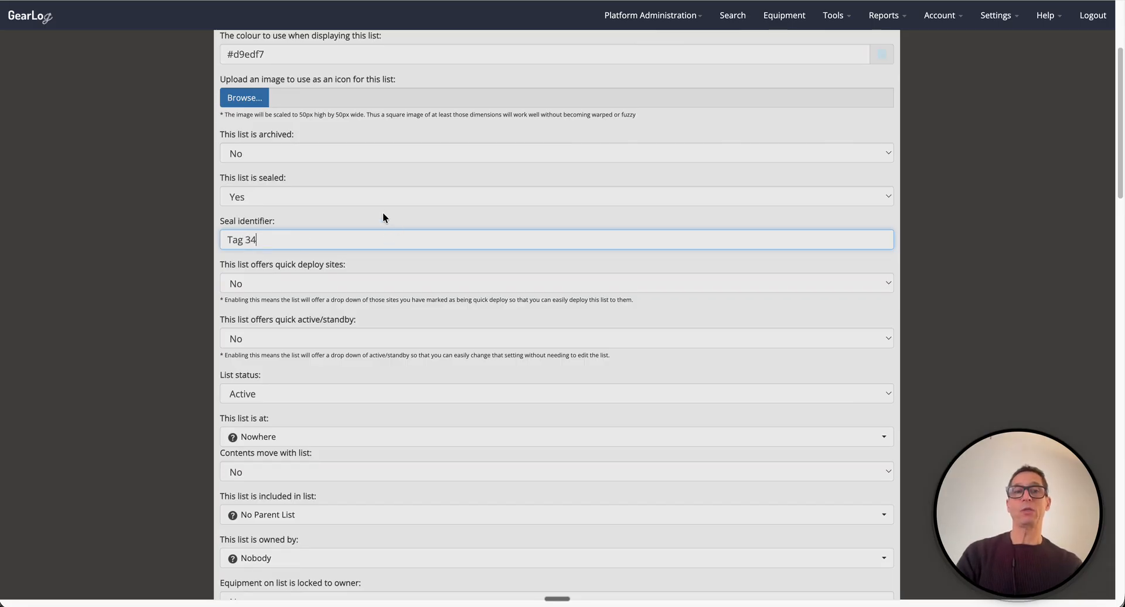
Set the new list's sealed option back to No
scroll(383, 213, "down", 1)
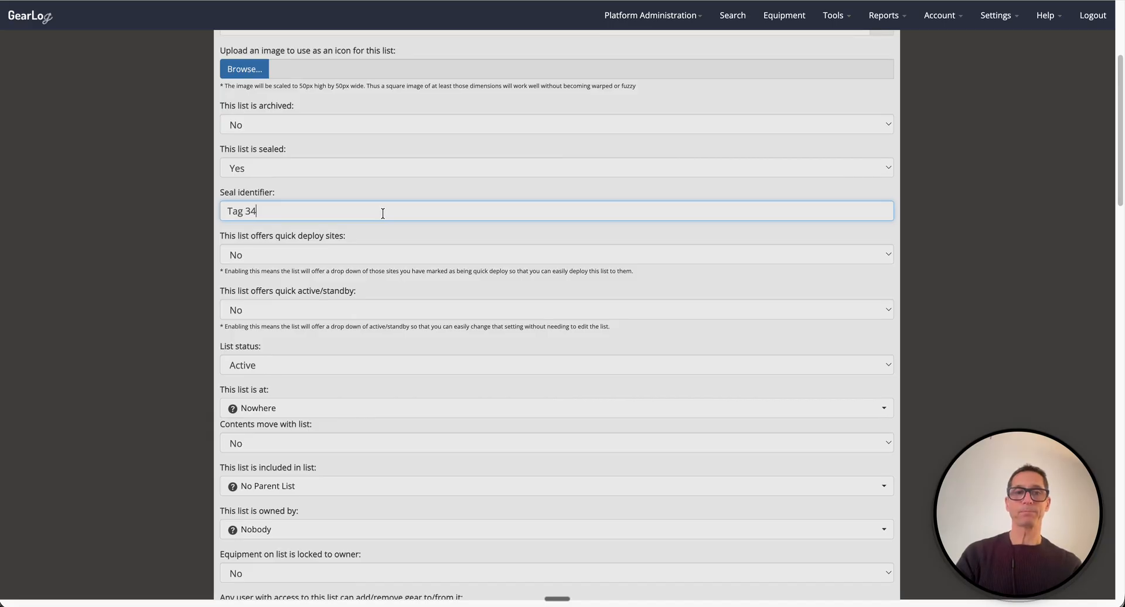
scroll(383, 213, "down", 1)
left_click(240, 140)
left_click(259, 149)
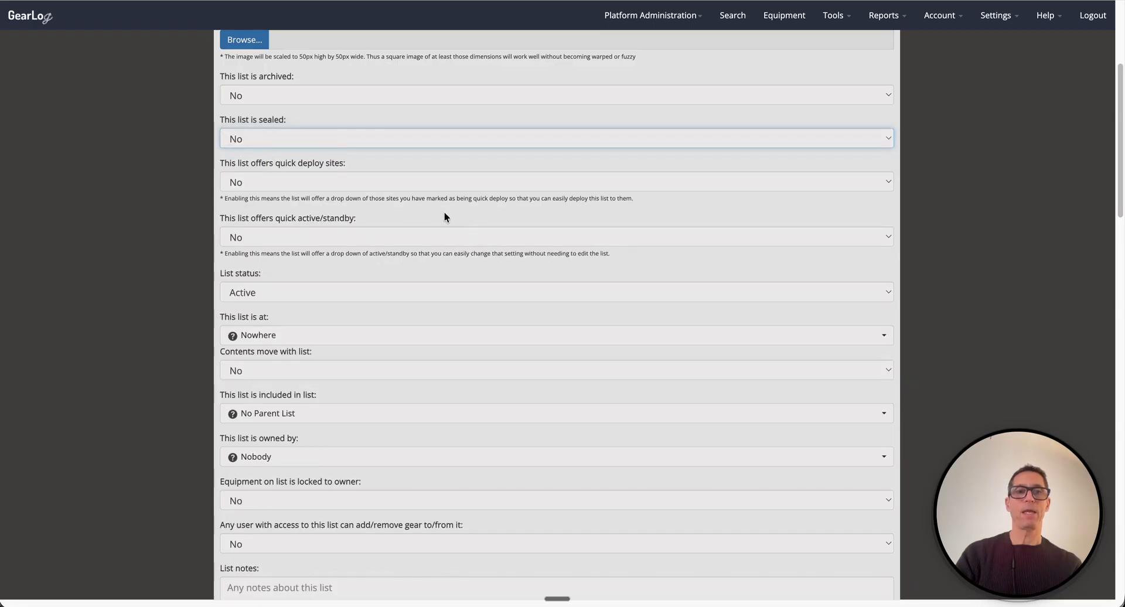
Enable both quick deploy sites and quick active/standby for the new list
left_click(297, 182)
left_click(284, 168)
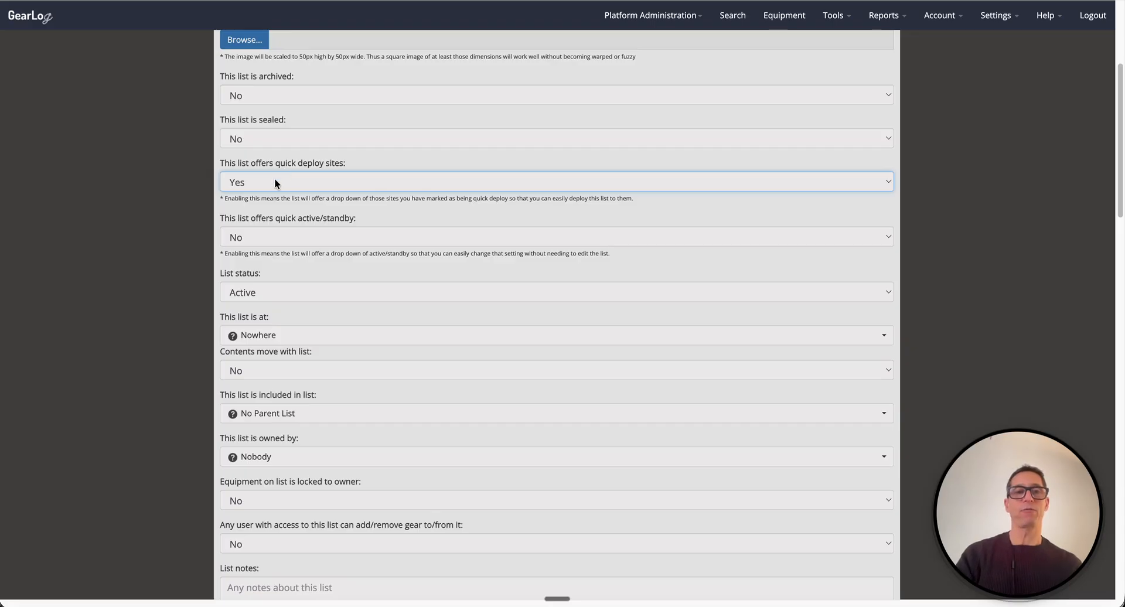
scroll(333, 174, "down", 1)
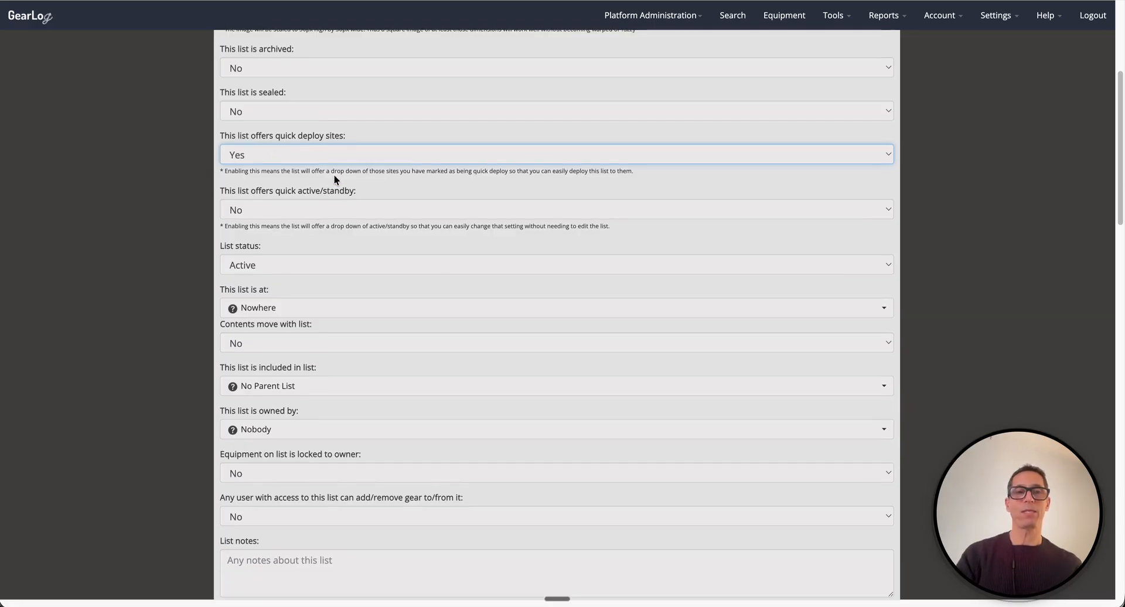
left_click(273, 206)
left_click(268, 195)
scroll(425, 211, "down", 1)
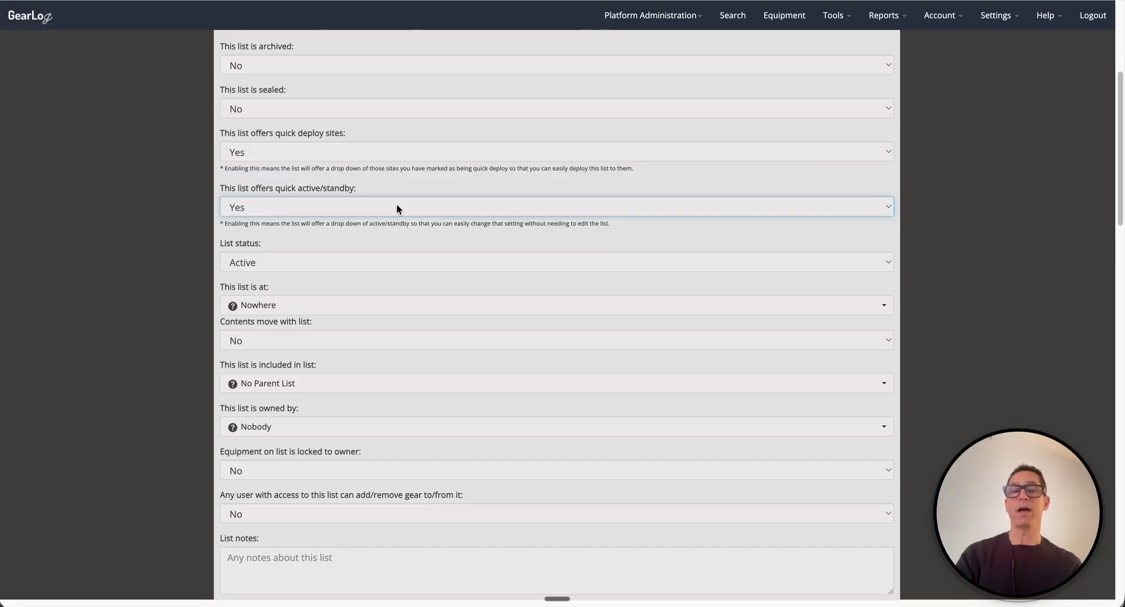
scroll(396, 209, "down", 2)
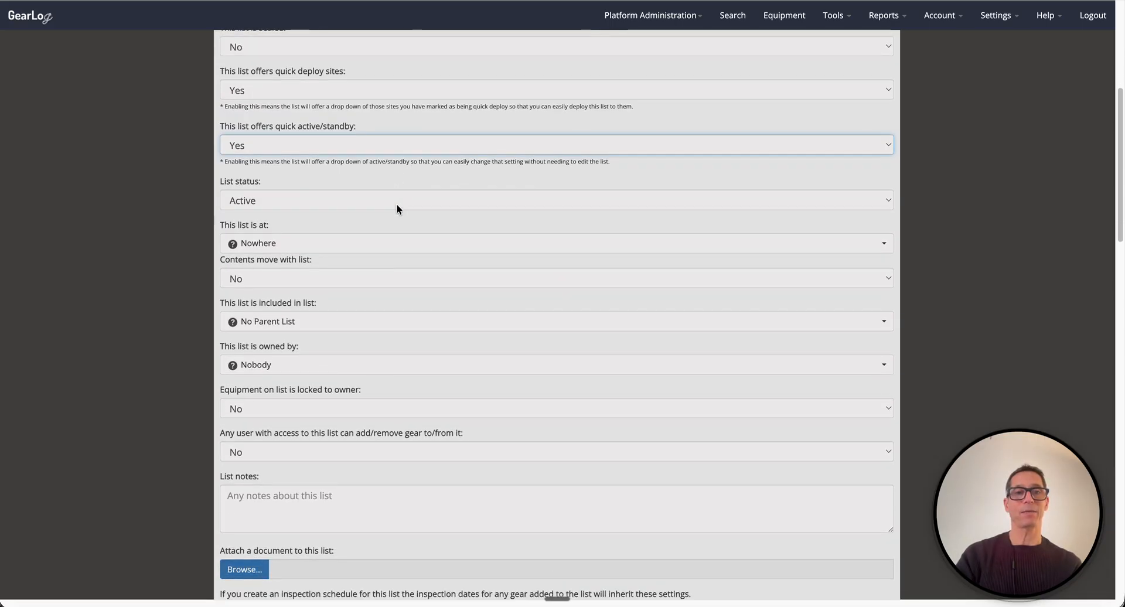
Check the available list status options and keep the new list's status as Active
left_click(243, 202)
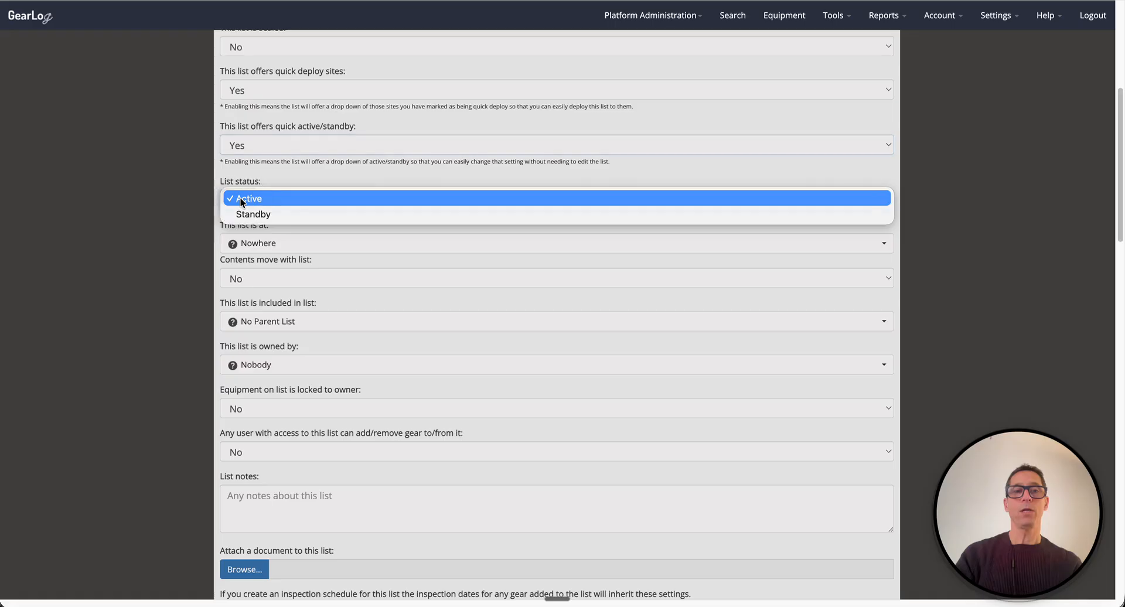
left_click(304, 177)
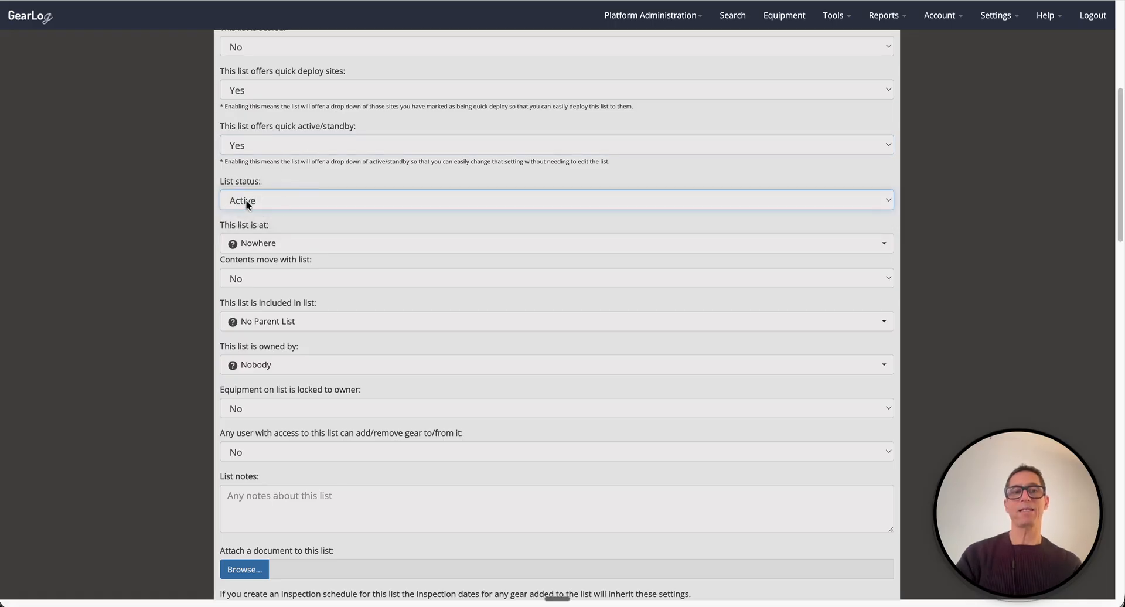
left_click_drag(245, 126, 375, 122)
left_click(392, 124)
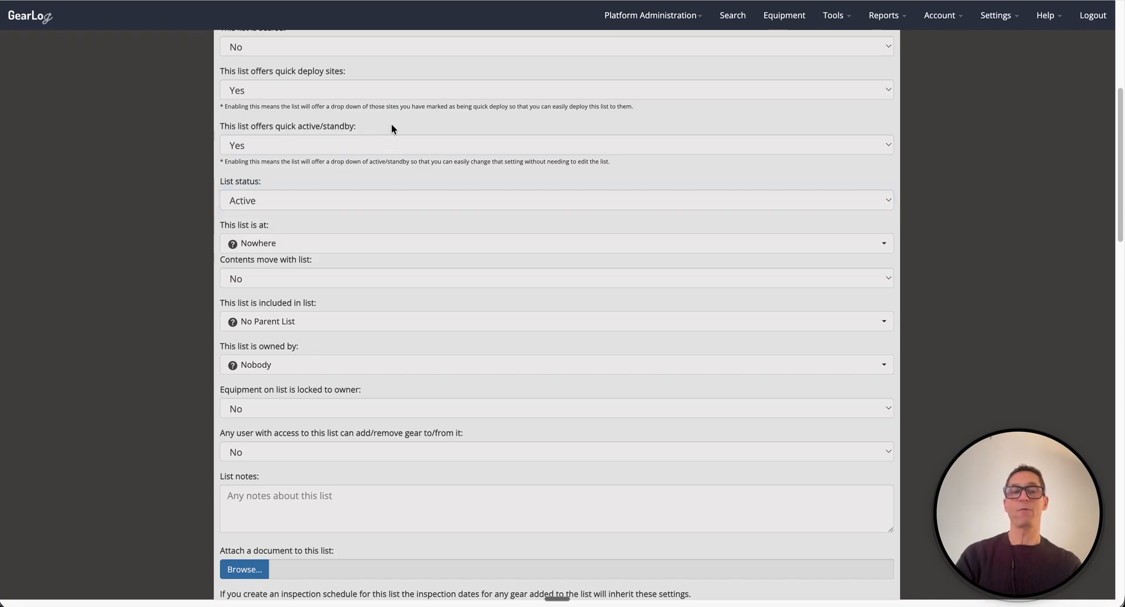
scroll(391, 124, "down", 2)
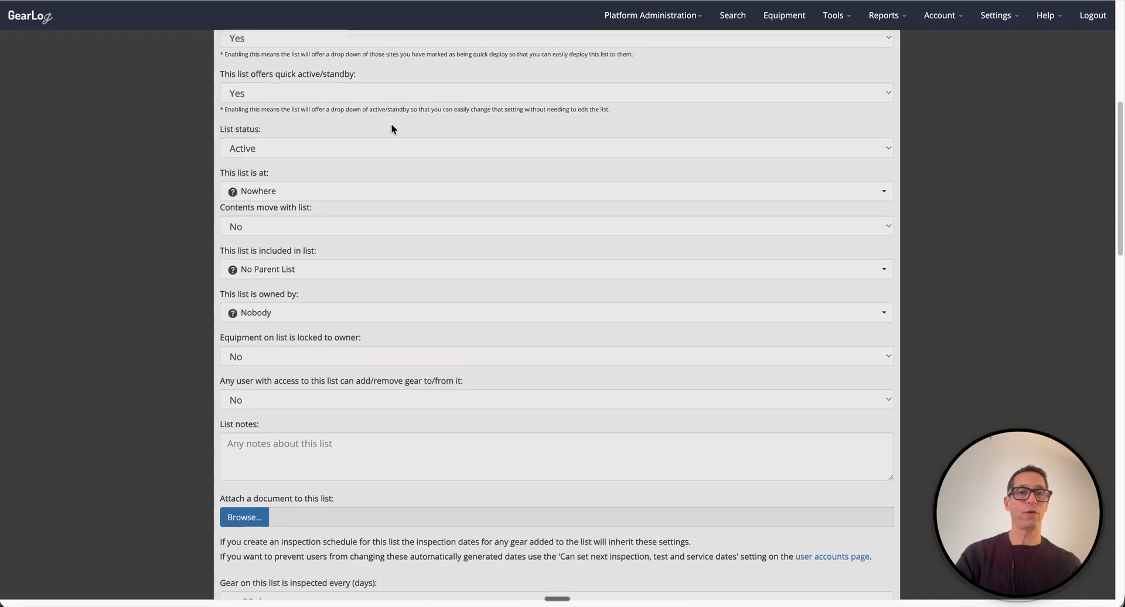
Set the new list's location to Buxton Climbing Centre
left_click(280, 174)
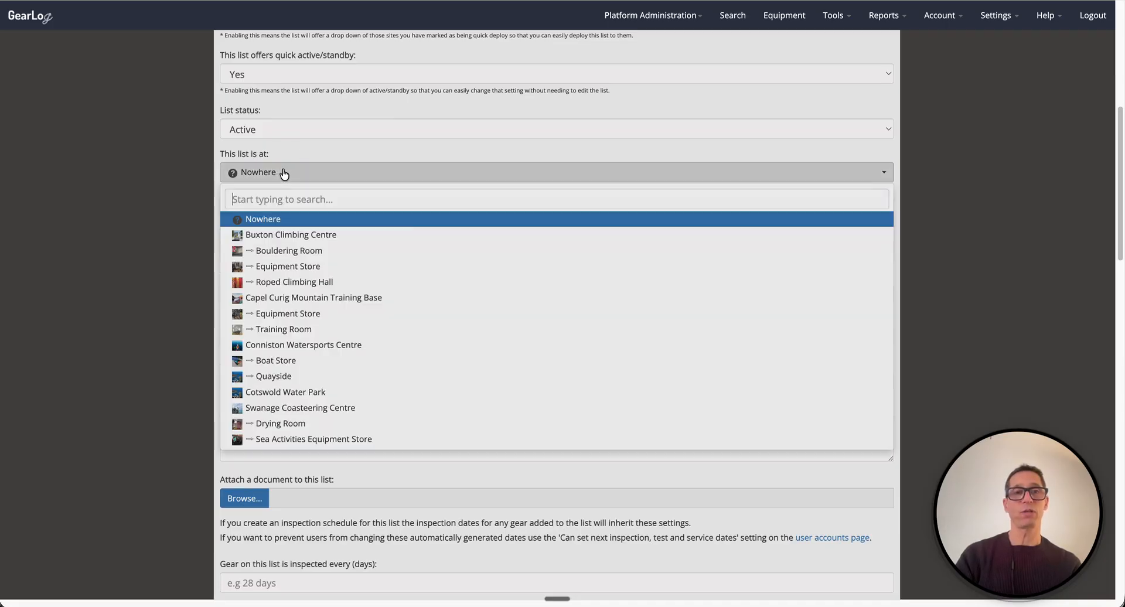
left_click(310, 237)
scroll(407, 188, "down", 1)
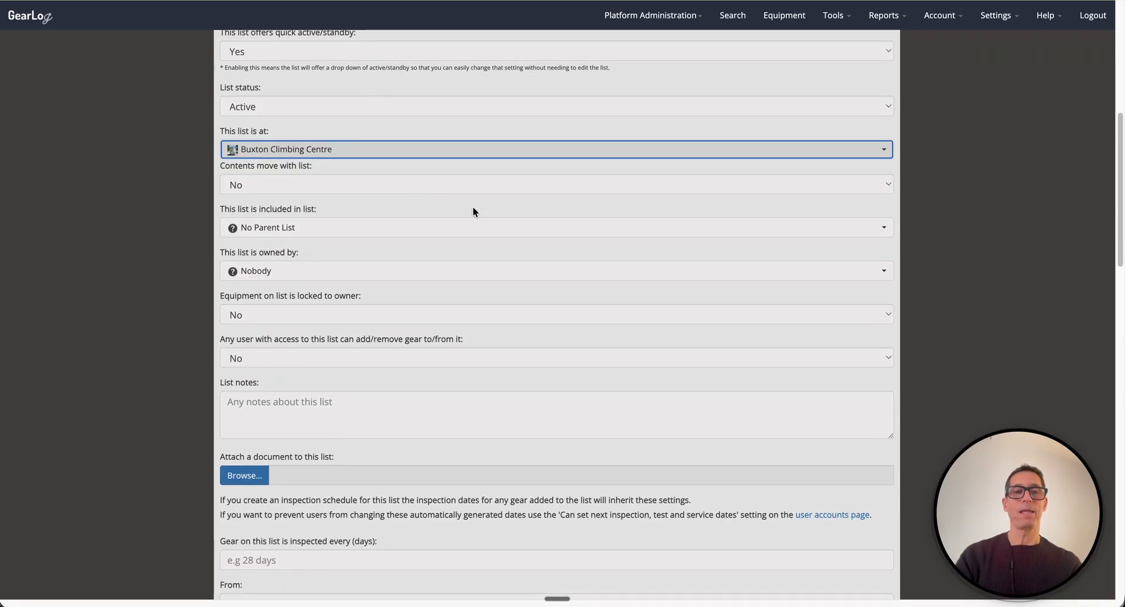
Try having the contents move with the list, read the notice about this setting, and return it to No
left_click(256, 184)
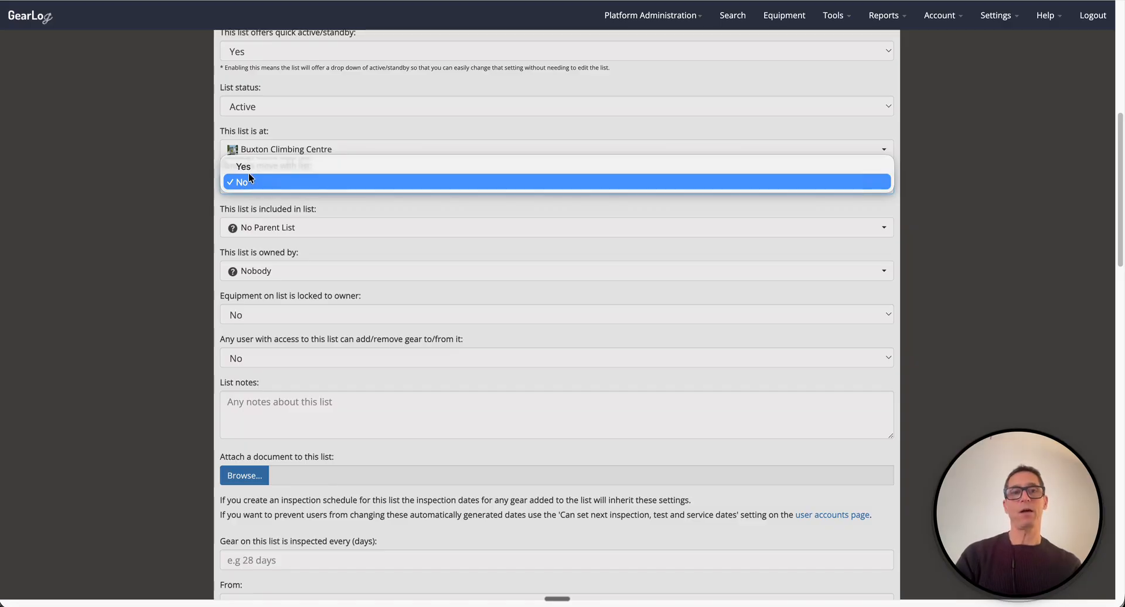
left_click(248, 166)
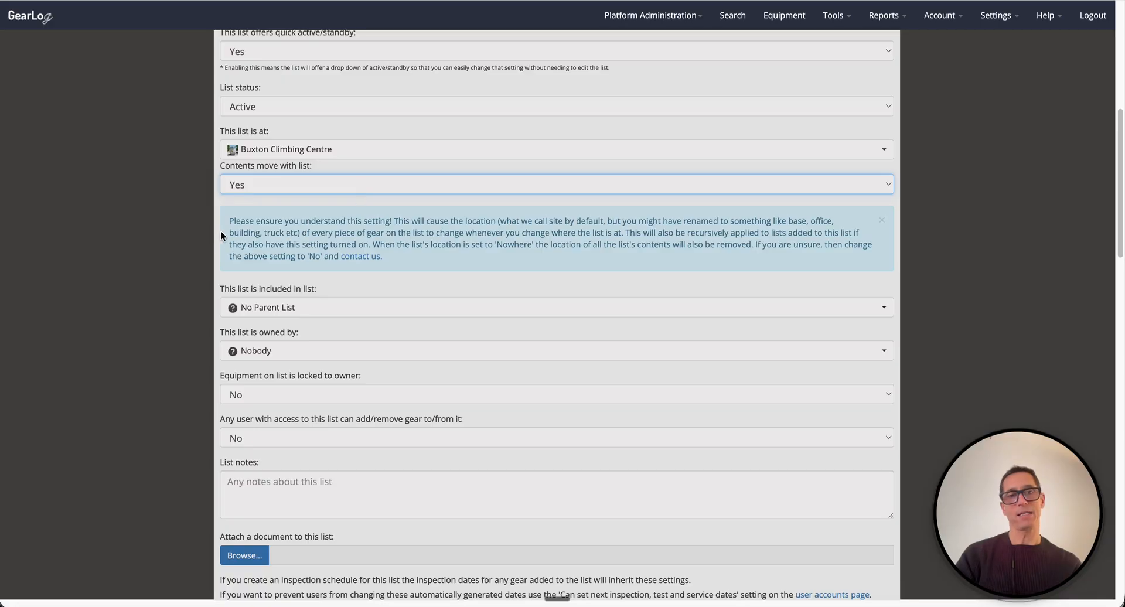
left_click_drag(229, 221, 411, 262)
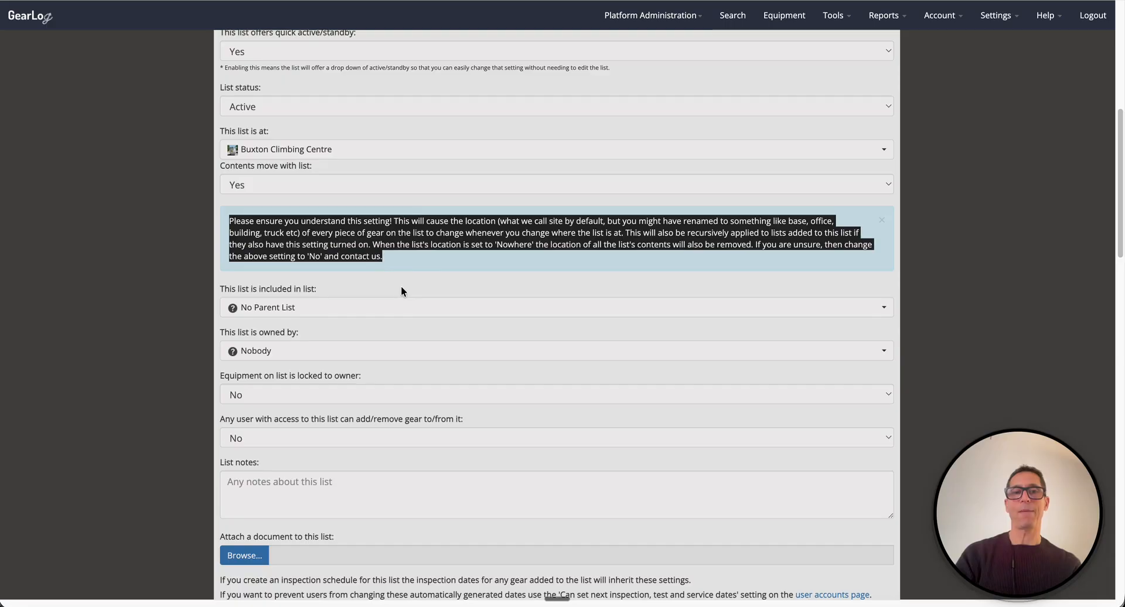
left_click(361, 242)
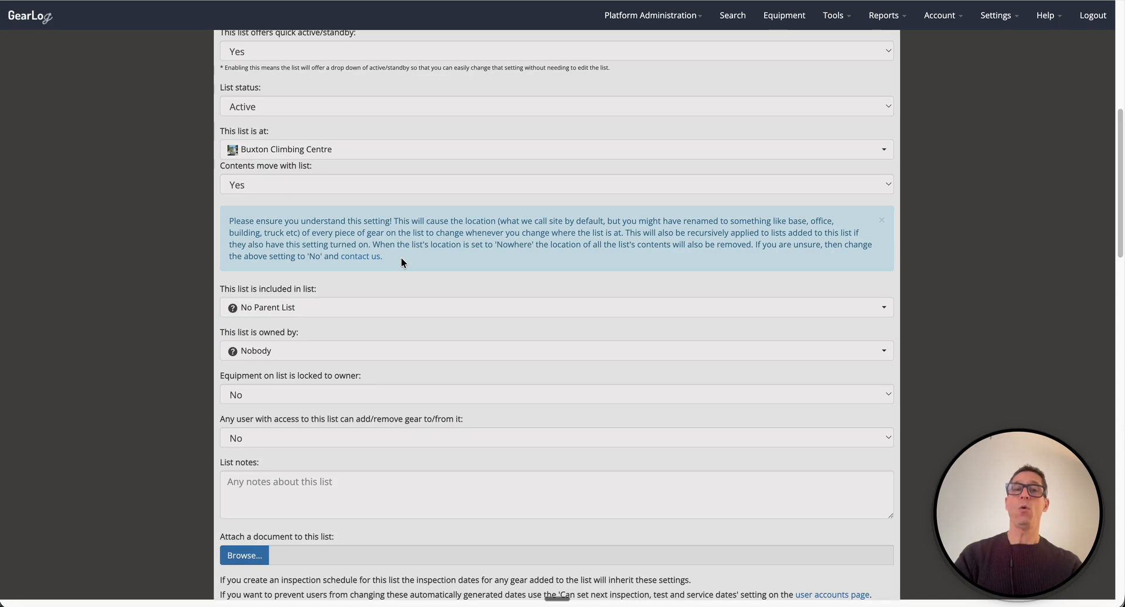
left_click(254, 180)
left_click(331, 202)
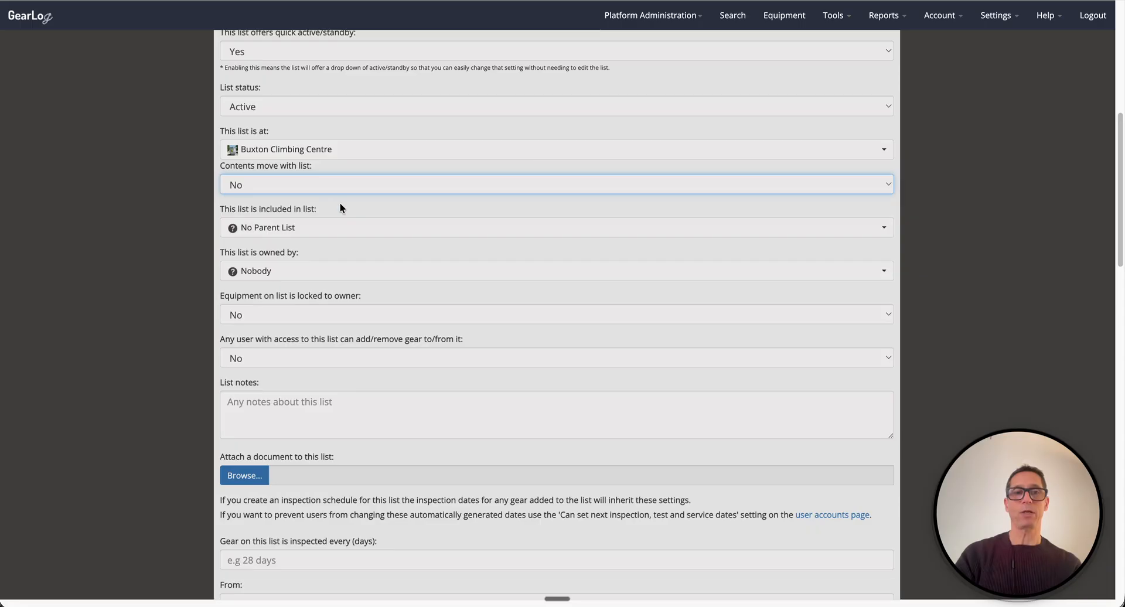
Check which parent lists are available and leave the new list without a parent
scroll(340, 202, "down", 1)
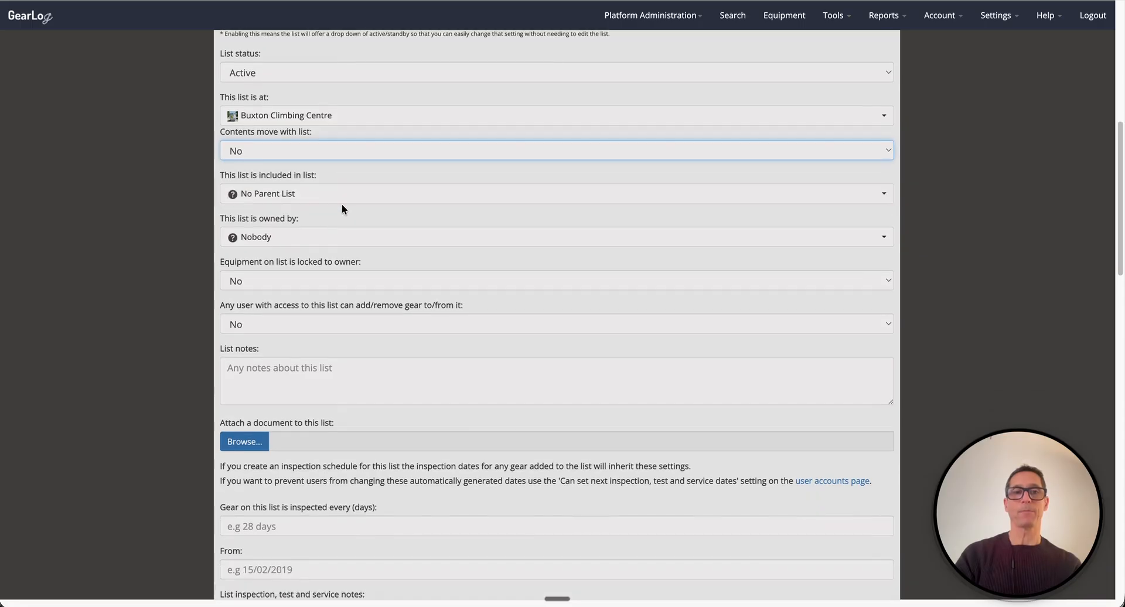
left_click(311, 202)
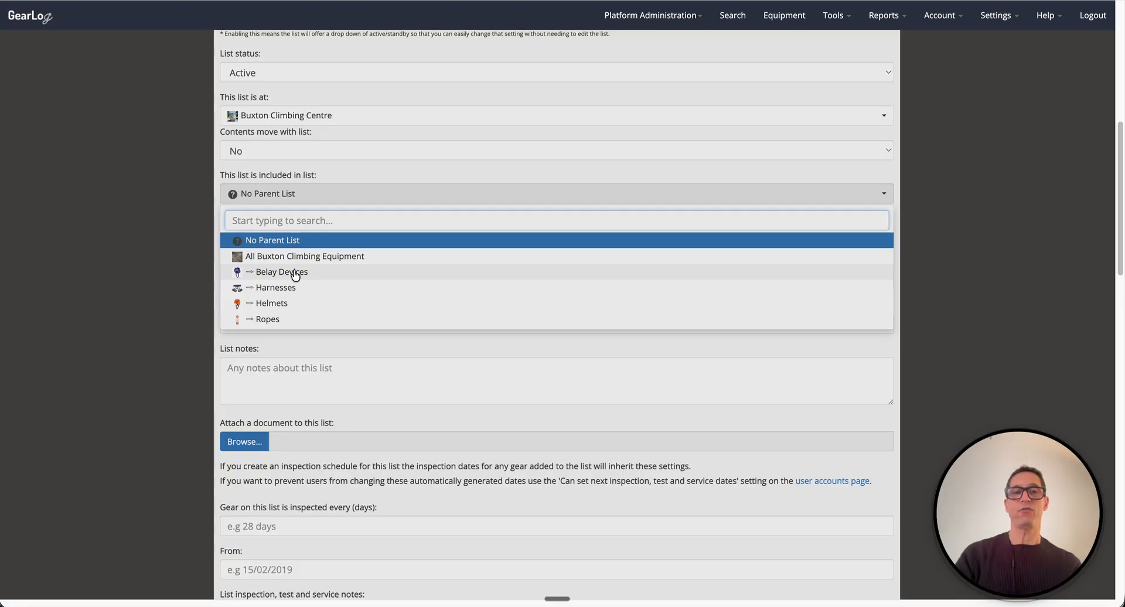
left_click(357, 174)
Try assigning a person as the list's owner with its equipment locked to them, and set the owner back to Nobody
scroll(372, 188, "down", 2)
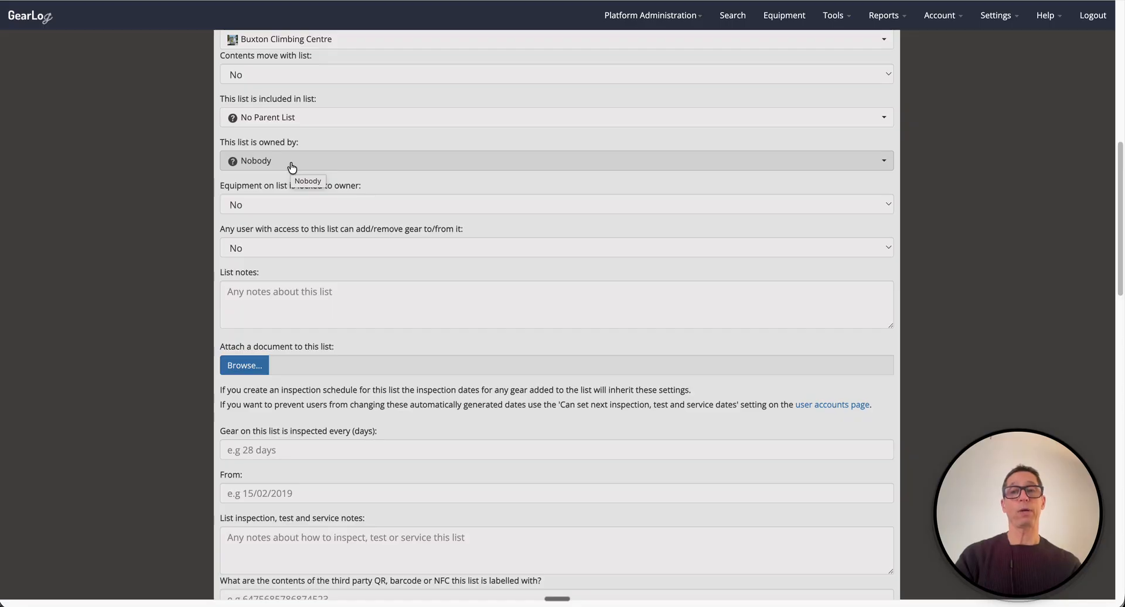
left_click(292, 168)
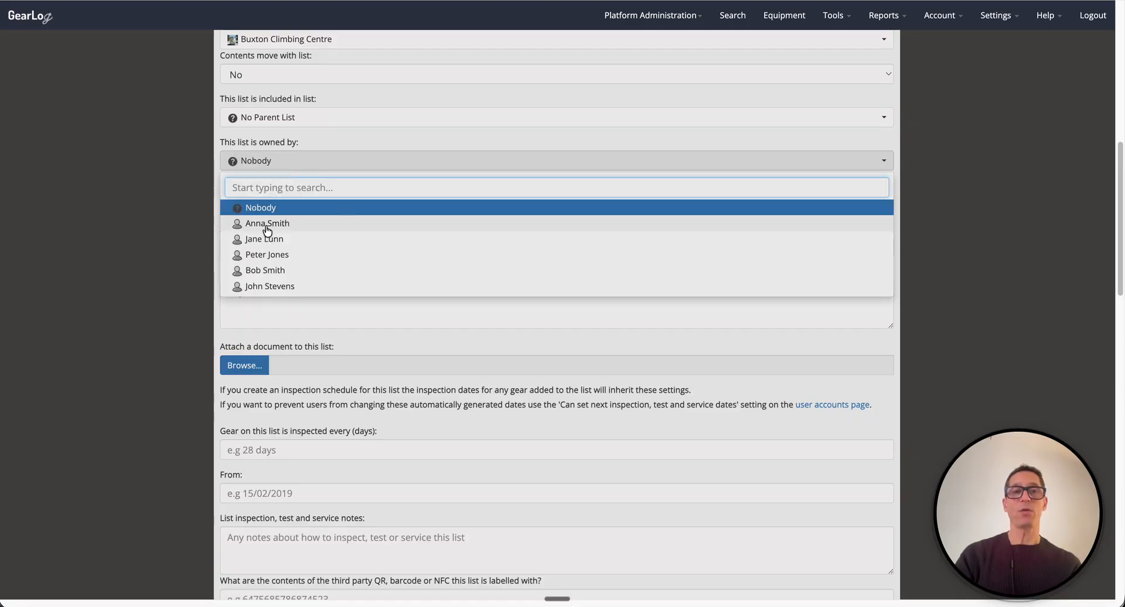
left_click(311, 221)
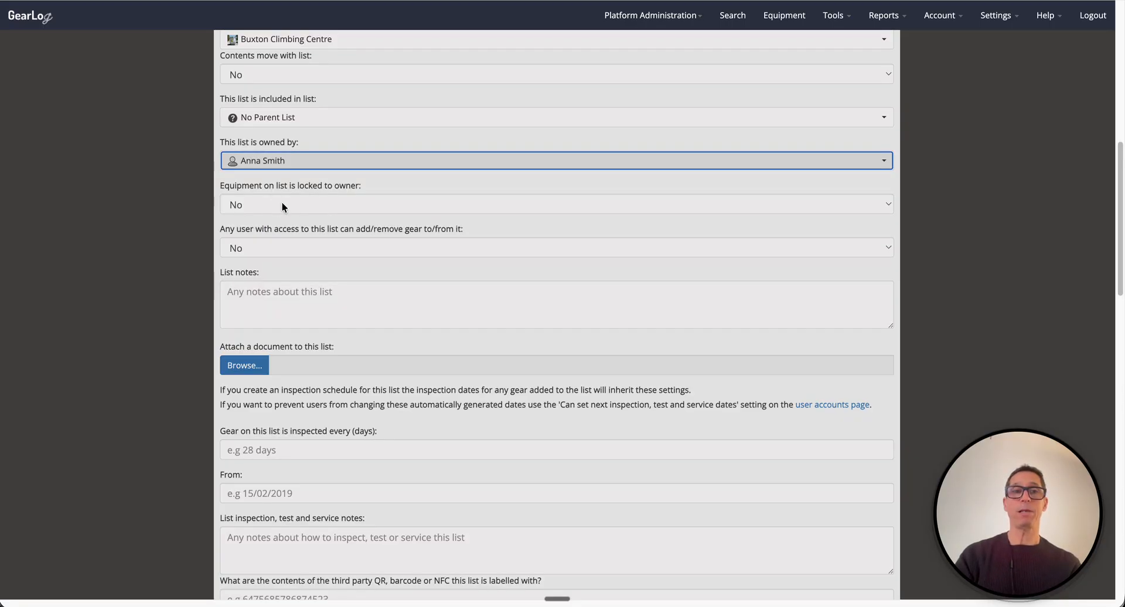
left_click(251, 203)
left_click(252, 192)
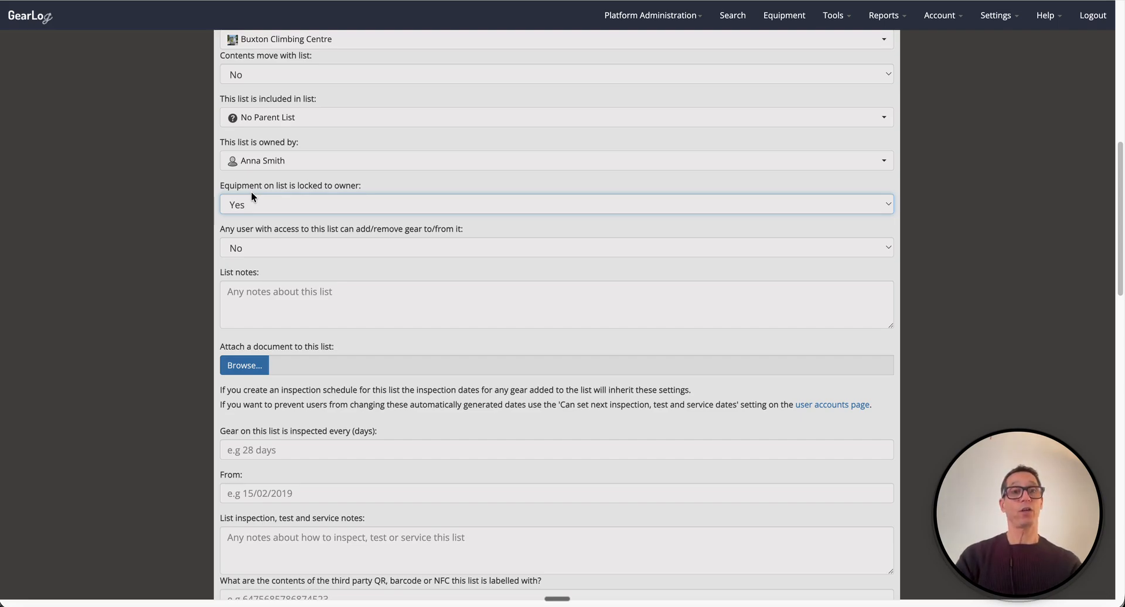
left_click(267, 205)
left_click(261, 218)
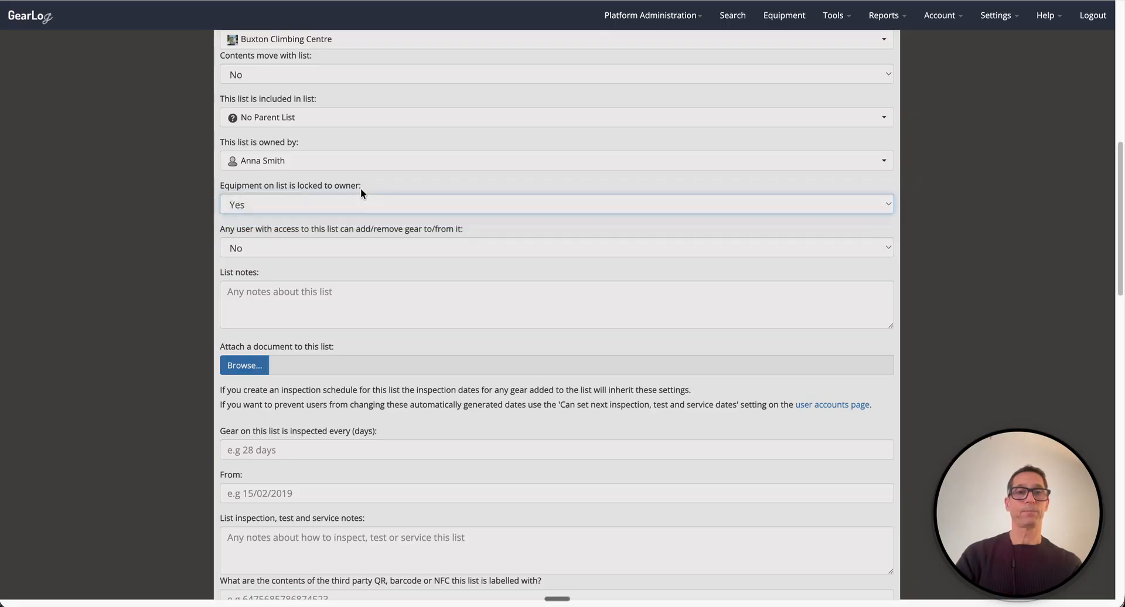
left_click(296, 165)
left_click(261, 207)
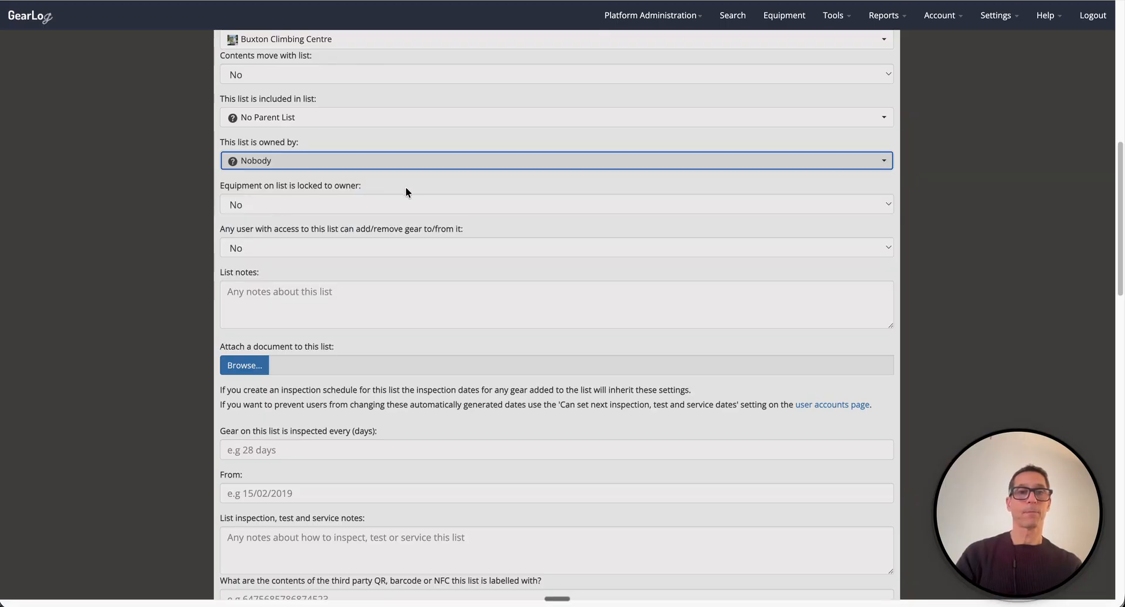
Try allowing any user with access to add or remove gear on the list, and return the option to No
scroll(406, 189, "down", 1)
left_click(300, 224)
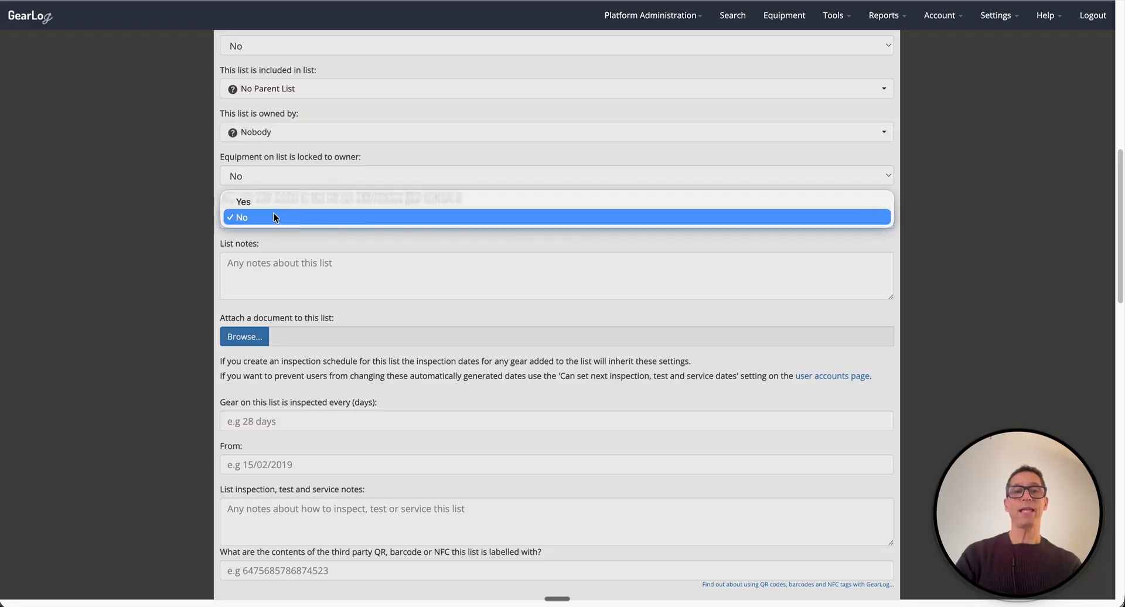
left_click(273, 217)
left_click(277, 216)
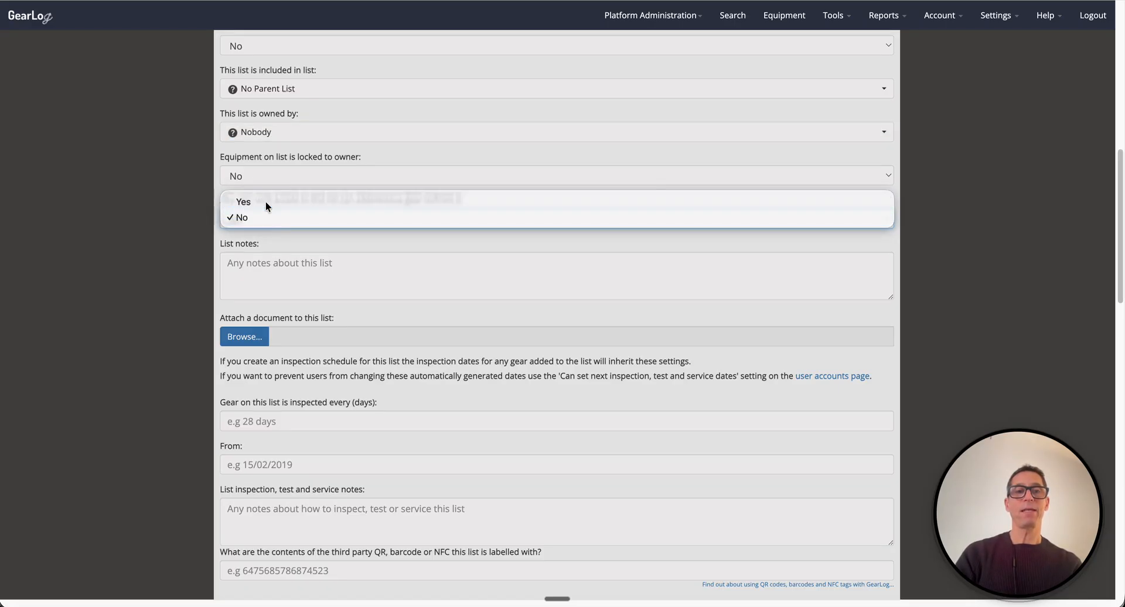
left_click(266, 202)
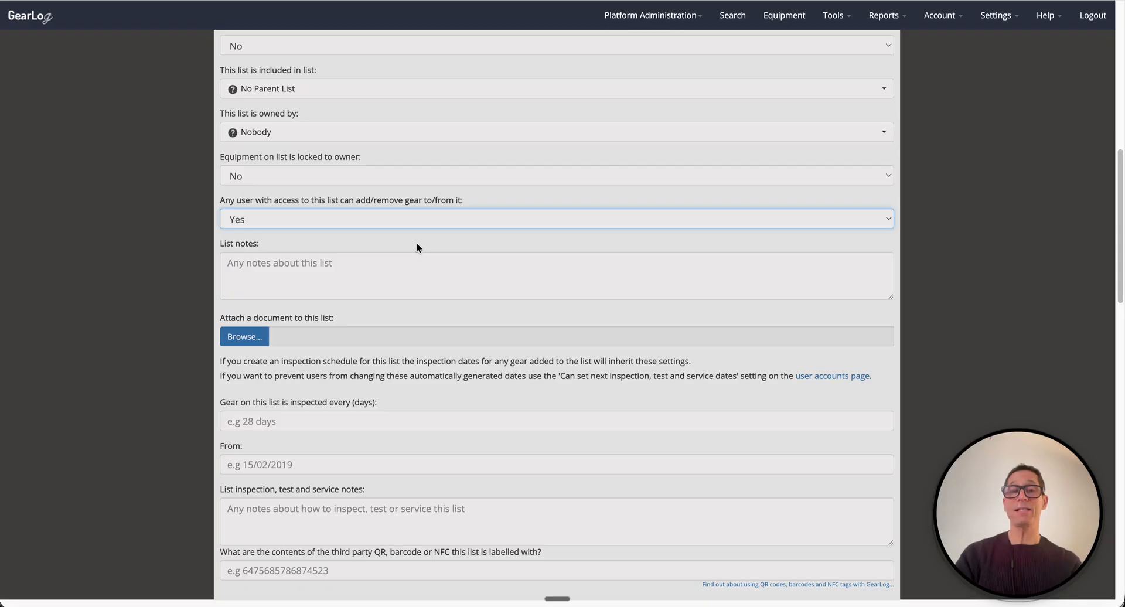
left_click(263, 219)
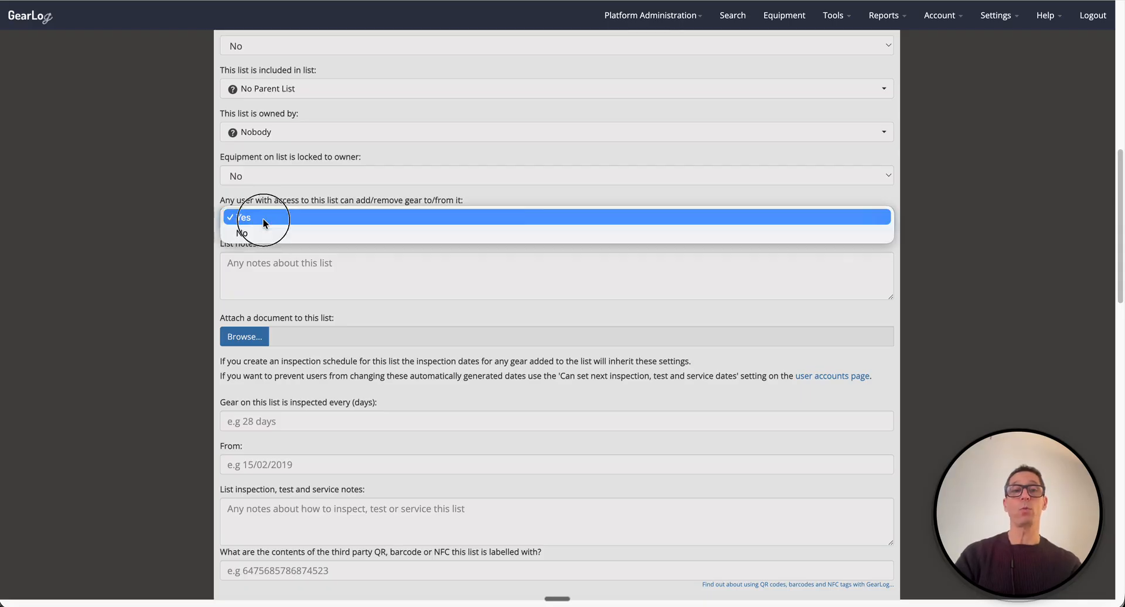
left_click(296, 235)
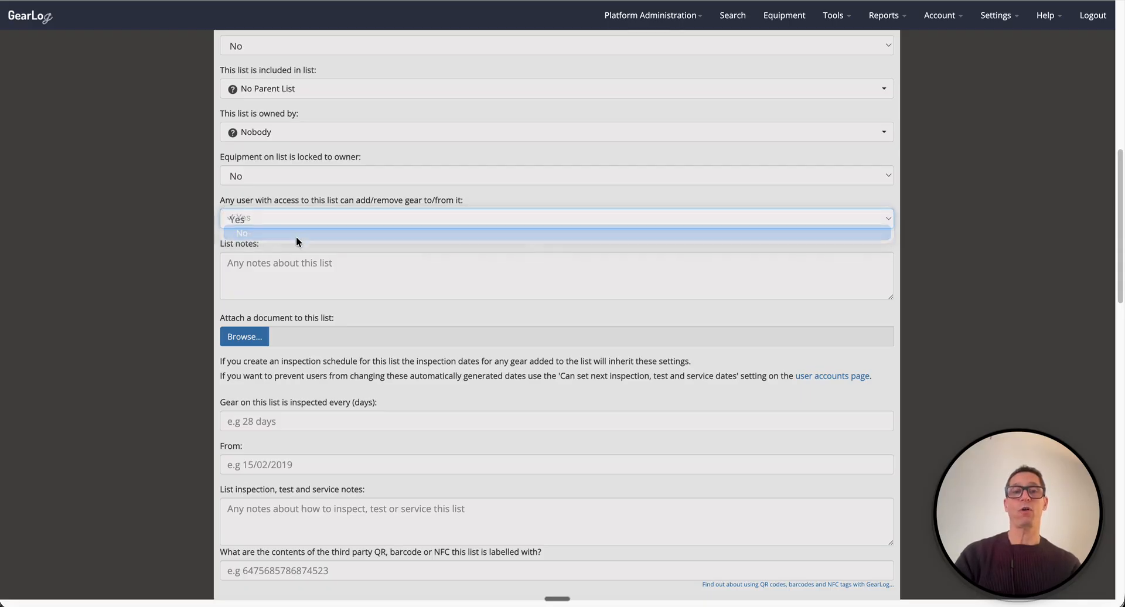
Look over the list notes and document attachment fields of the new list
left_click(276, 263)
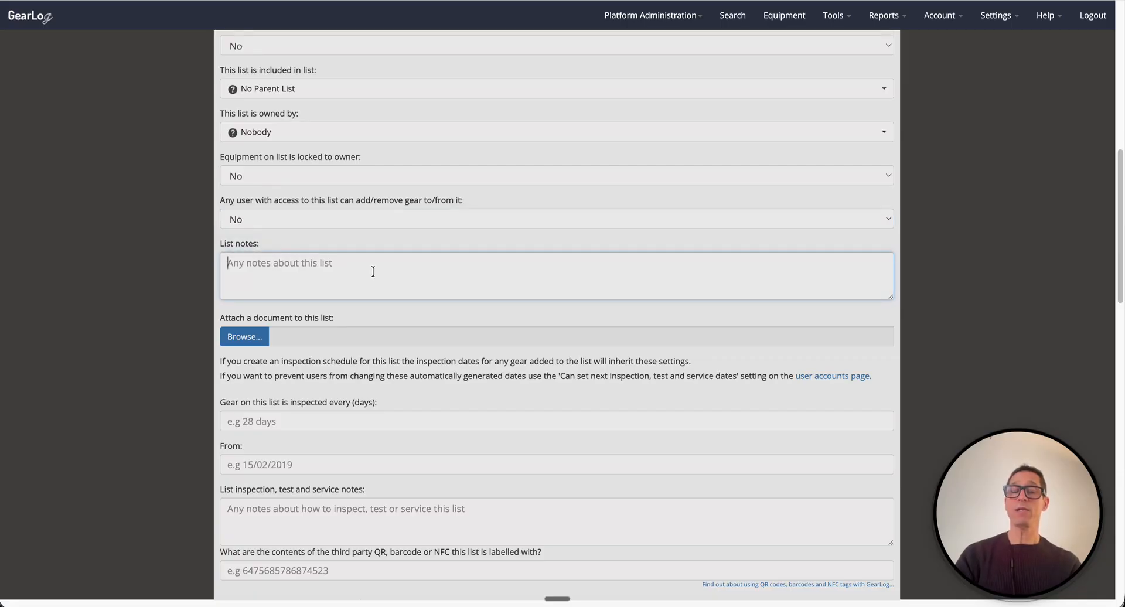
scroll(373, 272, "down", 1)
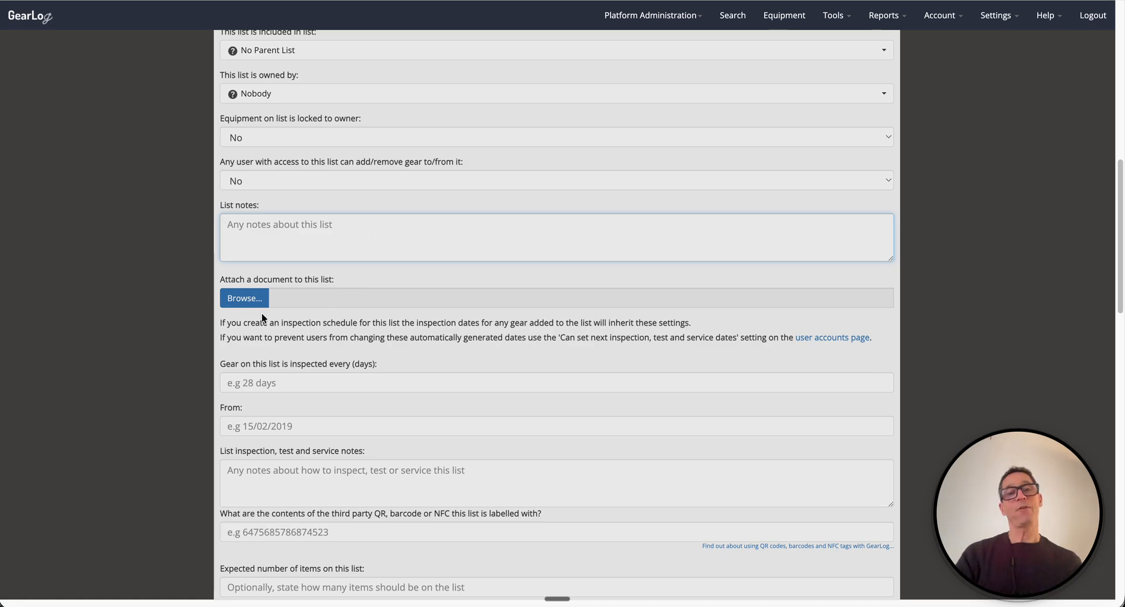
scroll(398, 294, "down", 1)
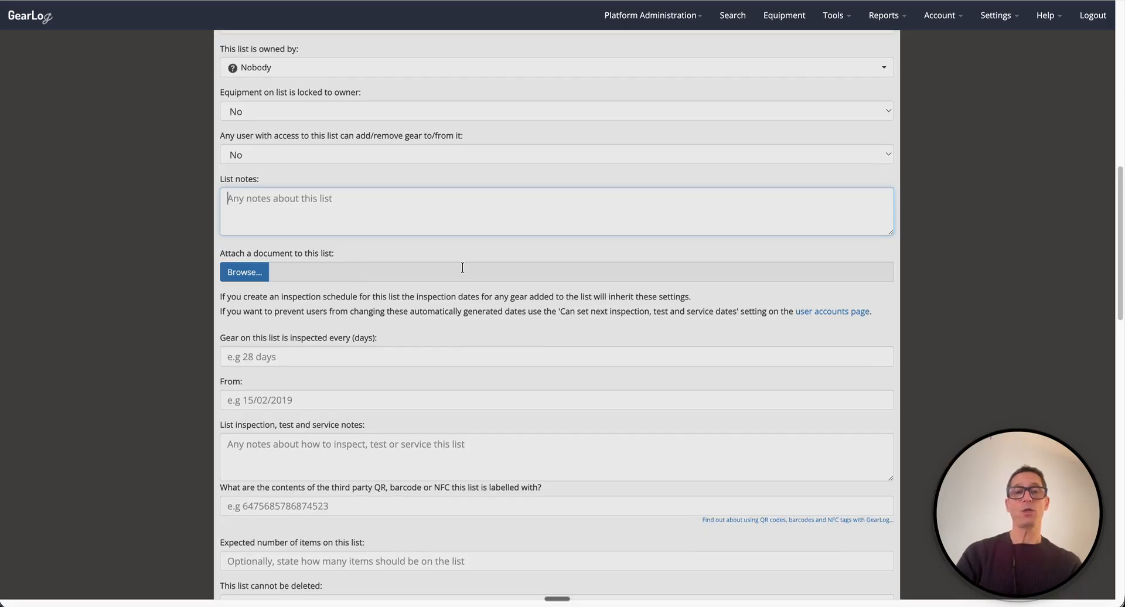
scroll(469, 267, "down", 3)
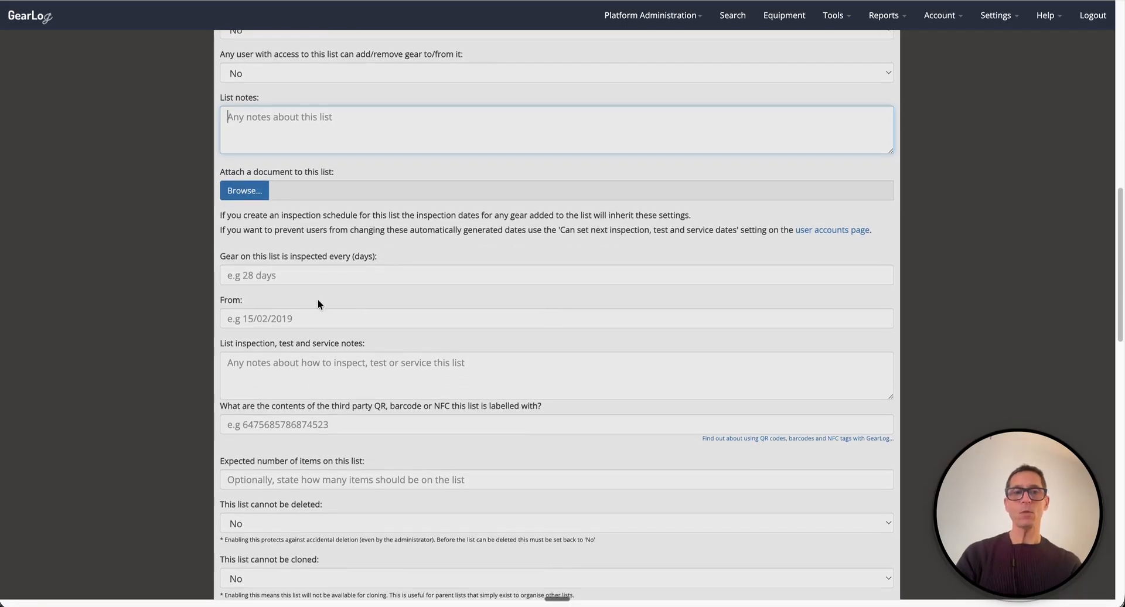
Schedule gear on the list for inspection every 14 days from 01/02/2026
scroll(304, 275, "down", 2)
left_click(288, 227)
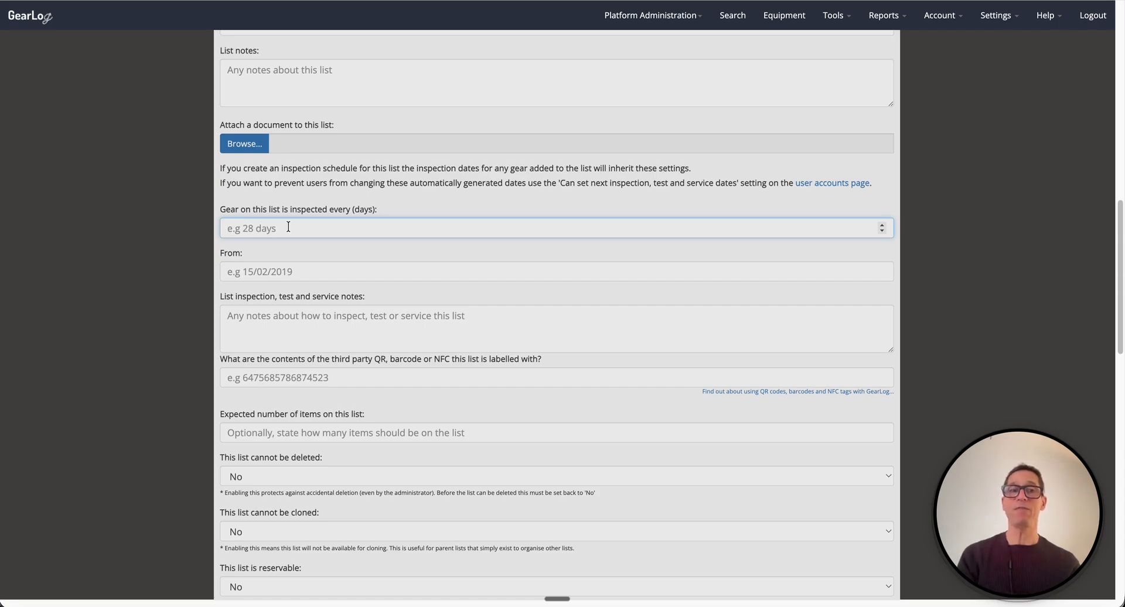
type("14")
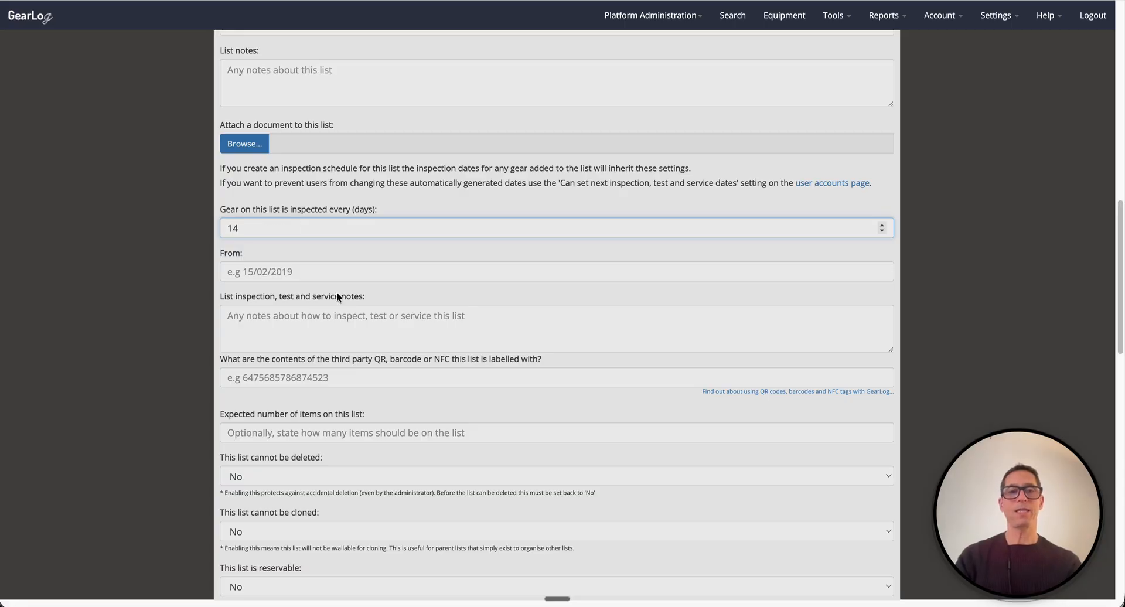
left_click(262, 272)
left_click(338, 129)
left_click(231, 183)
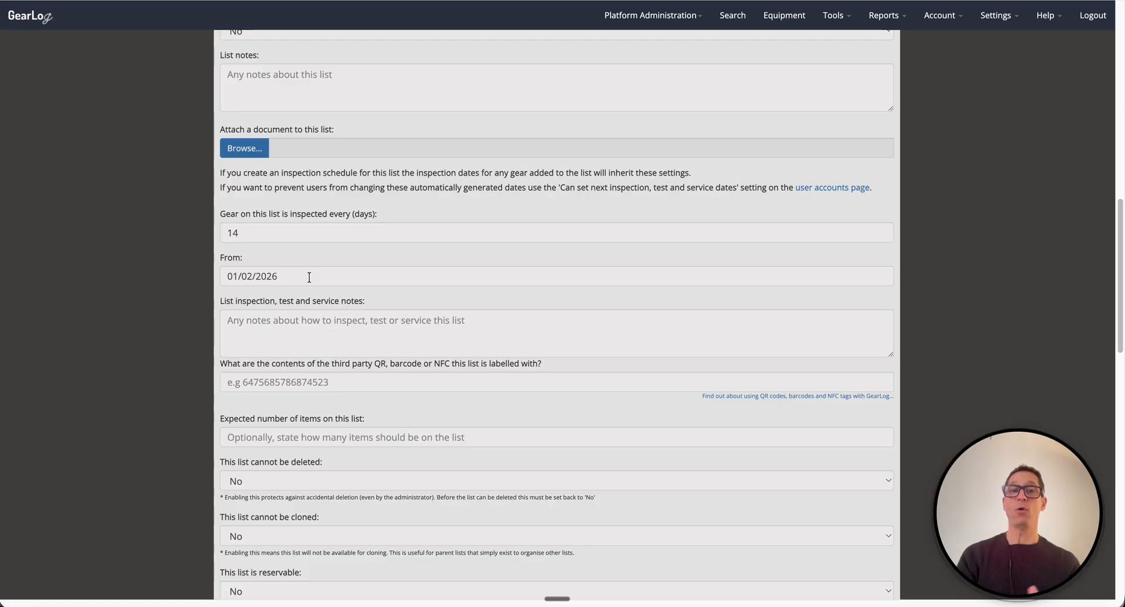
Look over the inspection, test and service notes and the third-party QR, barcode or NFC field
scroll(648, 335, "down", 1)
left_click(277, 301)
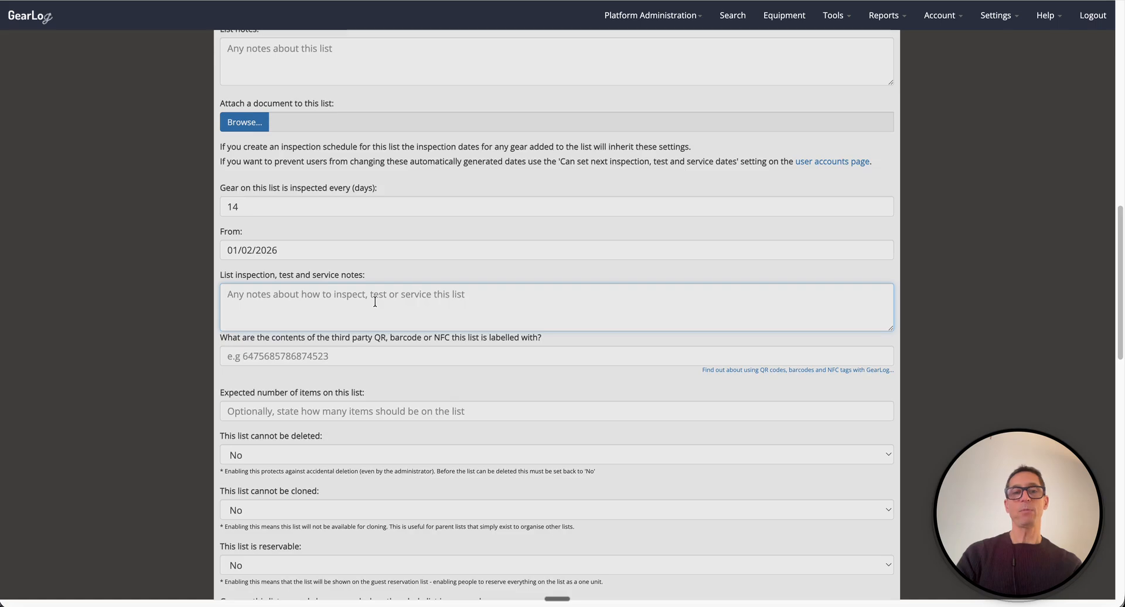
scroll(330, 272, "down", 2)
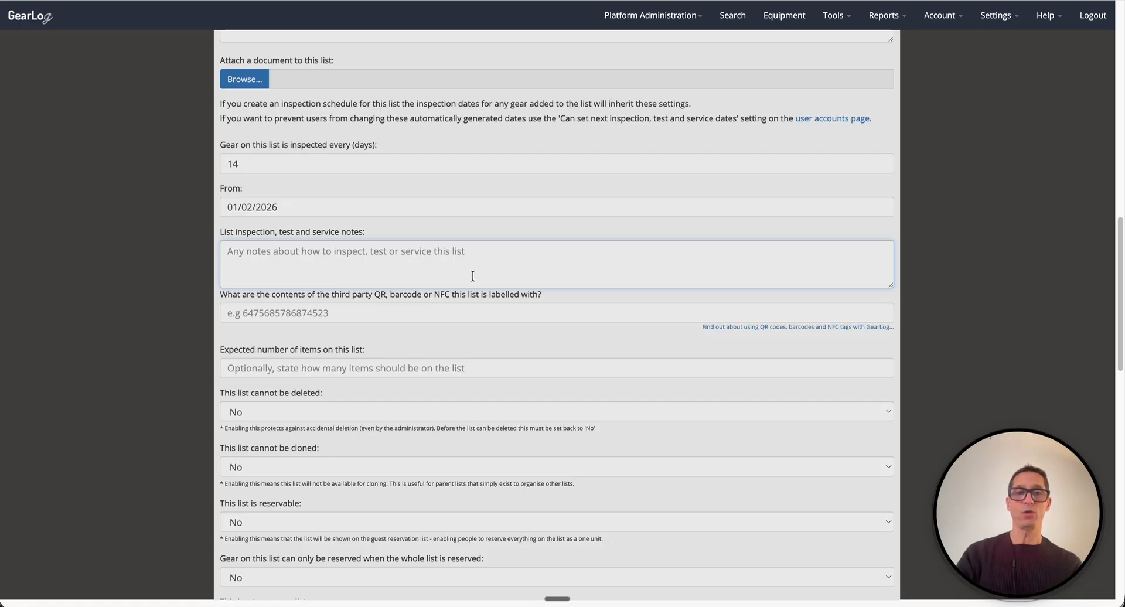
left_click(348, 312)
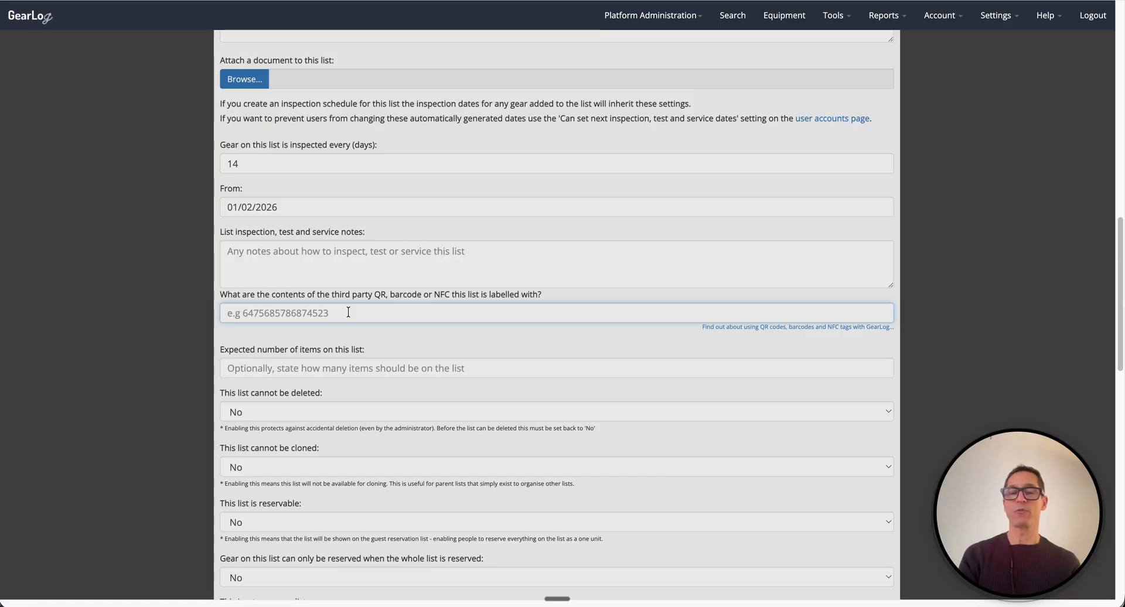
scroll(348, 313, "down", 3)
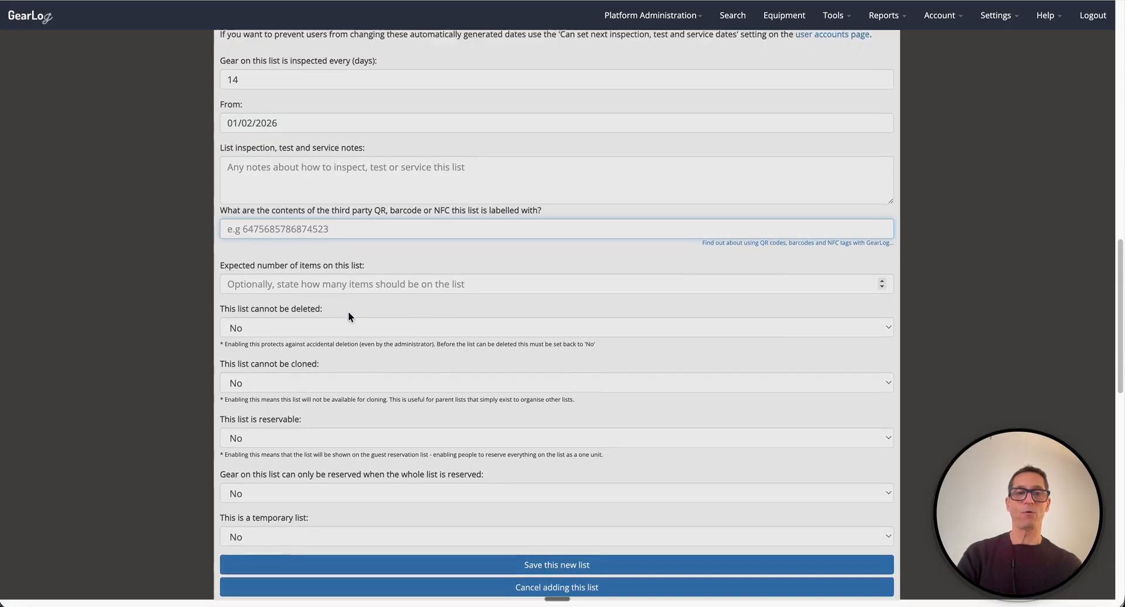
Try entering an expected number of items for the list and clear the value again
left_click(282, 246)
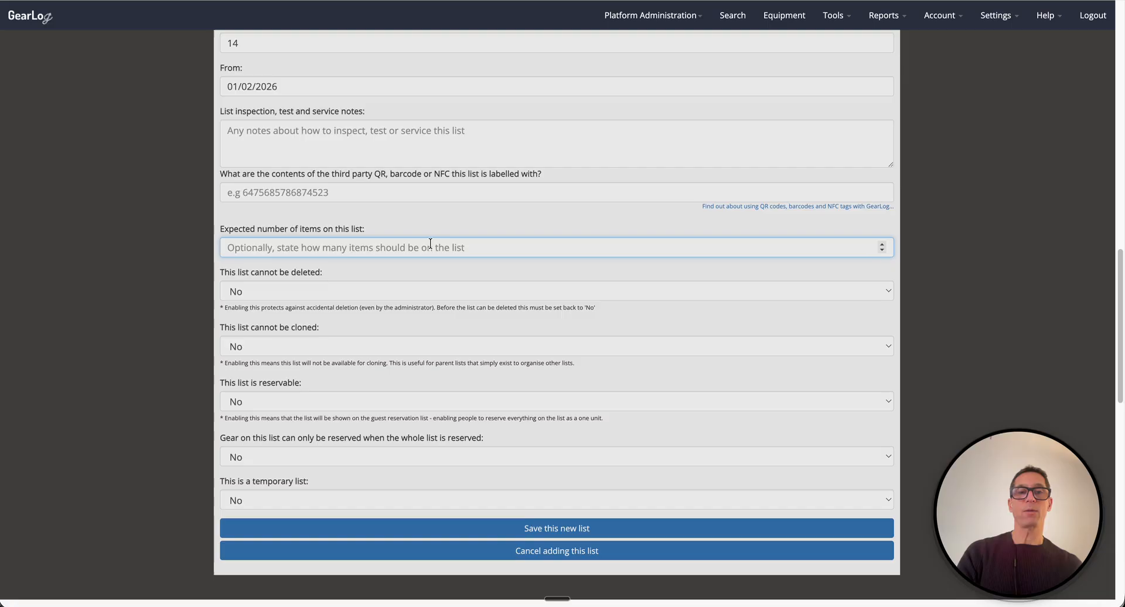
type("1")
scroll(431, 242, "down", 1)
left_click(243, 227)
double_click(259, 184)
key("BackSpace")
left_click(337, 208)
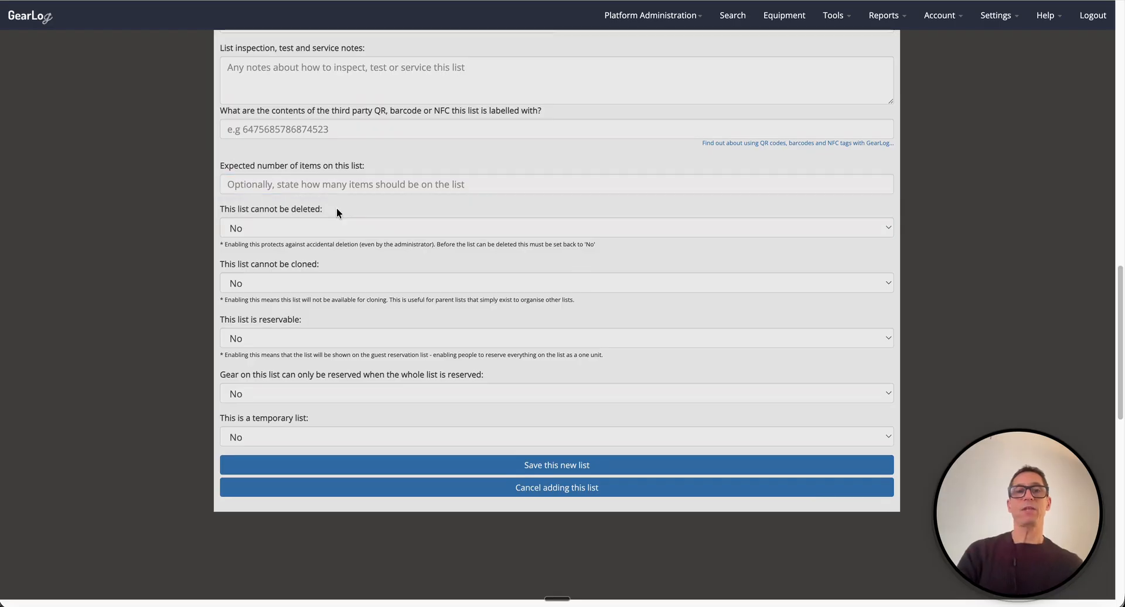
Try protecting the list against deletion and return the option to No
left_click(313, 232)
left_click(261, 210)
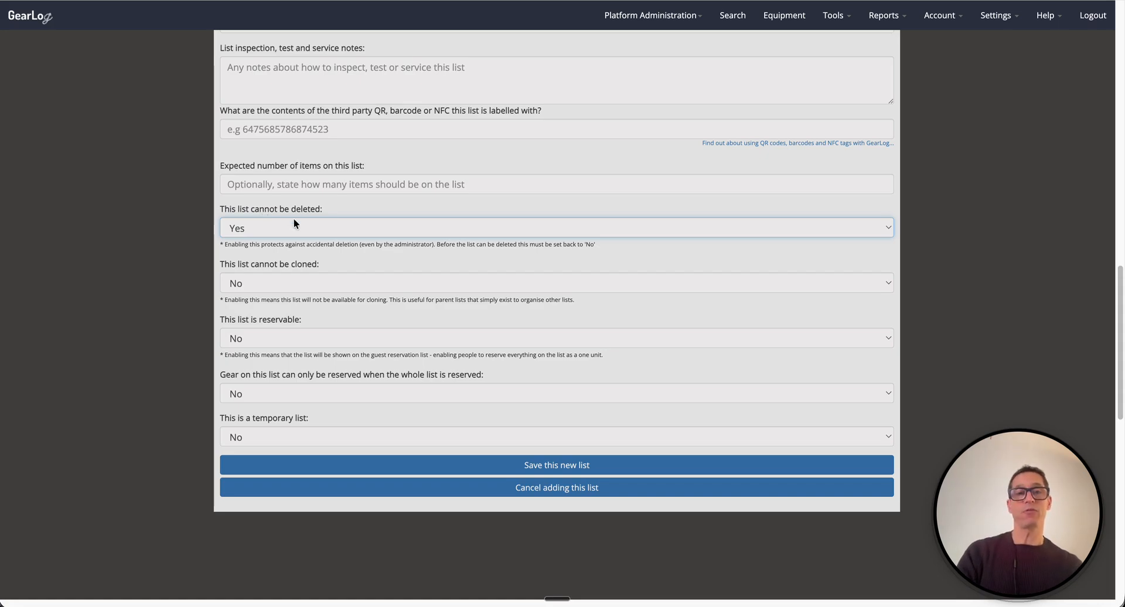
left_click(254, 227)
left_click(383, 241)
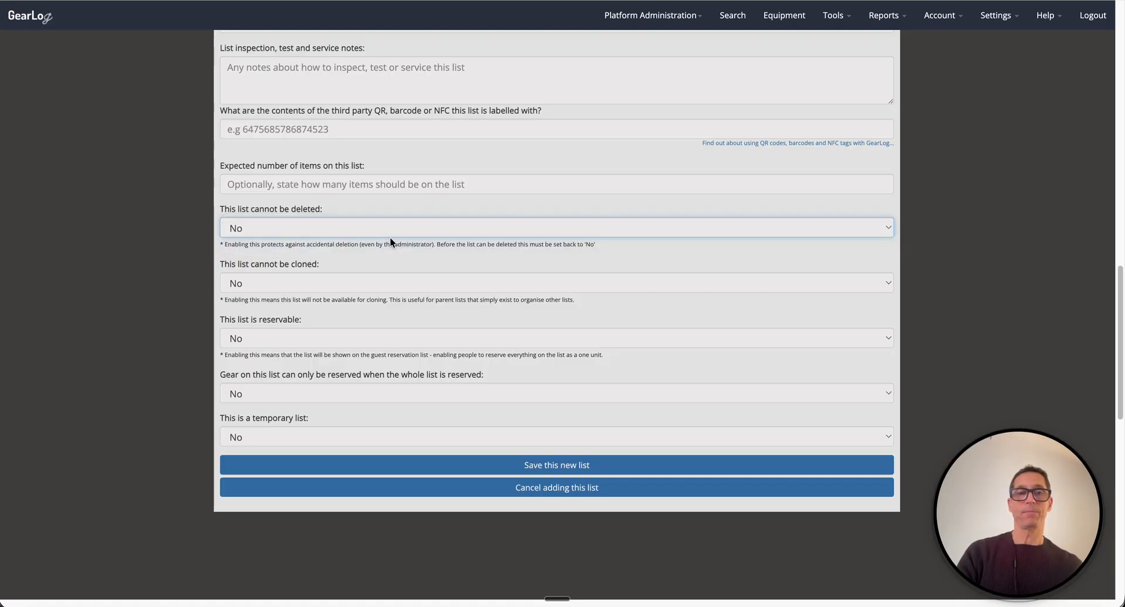
Look over the list's cloning and reservation options and the available clone tools
scroll(405, 249, "down", 2)
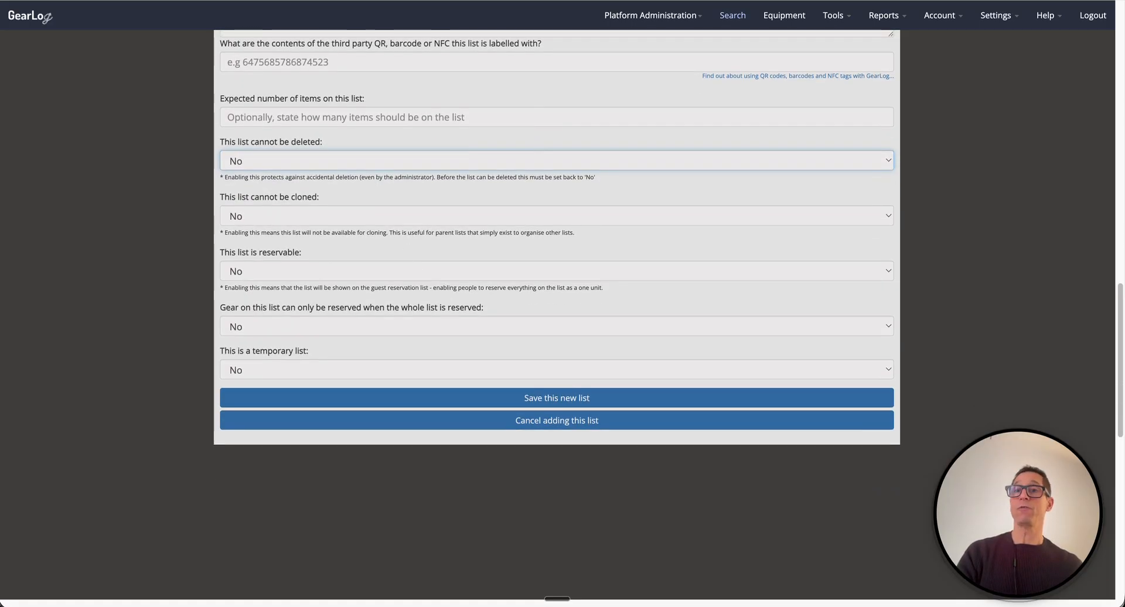
left_click(832, 16)
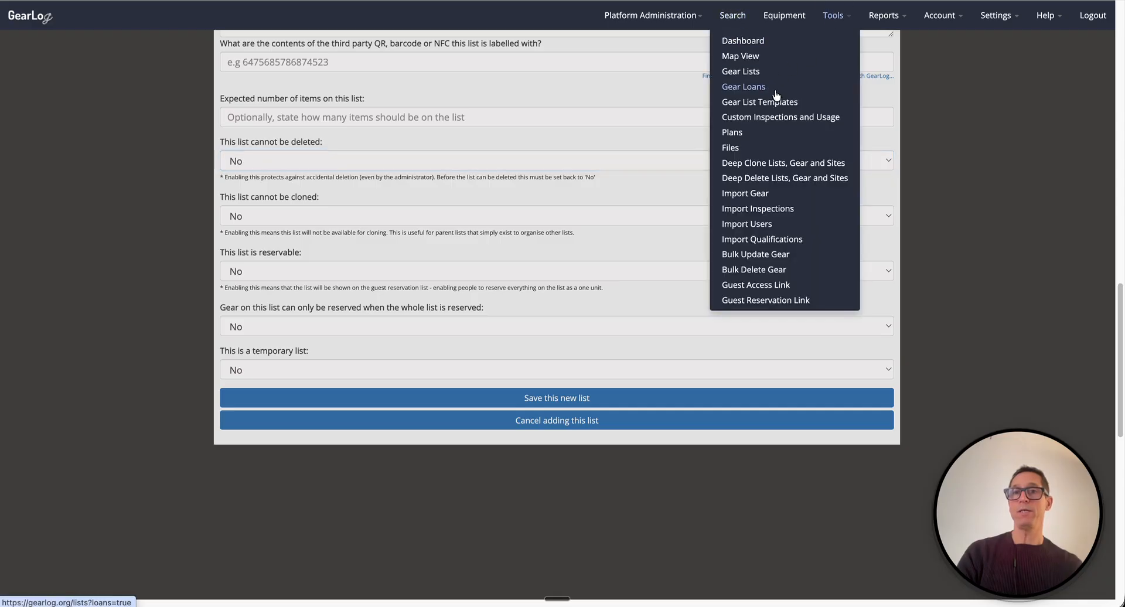
left_click(983, 126)
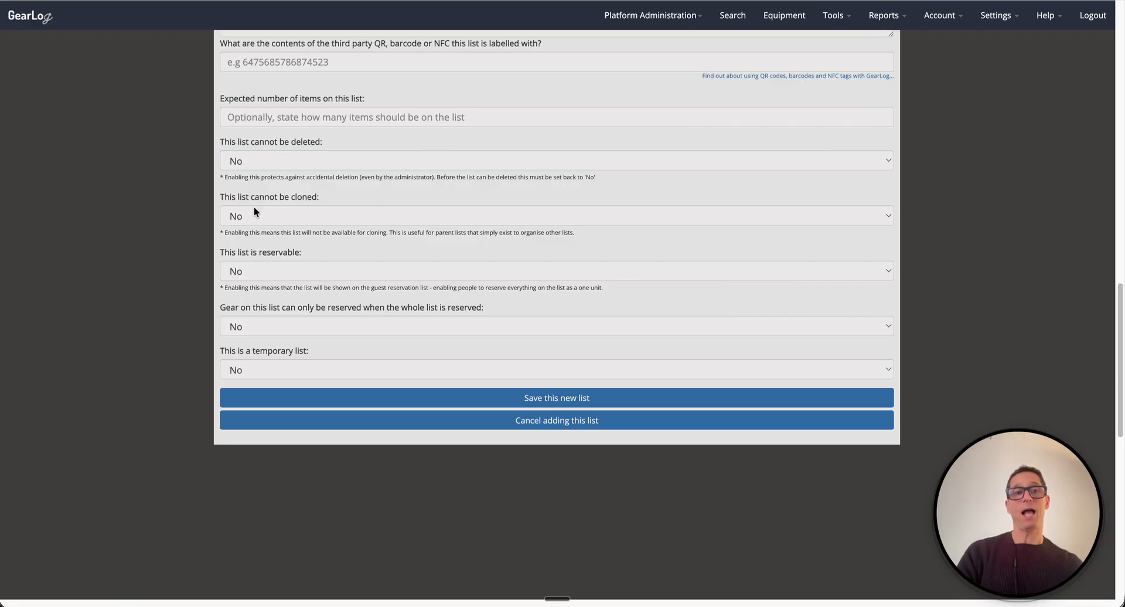
left_click_drag(238, 197, 320, 199)
left_click(369, 197)
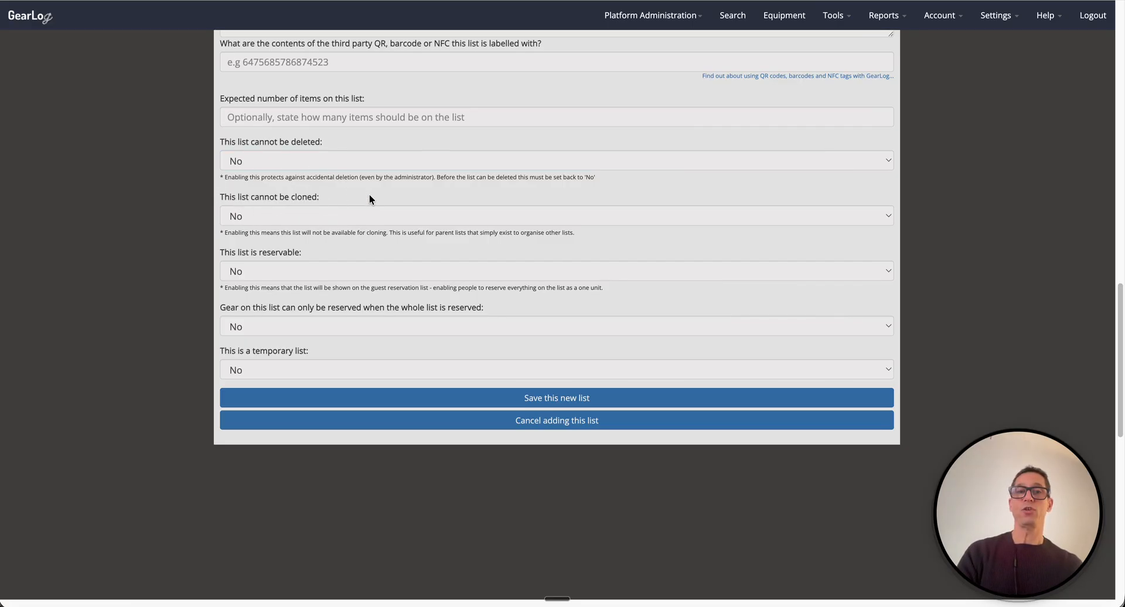
scroll(266, 262, "down", 1)
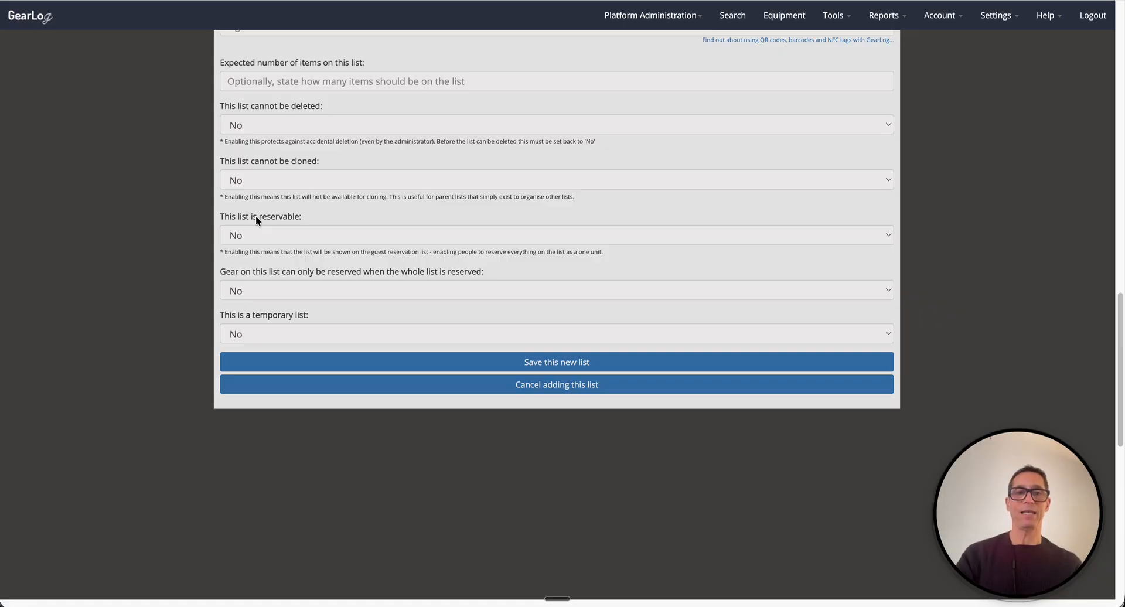
scroll(257, 216, "down", 3)
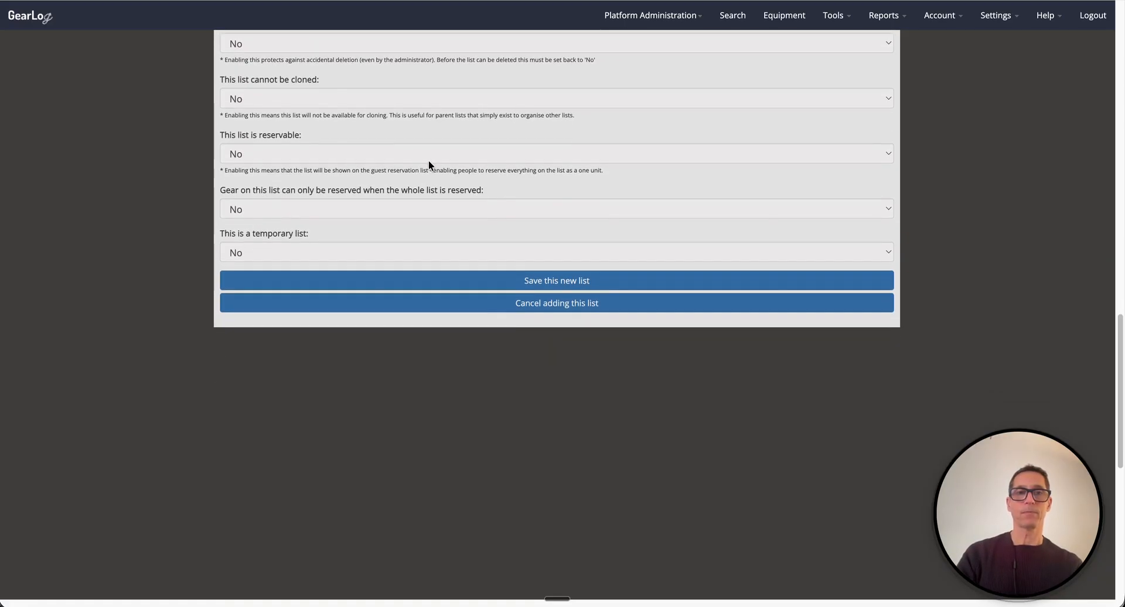
scroll(437, 163, "down", 1)
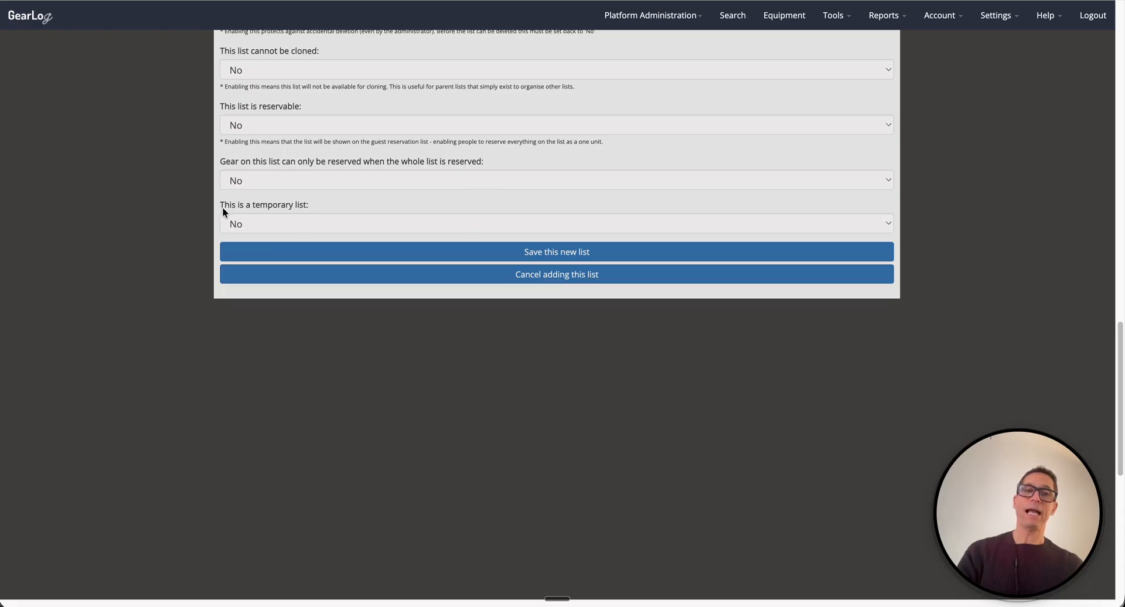
Make the list temporary and set it to be deleted after 2 days
left_click_drag(223, 209, 327, 209)
left_click(353, 206)
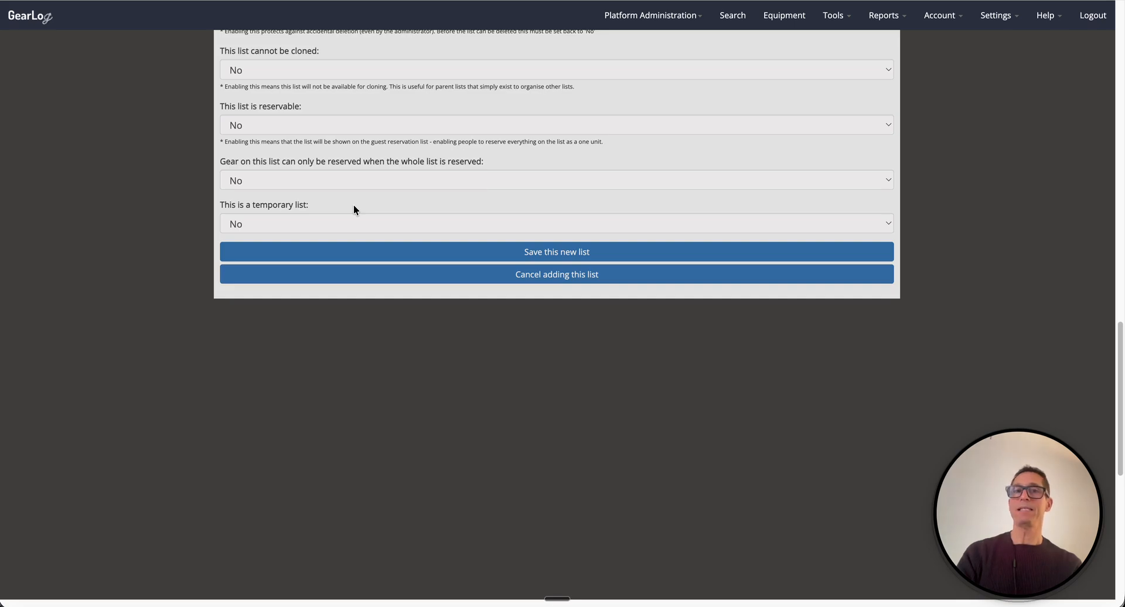
left_click(258, 221)
left_click(256, 207)
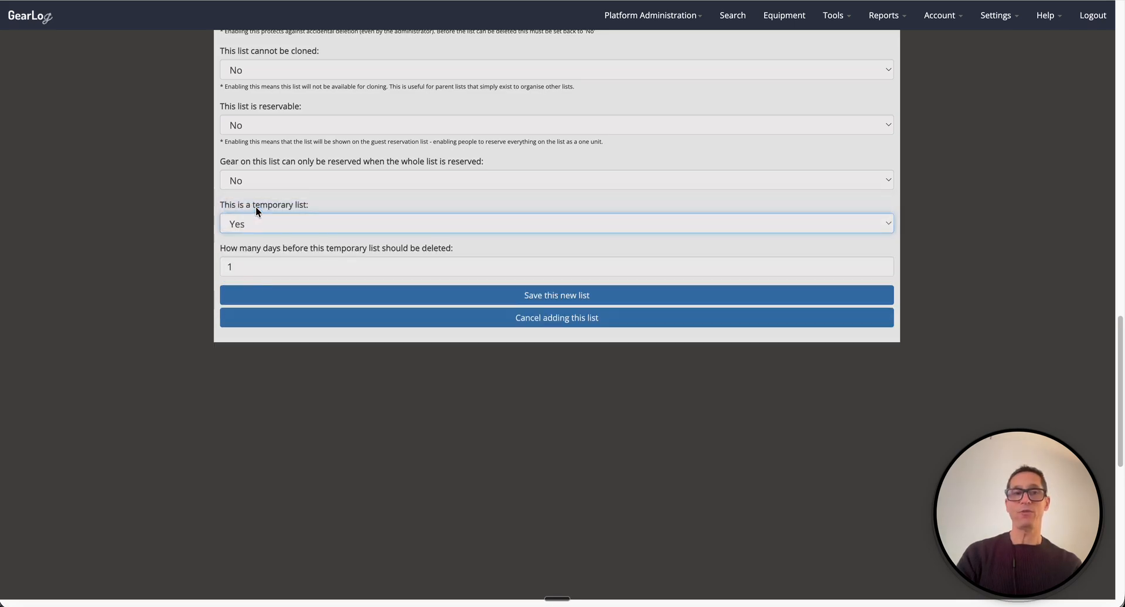
key("Tab")
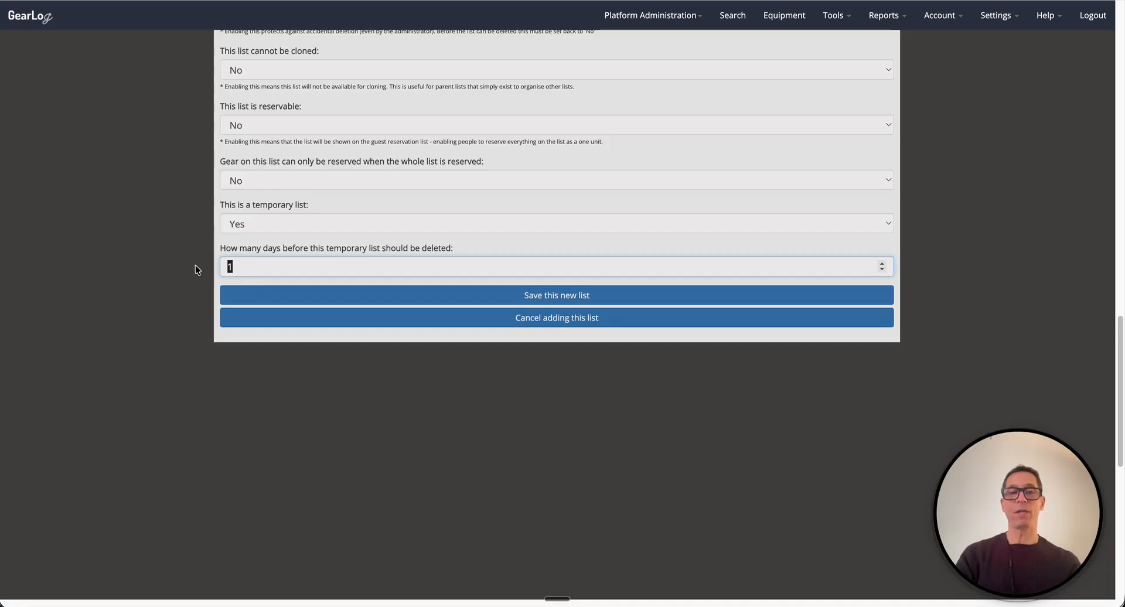
type("2")
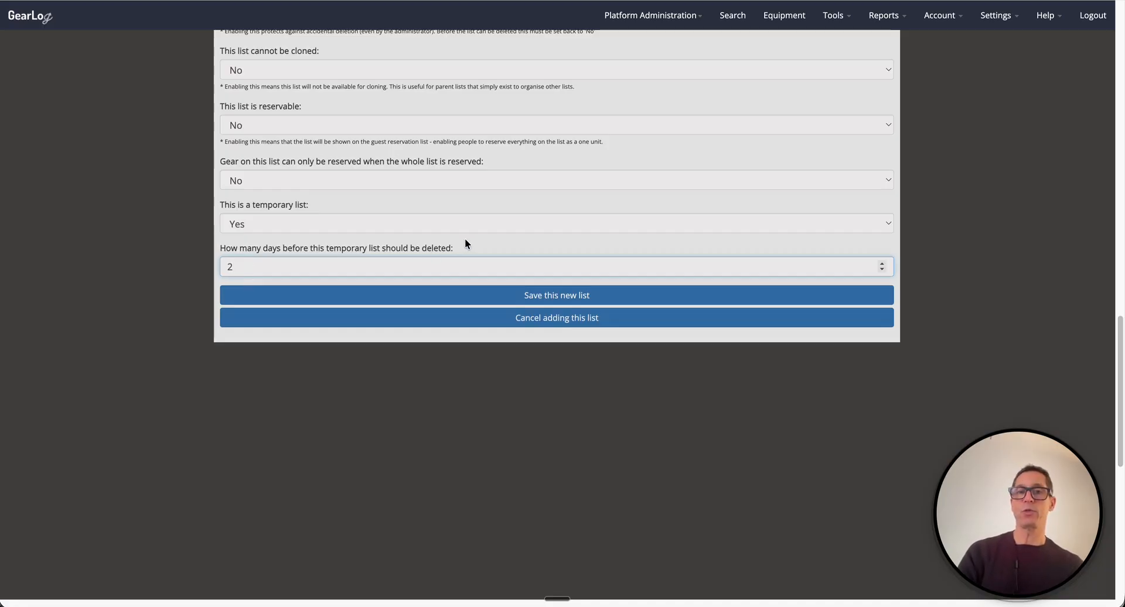
Review all the settings entered for the new list and save it
scroll(467, 240, "up", 6)
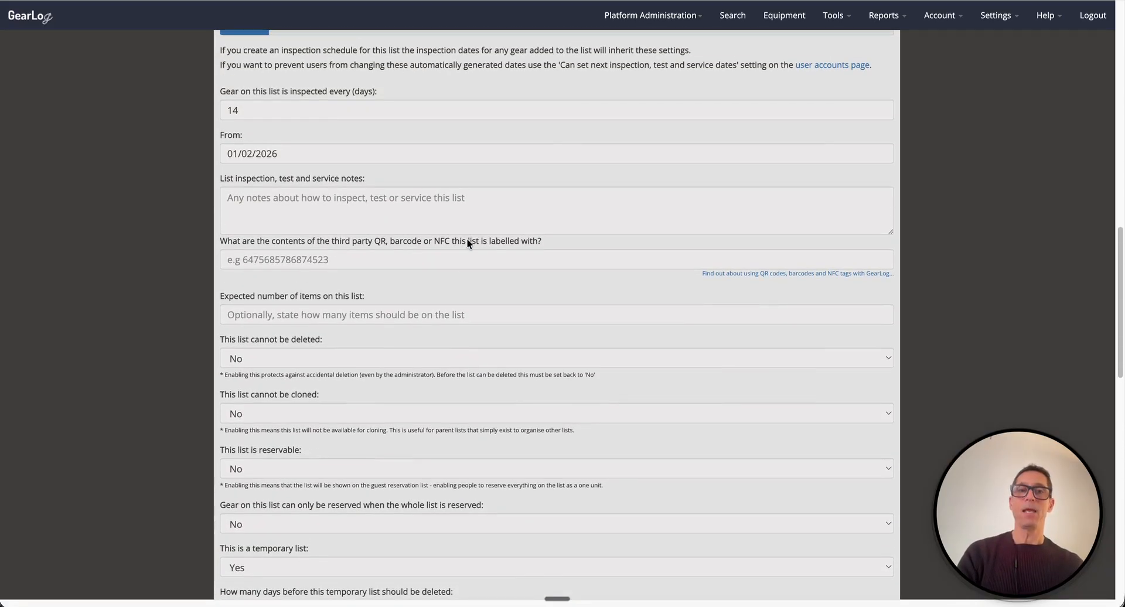
scroll(466, 243, "up", 15)
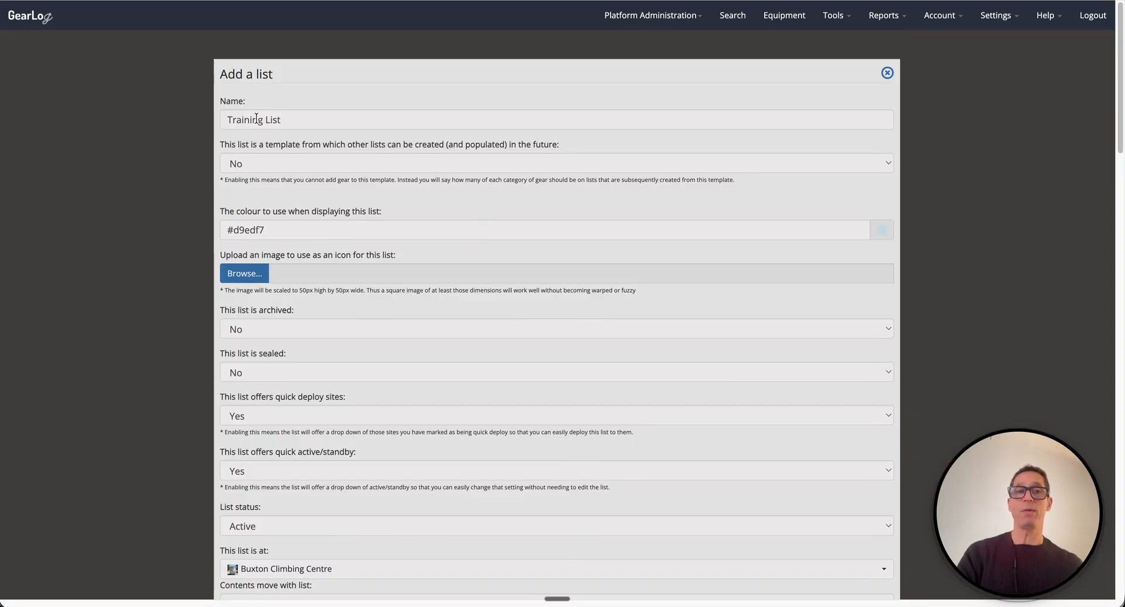
scroll(402, 120, "down", 8)
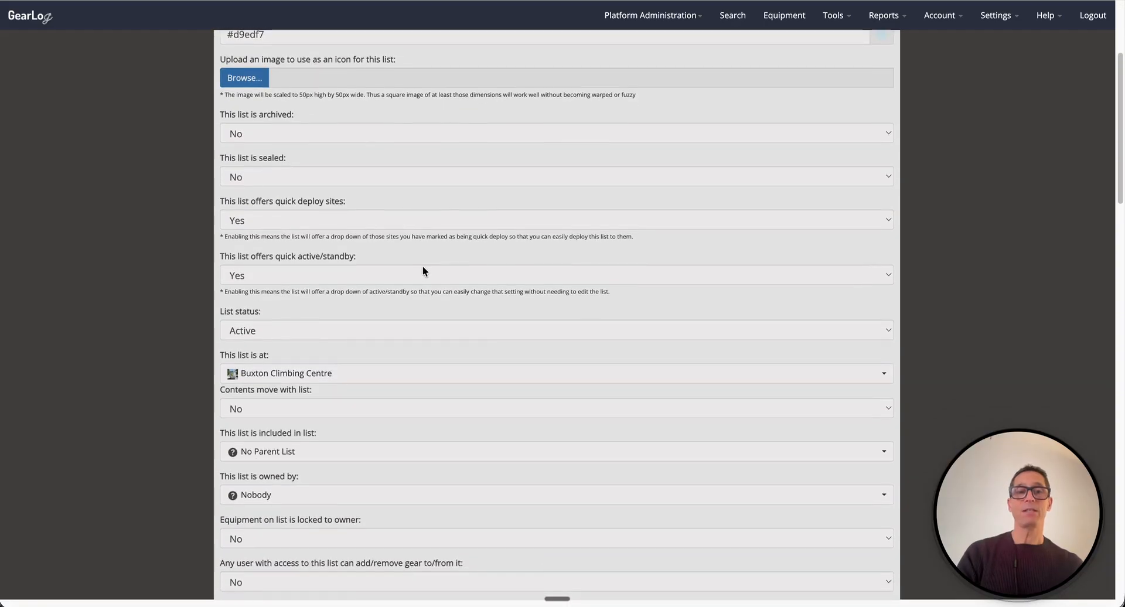
scroll(419, 253, "down", 3)
scroll(419, 253, "up", 3)
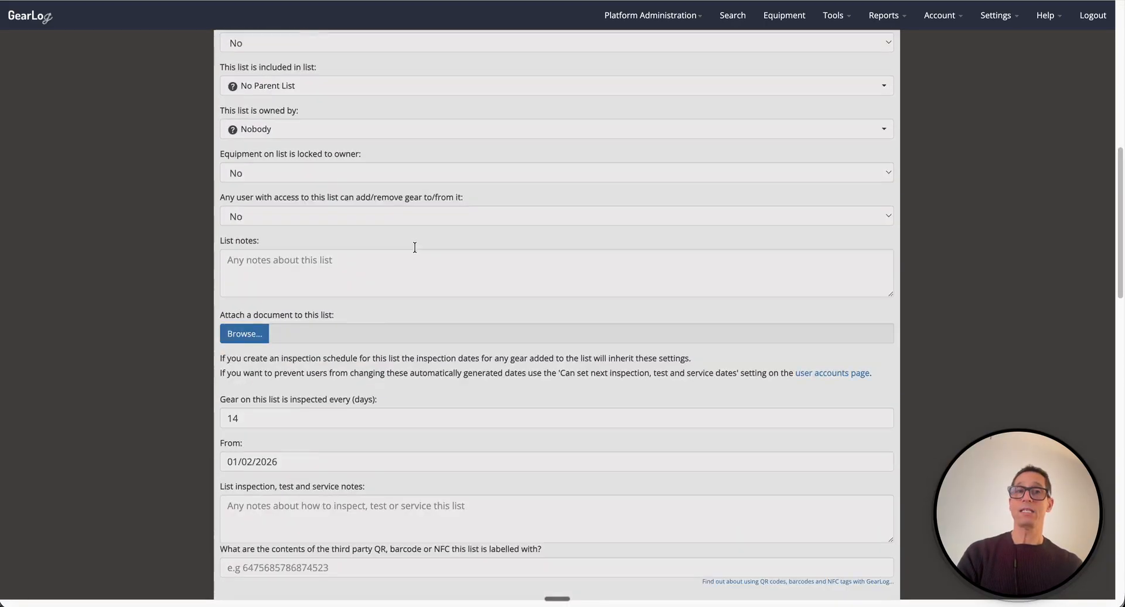
scroll(405, 163, "down", 8)
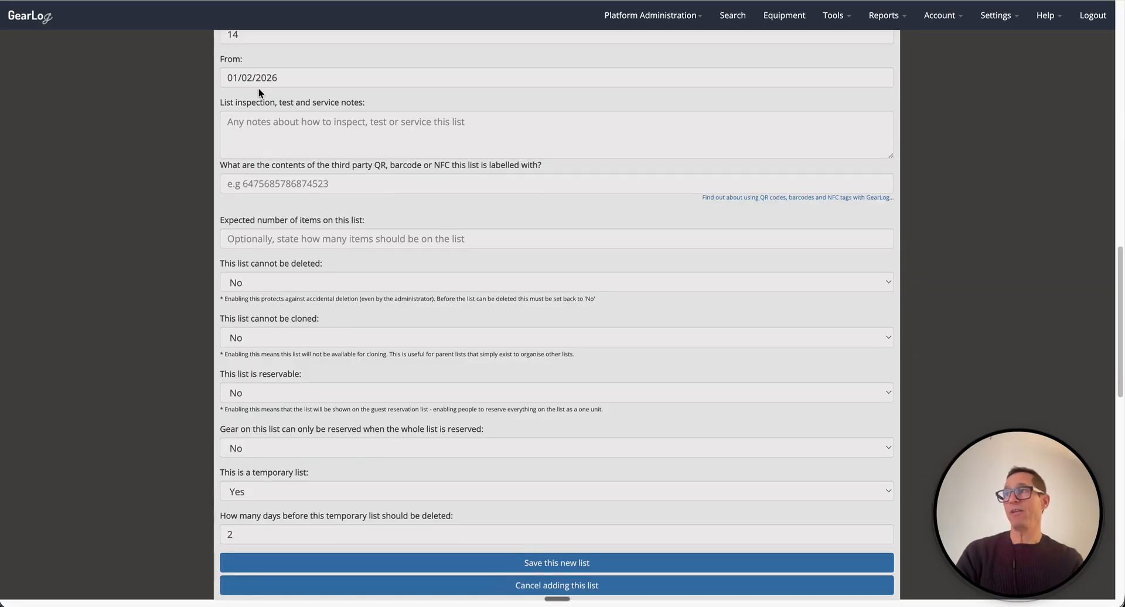
scroll(547, 150, "down", 1)
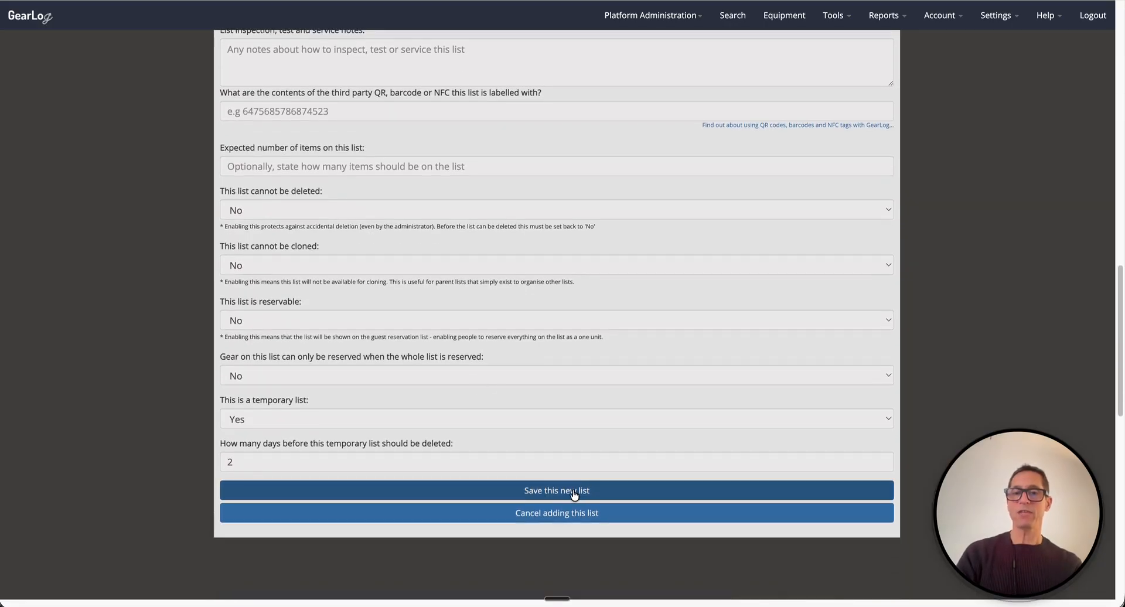
left_click(574, 495)
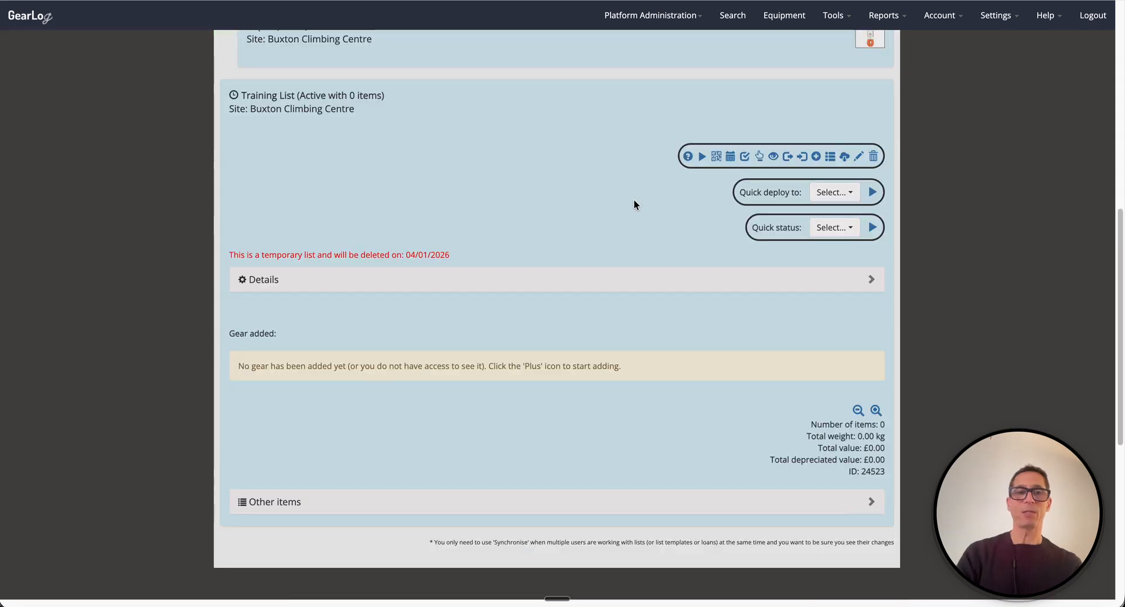
Collapse and reopen the Training List entry and examine its temporary list deletion notice
scroll(634, 200, "up", 1)
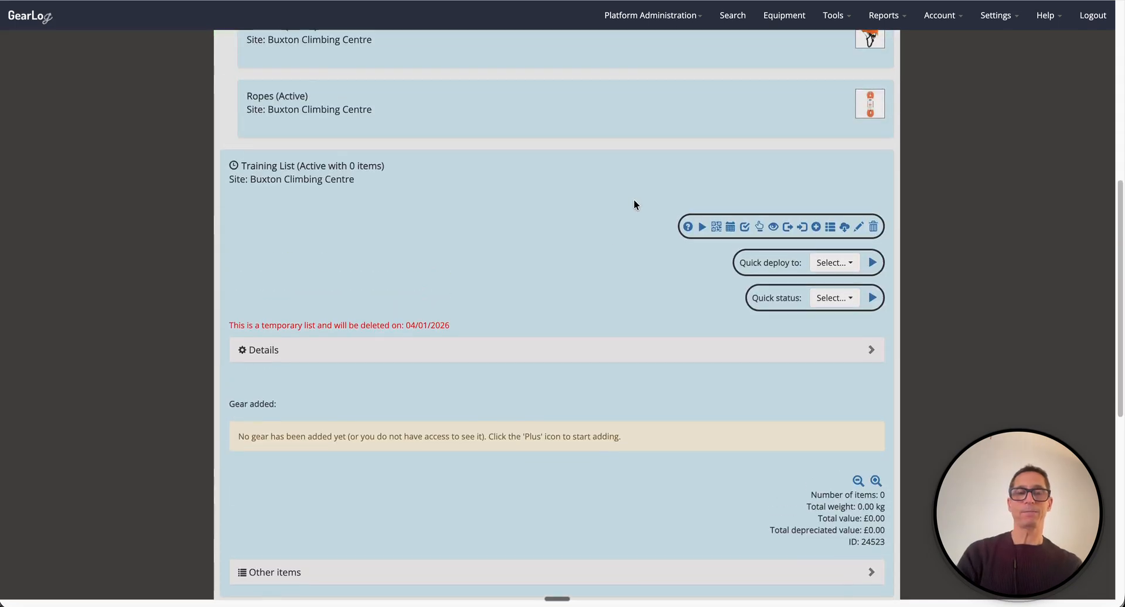
left_click(617, 166)
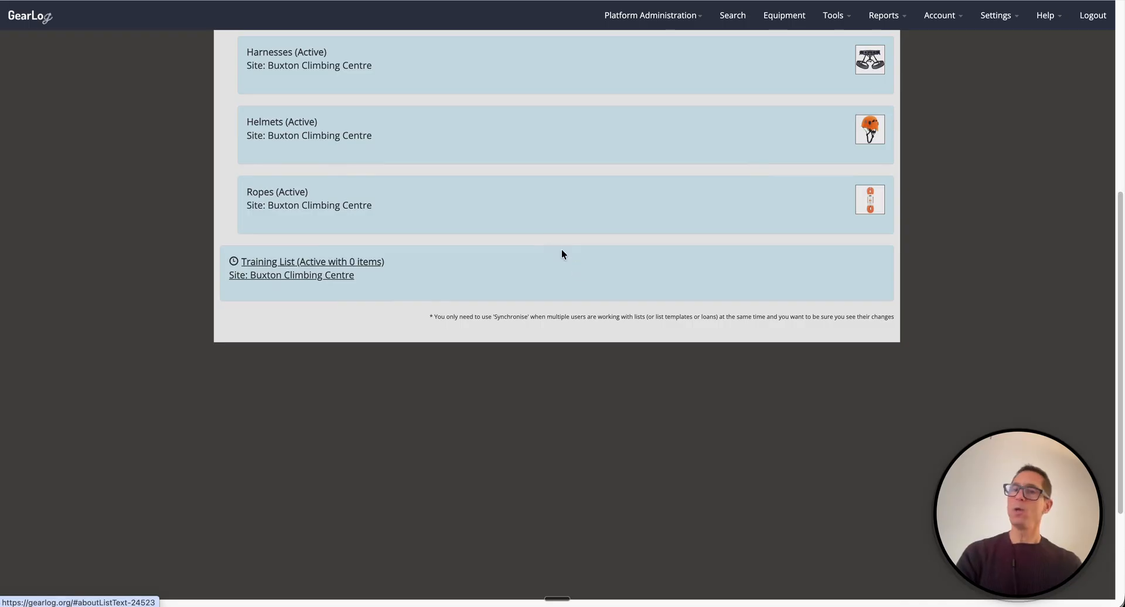
left_click(652, 264)
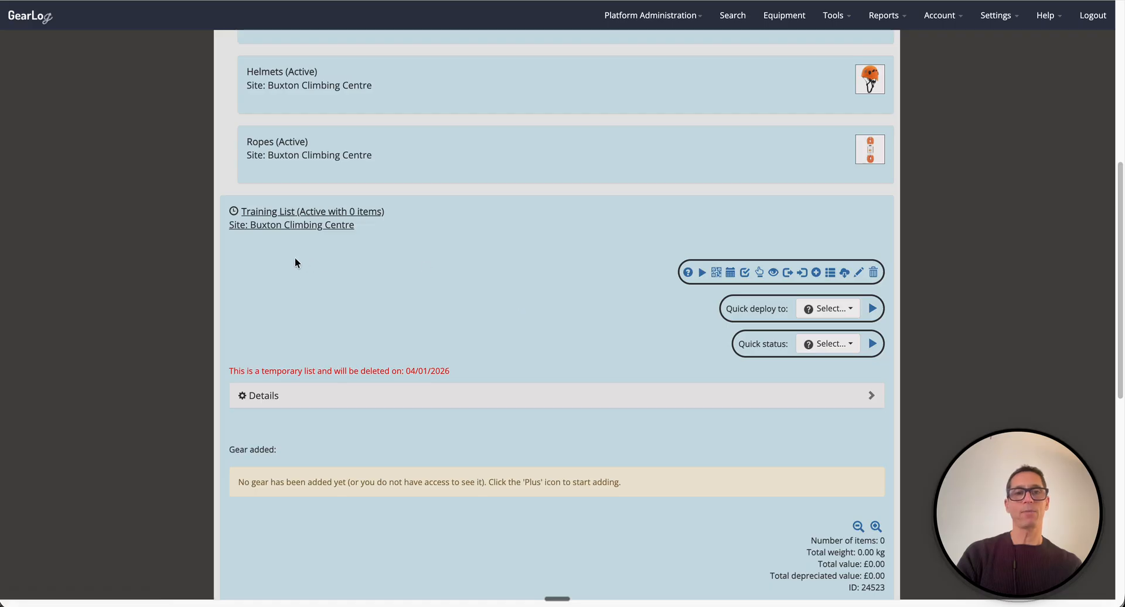
scroll(527, 328, "down", 1)
left_click_drag(489, 335, 307, 334)
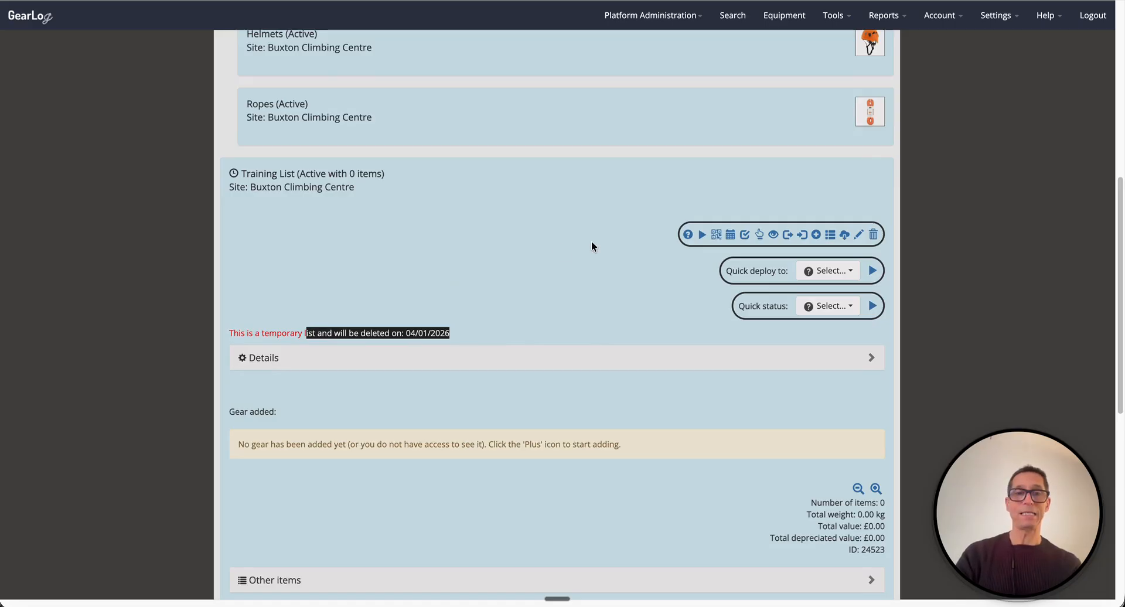
scroll(592, 246, "down", 2)
left_click(623, 315)
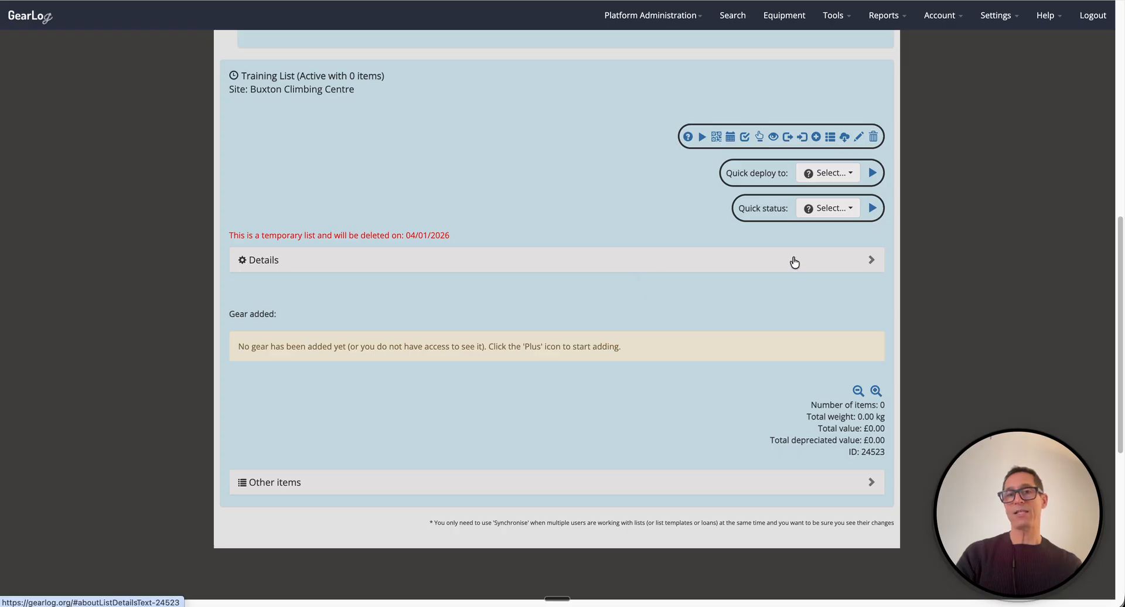
Review the Training List's details and its quick deploy destinations
left_click(811, 262)
scroll(619, 321, "down", 2)
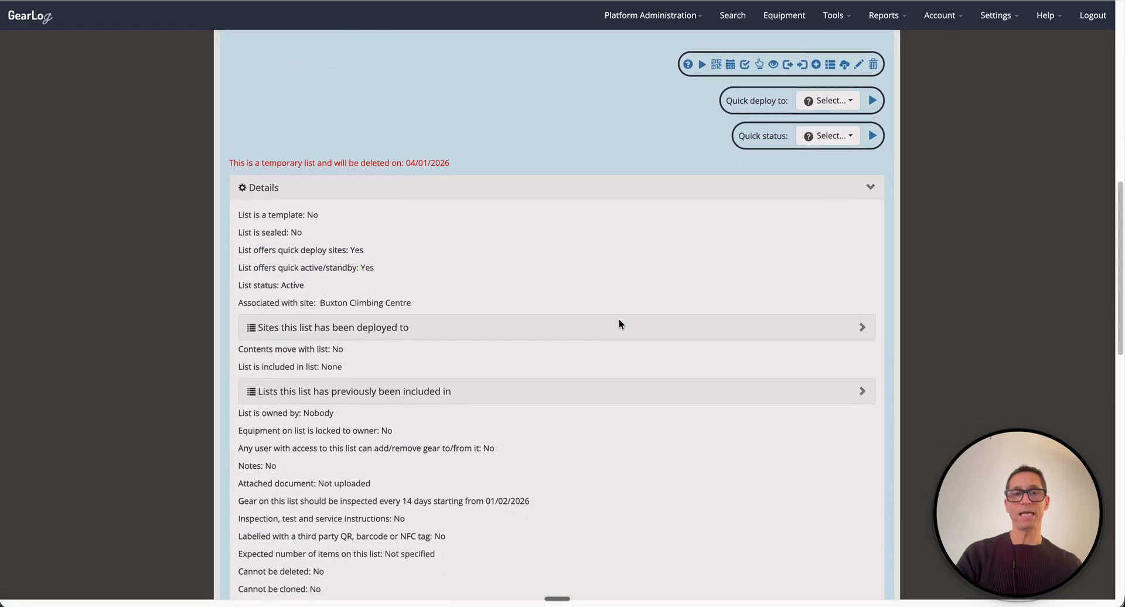
scroll(619, 322, "down", 4)
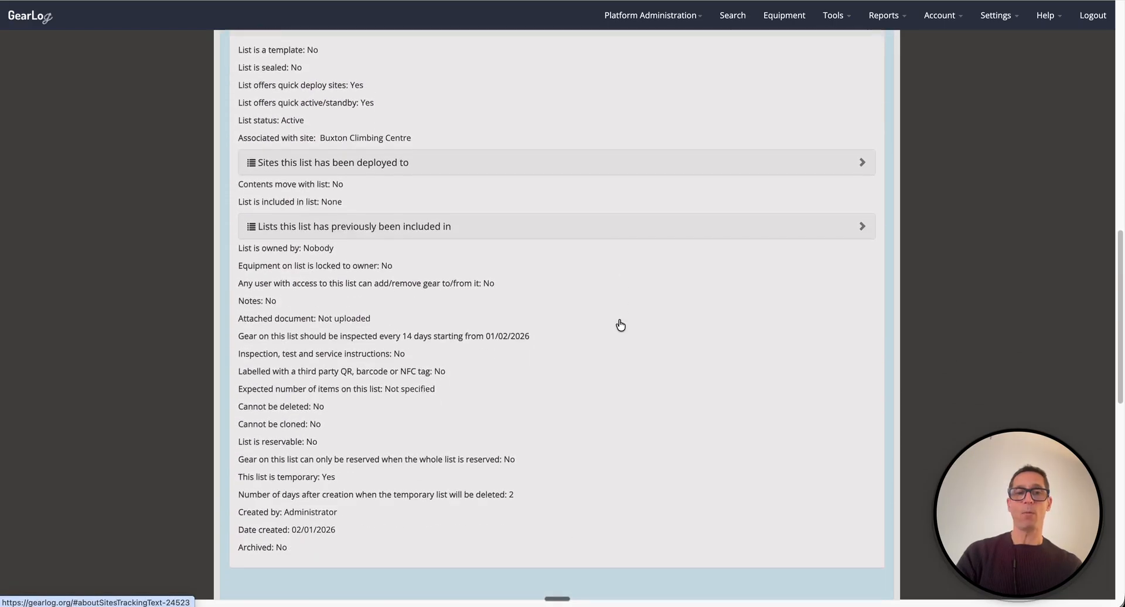
scroll(617, 324, "up", 5)
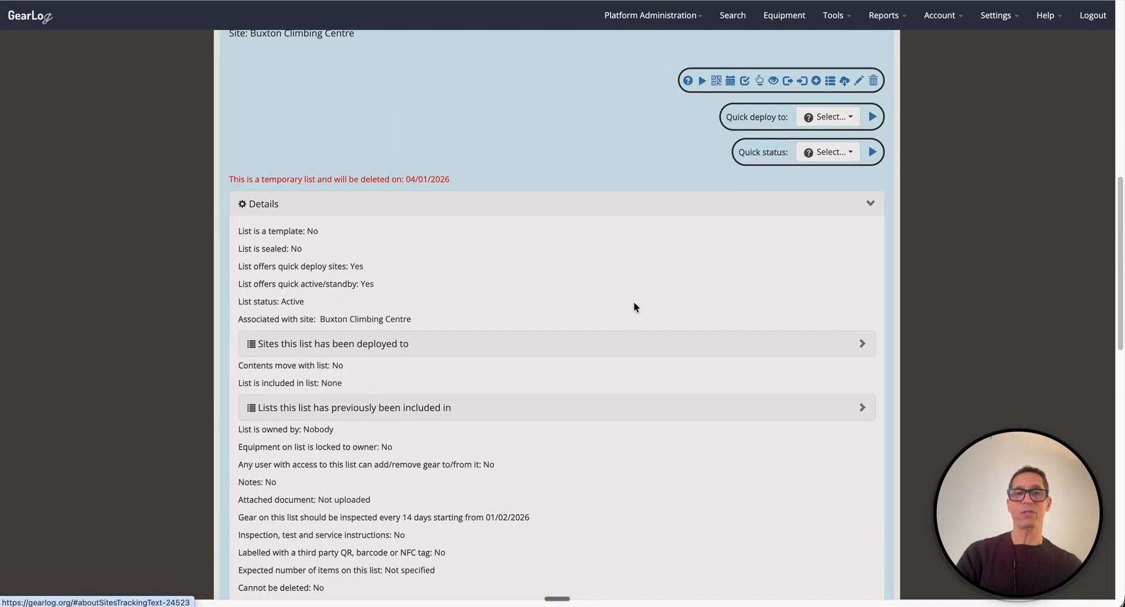
left_click(870, 204)
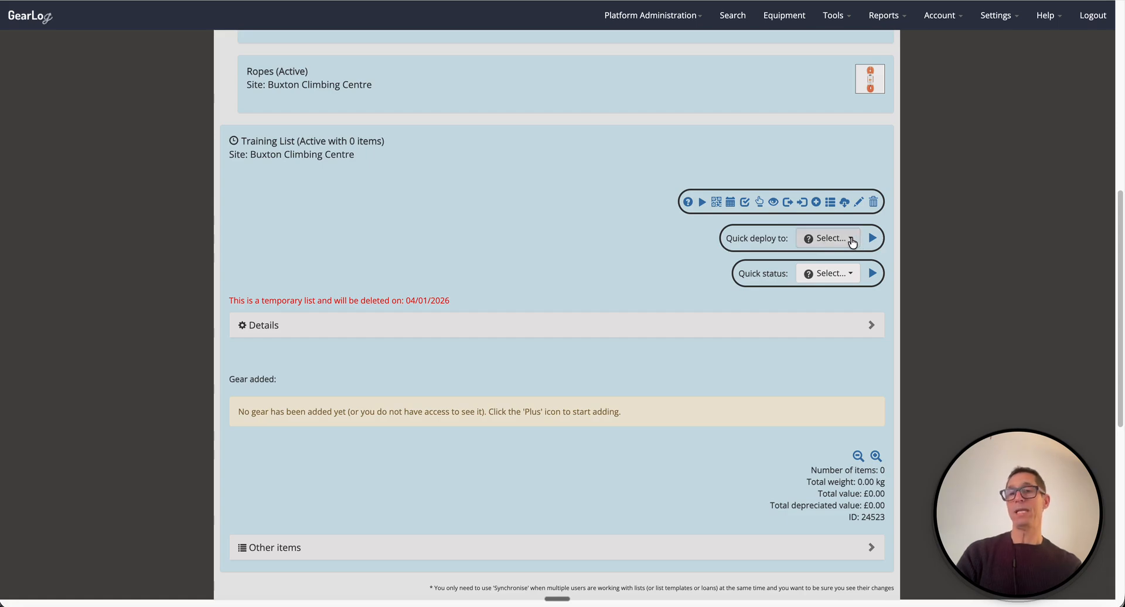
left_click(851, 239)
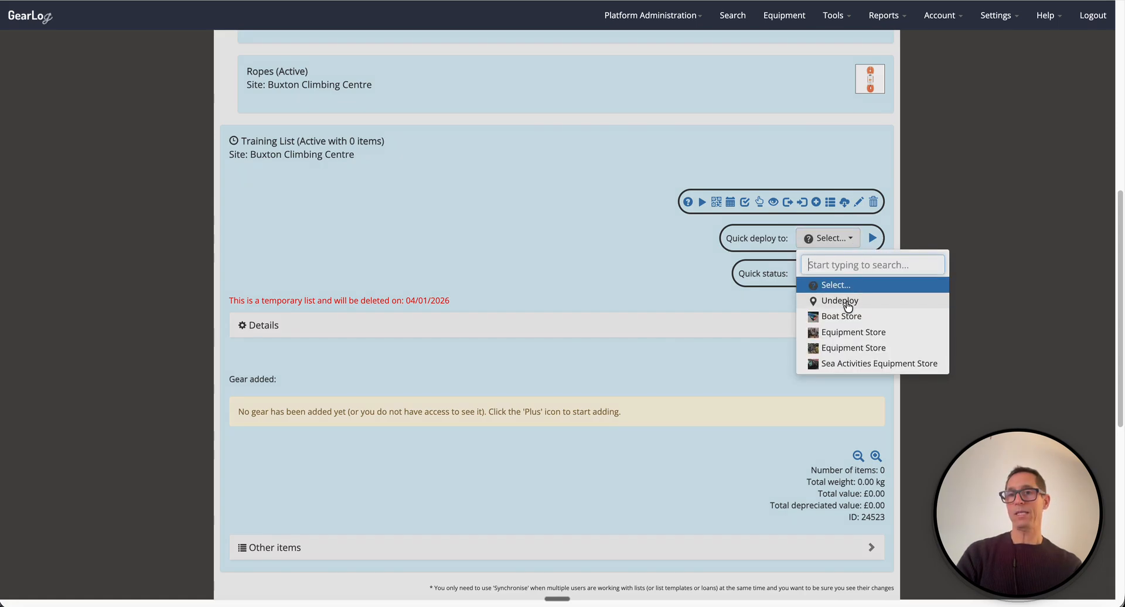
left_click(656, 259)
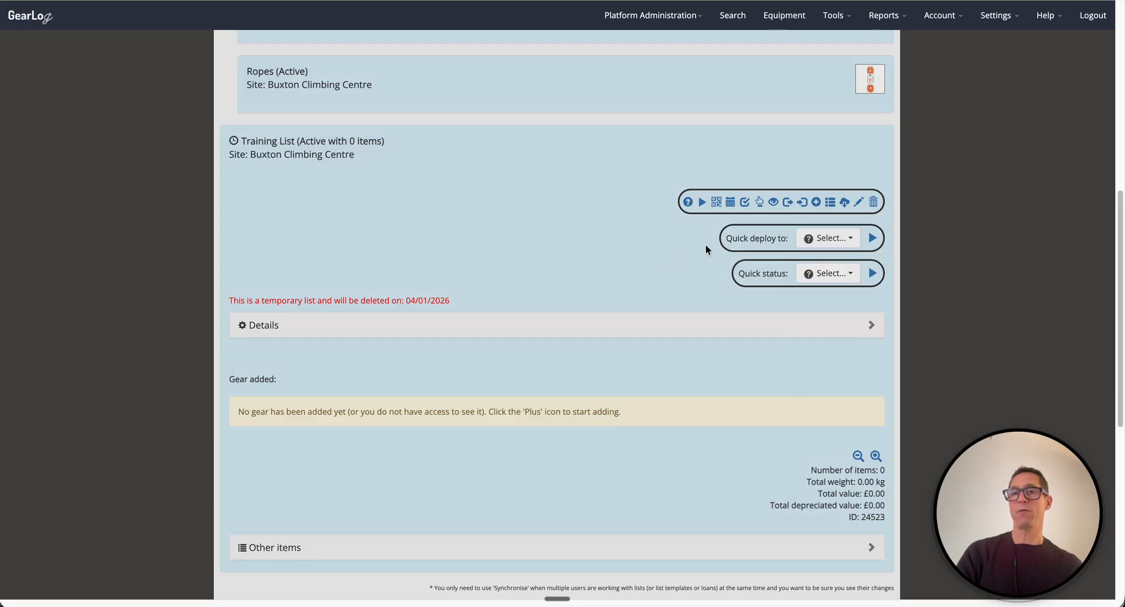
Switch the Training List's status to Standby and return it to Active using quick status
left_click(850, 274)
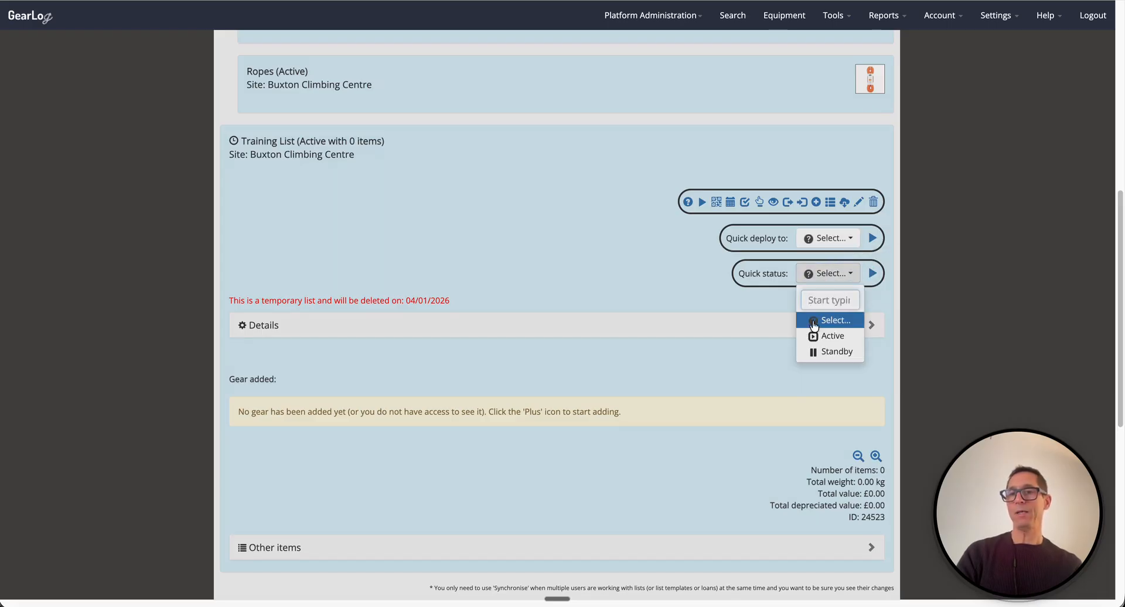
left_click(827, 350)
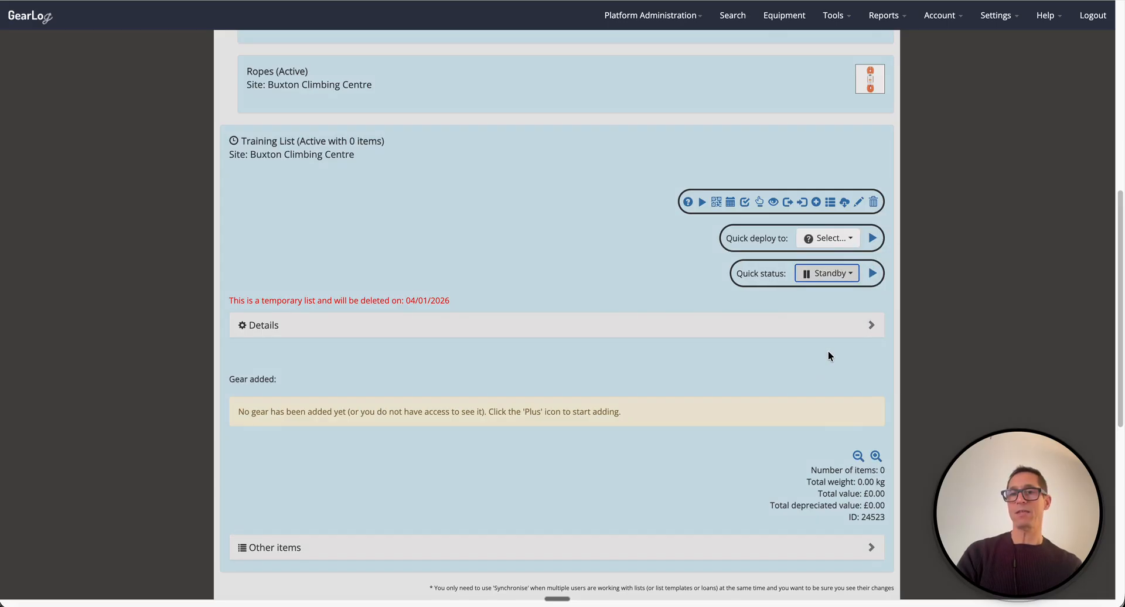
left_click(873, 273)
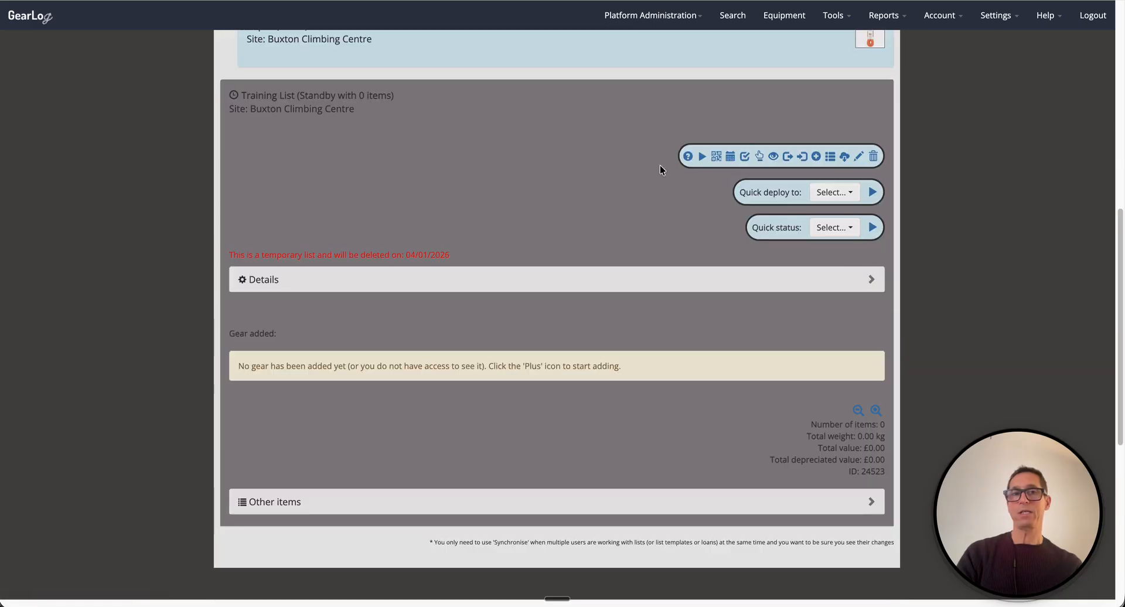
left_click(850, 229)
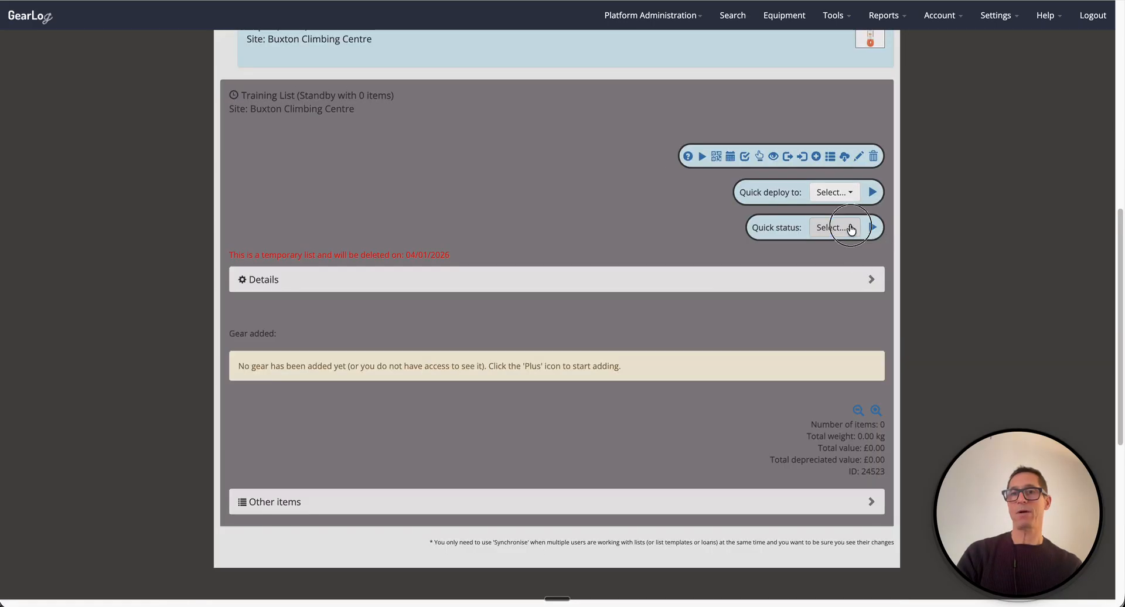
left_click(848, 287)
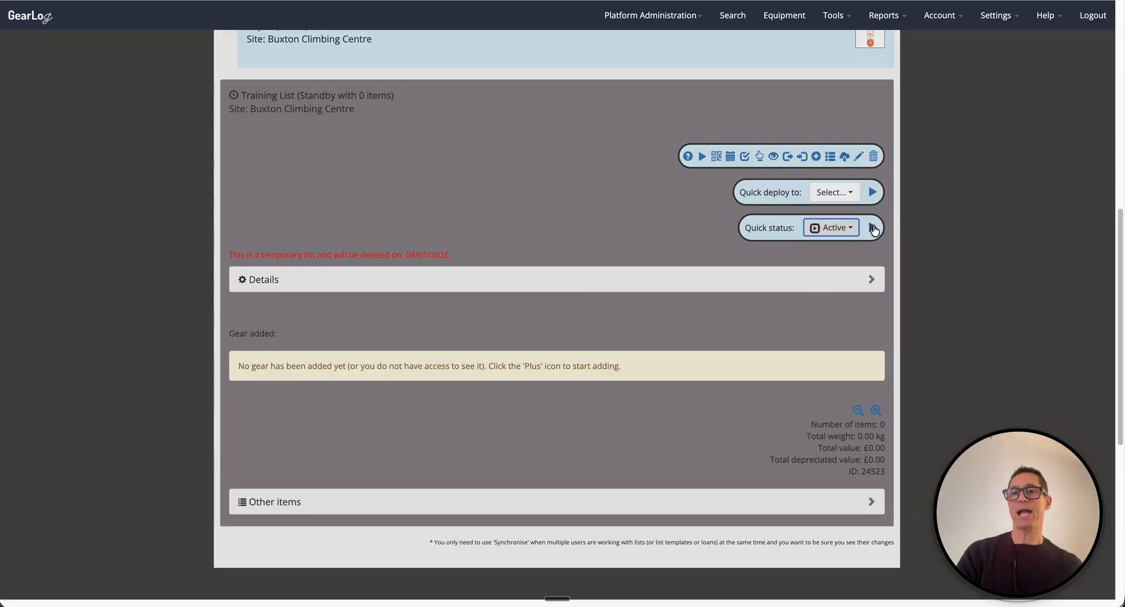
left_click(873, 229)
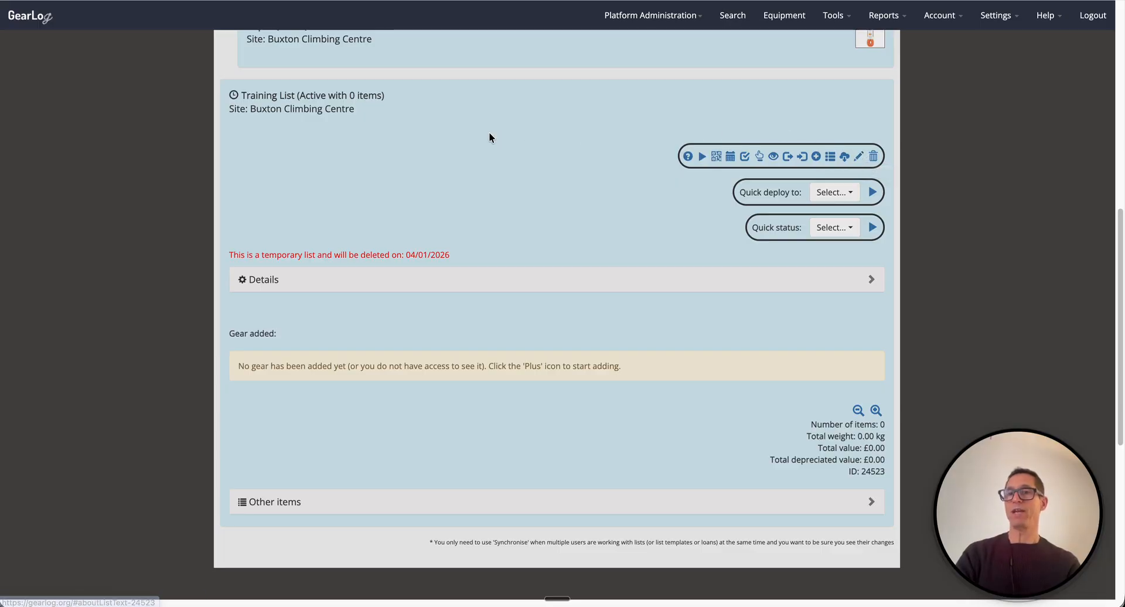
Add the DMM belay devices GL-BE-00108, GL-BE-00124 and GL-BE-00125 to the Training List
scroll(554, 191, "down", 2)
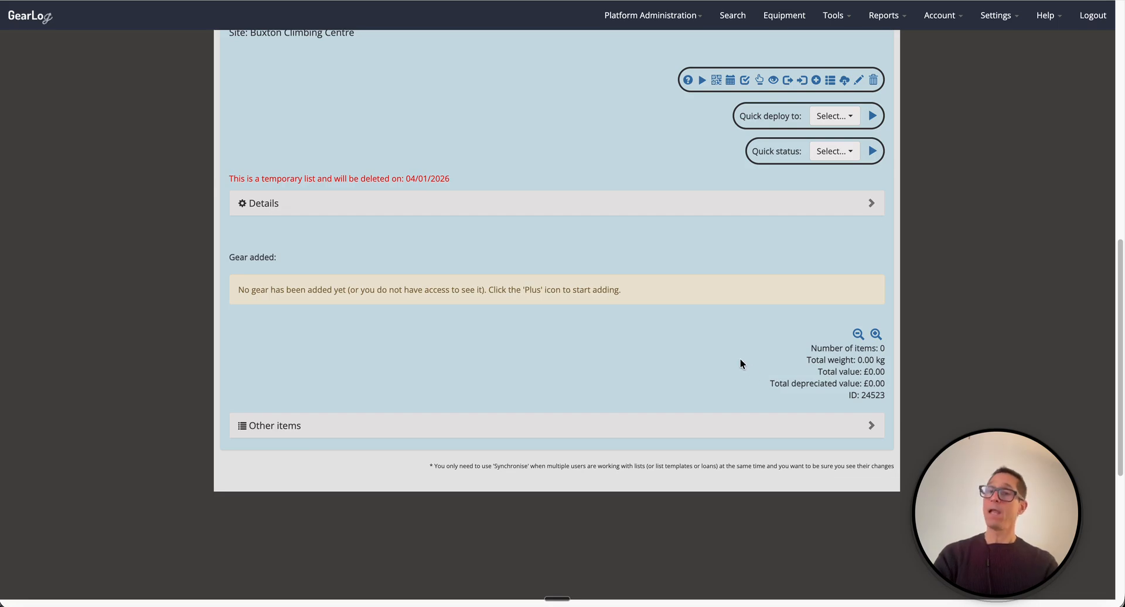
scroll(740, 360, "up", 2)
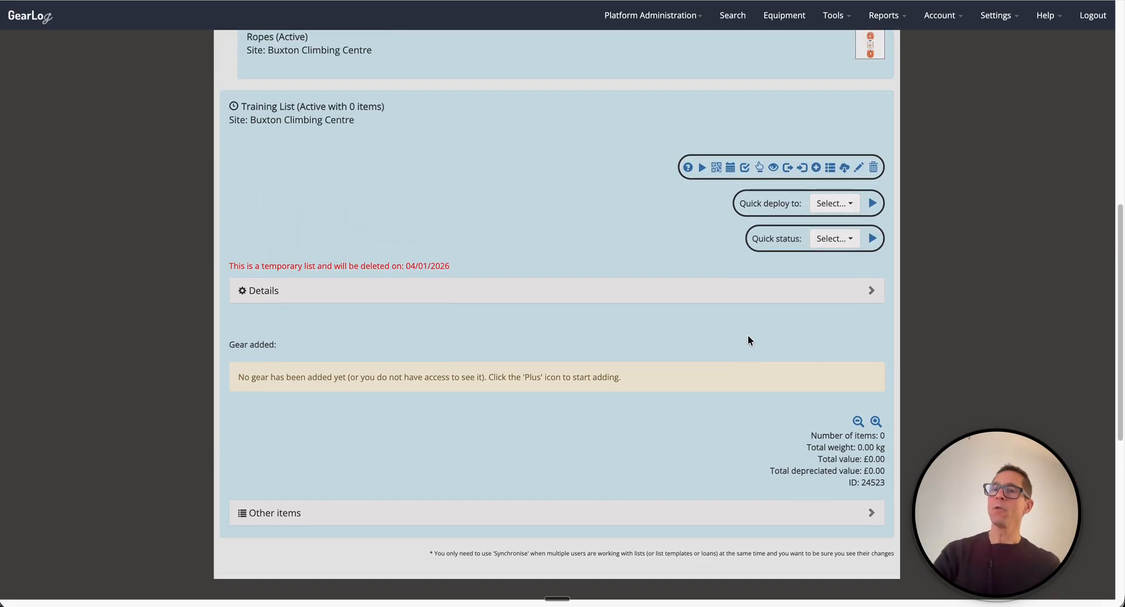
left_click(816, 167)
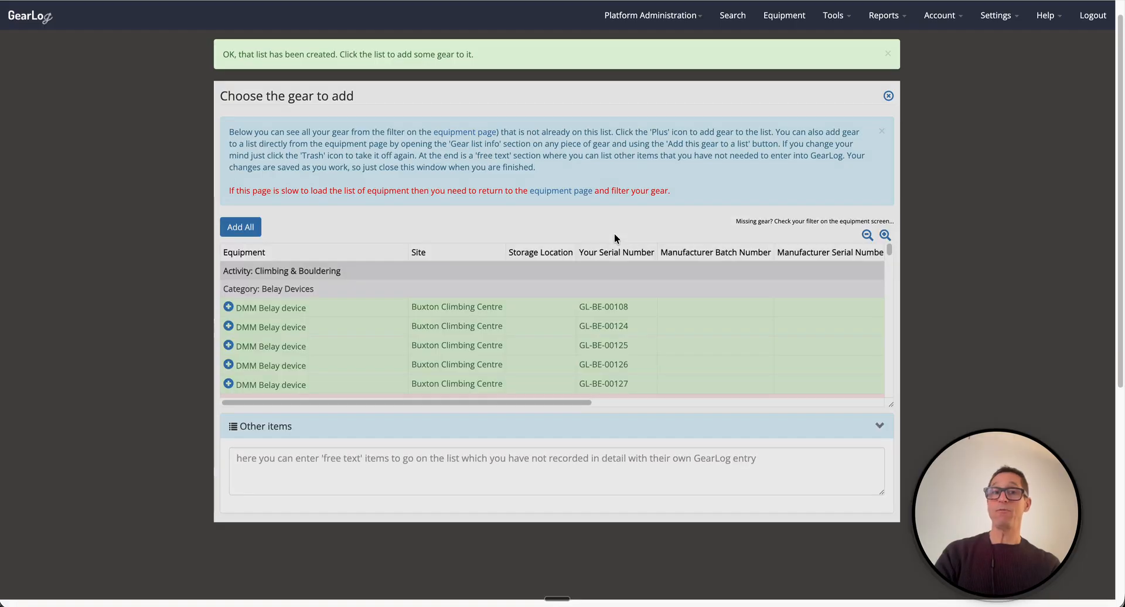
left_click(228, 307)
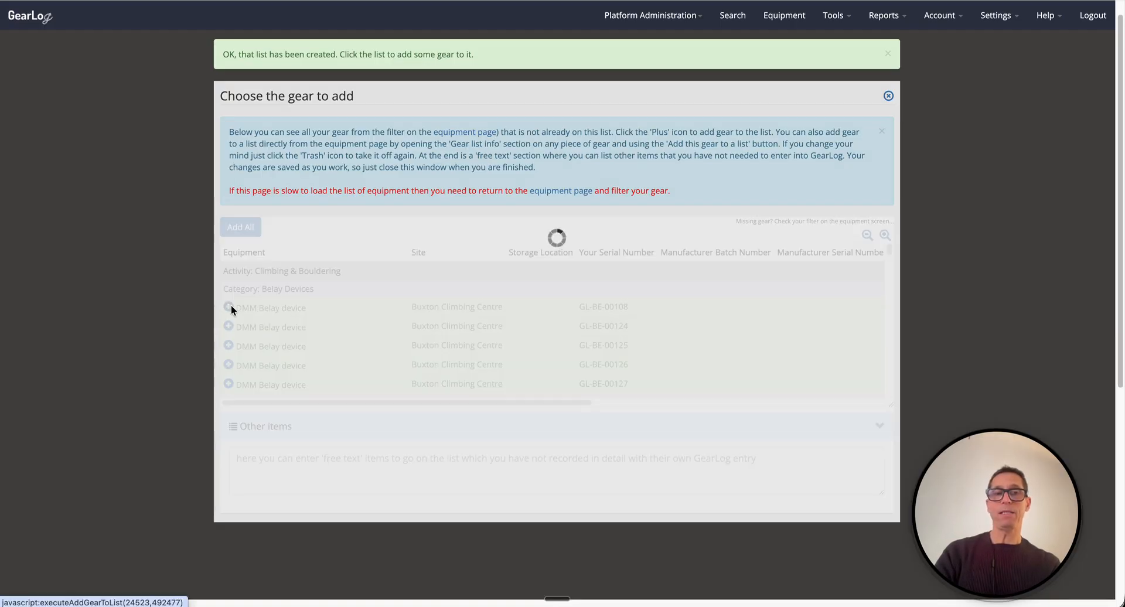
left_click(228, 326)
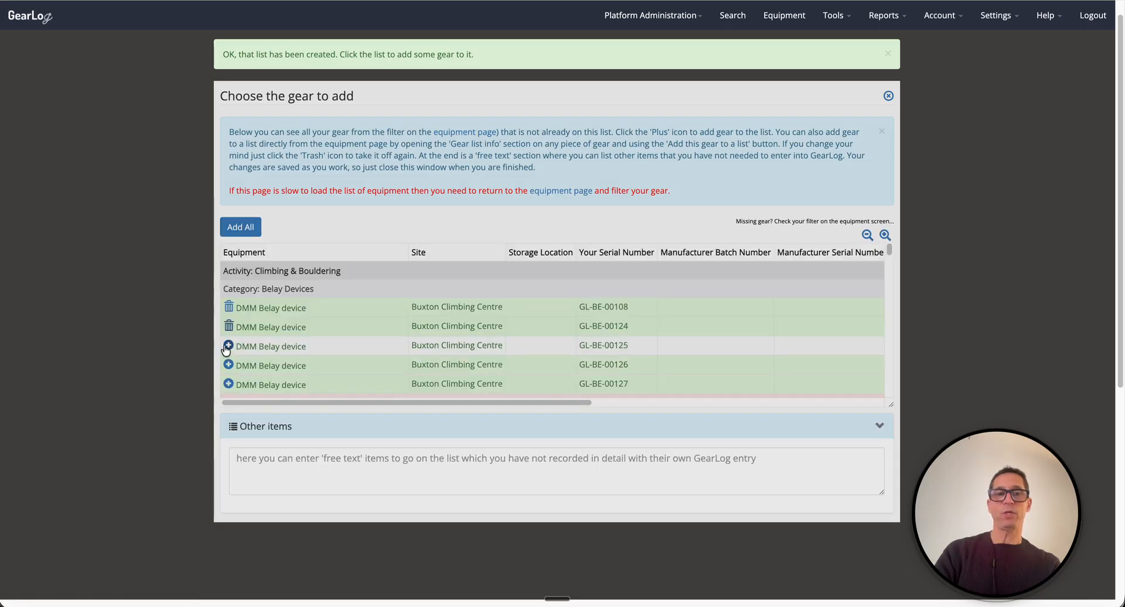
left_click(228, 345)
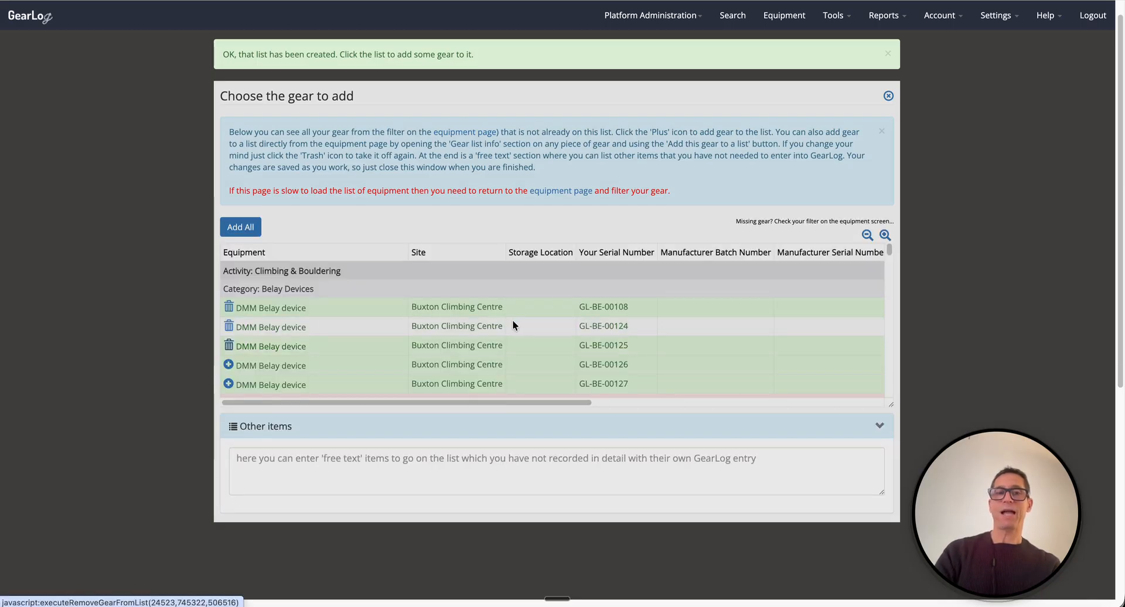
left_click(889, 97)
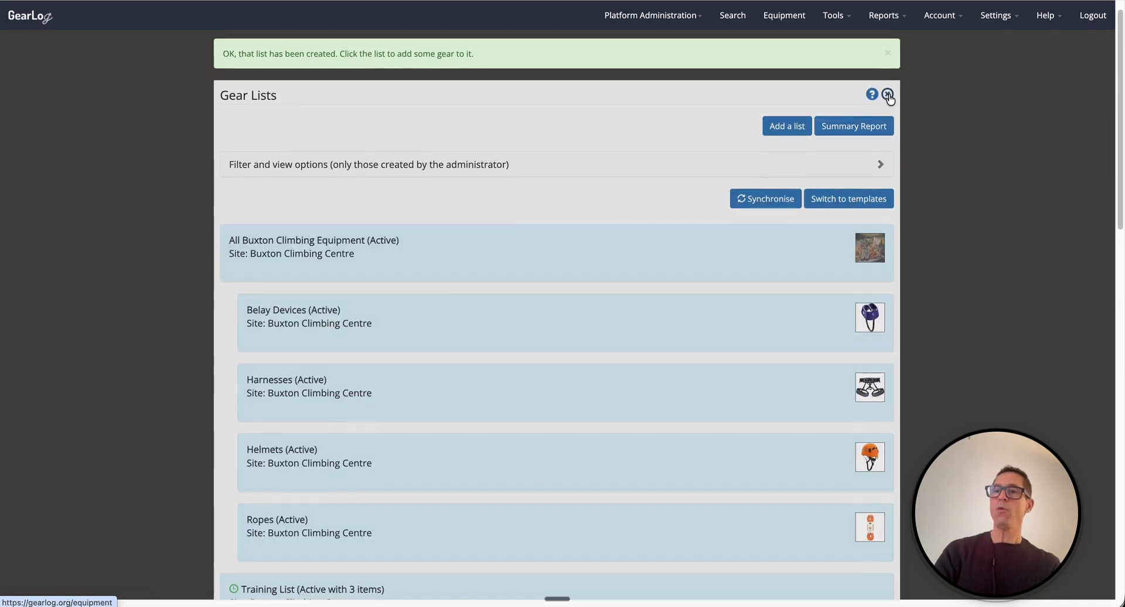
Add gear GL-CL-00355 to the Training List by searching with search tips hidden, and enlarge the list's gear table to show every item
scroll(890, 99, "down", 3)
scroll(890, 99, "down", 2)
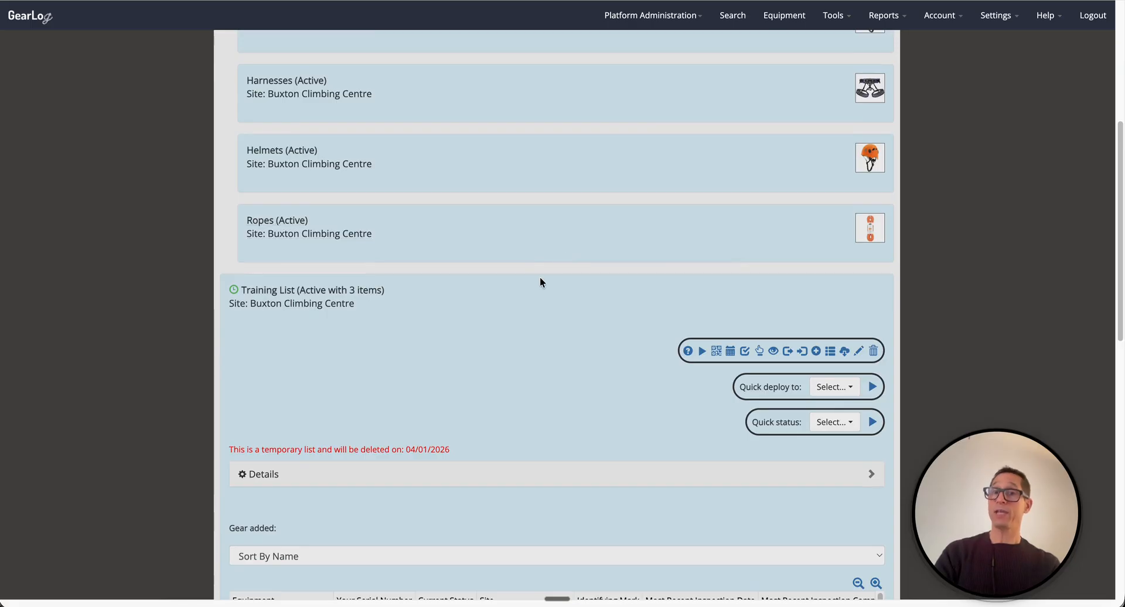
scroll(540, 281, "down", 1)
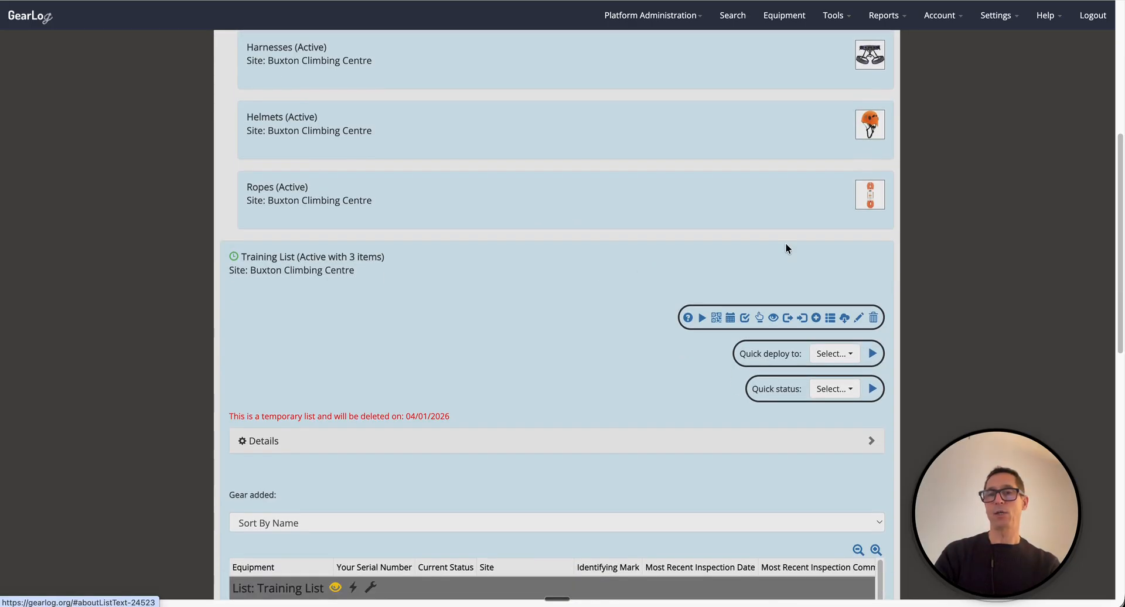
left_click(802, 317)
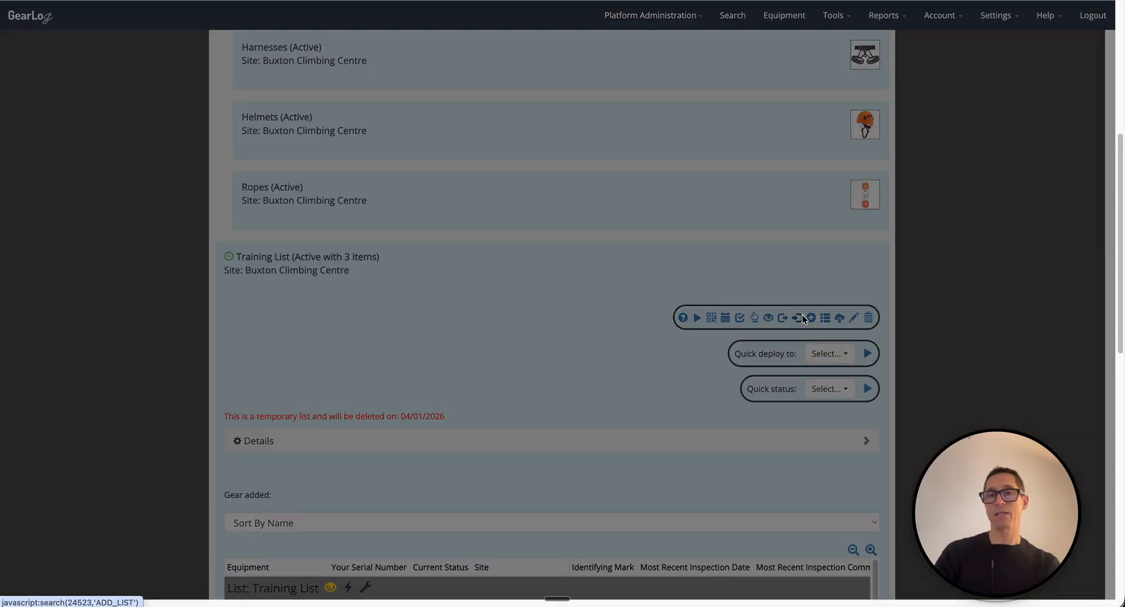
left_click(467, 75)
type("GL-CL-00355")
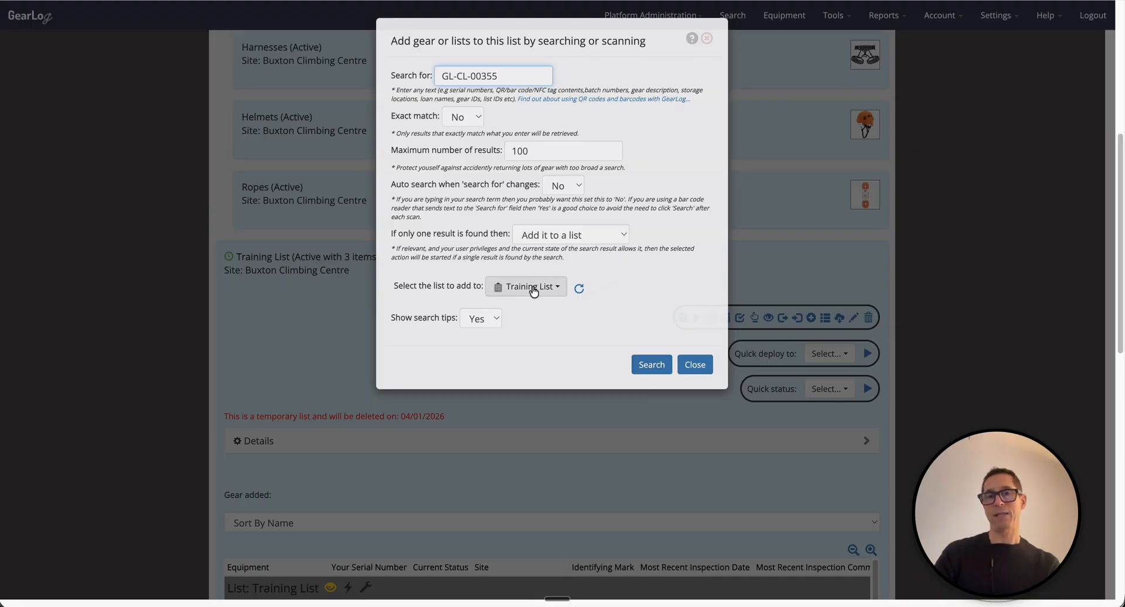
left_click(480, 318)
left_click(487, 331)
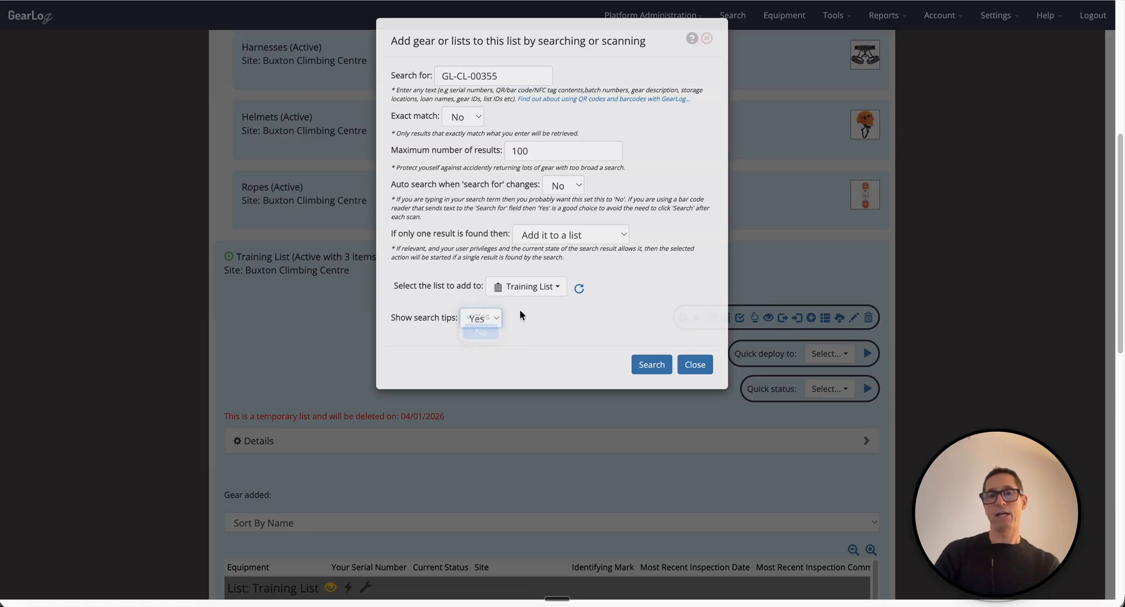
left_click(649, 323)
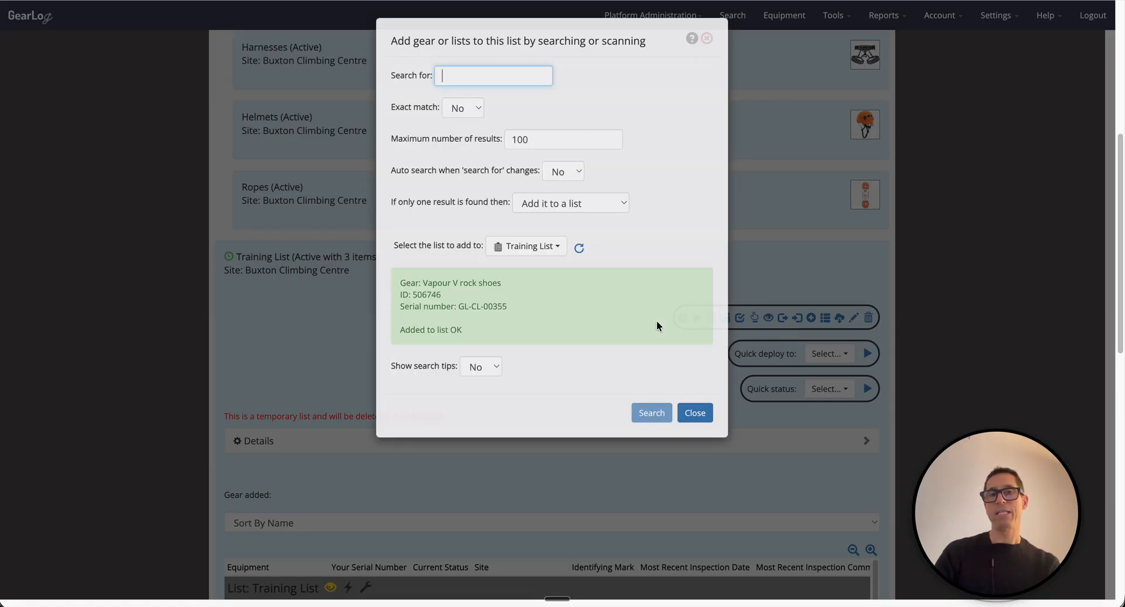
left_click(694, 417)
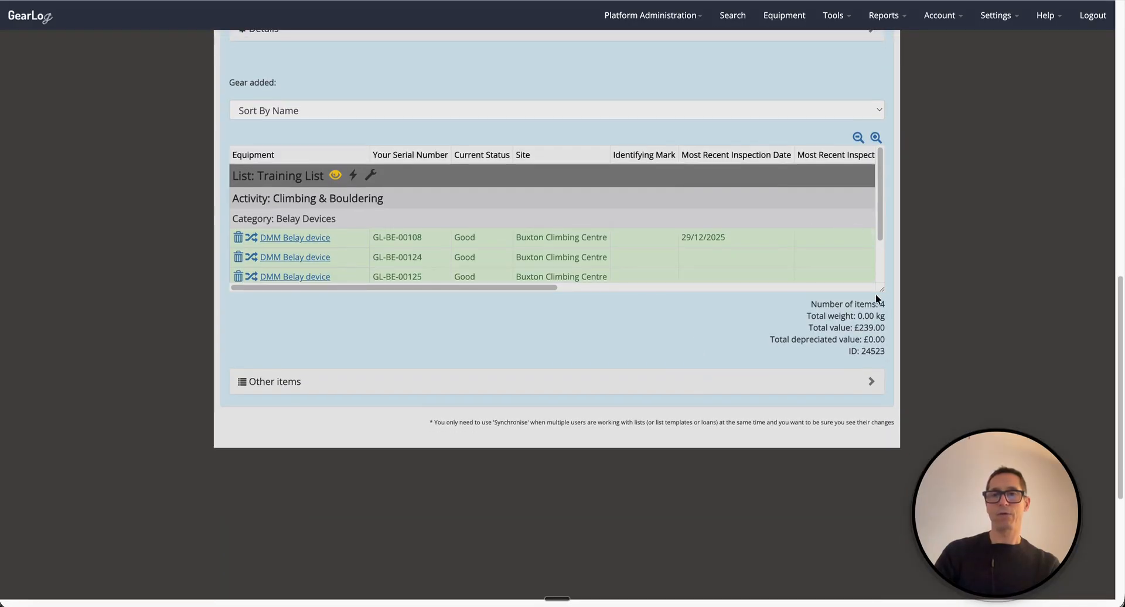
left_click_drag(878, 297, 879, 340)
left_click_drag(881, 289, 907, 410)
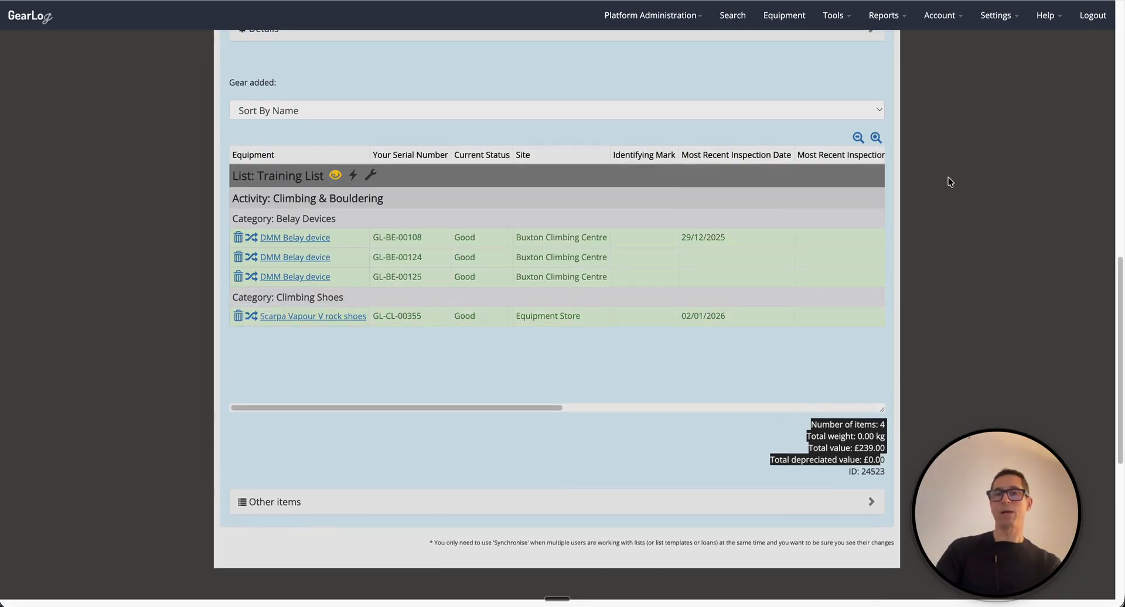
Reset the filter on the equipment page and open the Gear lists section of belay device GL-BE-00442
left_click(786, 19)
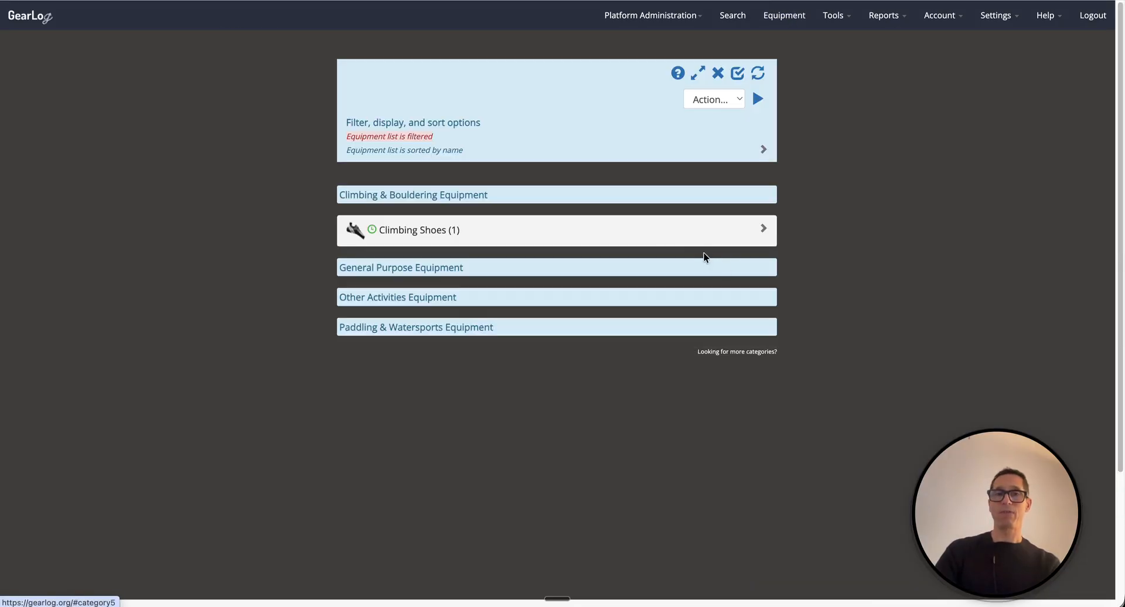
left_click(717, 73)
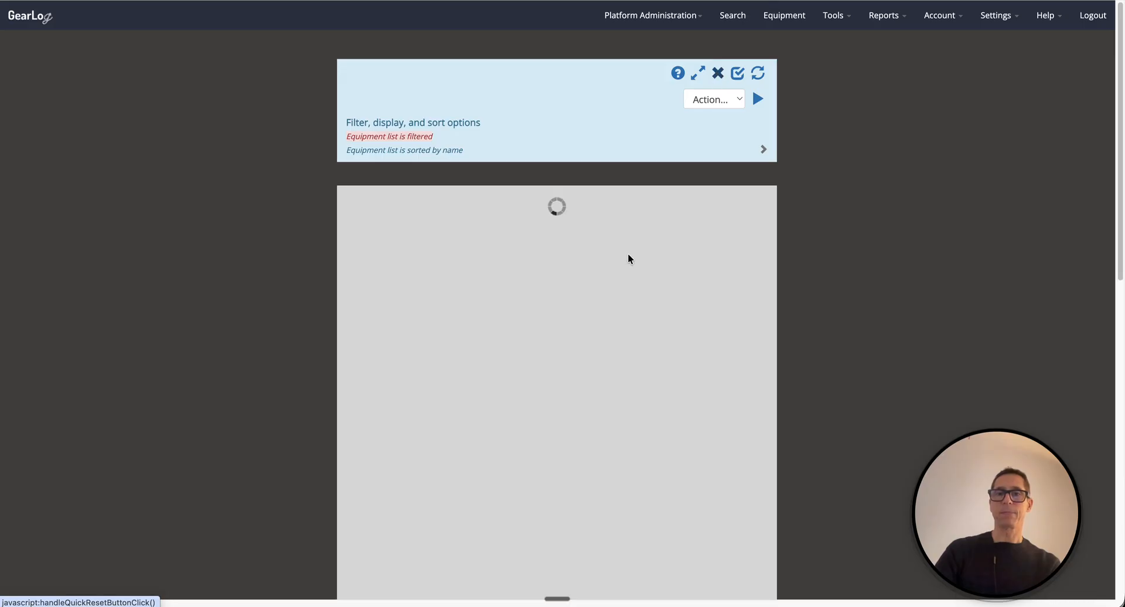
left_click(588, 234)
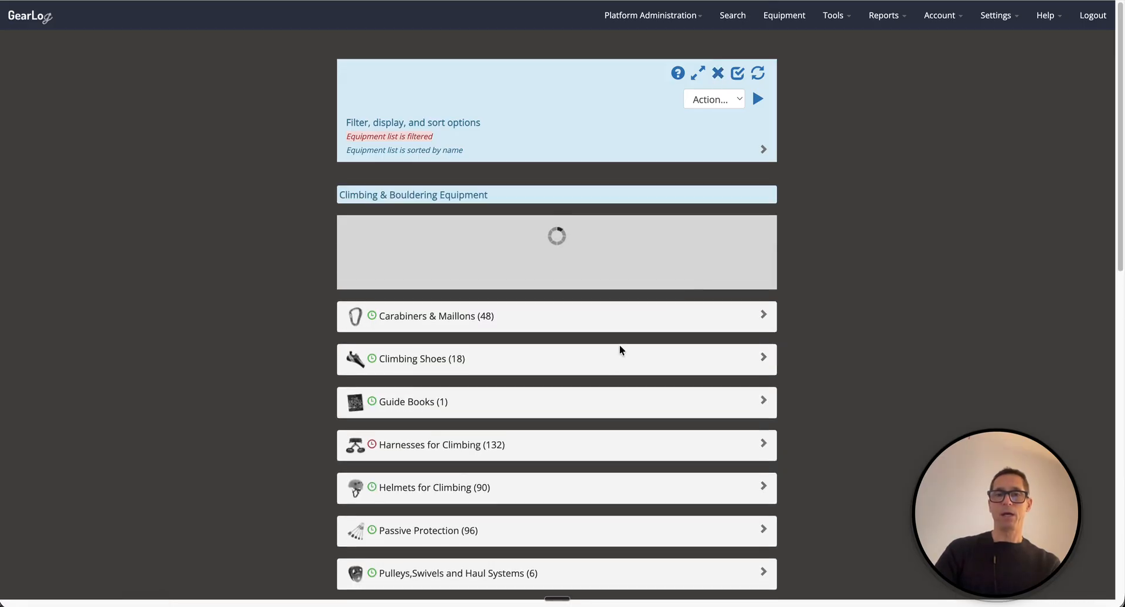
left_click(598, 310)
scroll(604, 319, "down", 3)
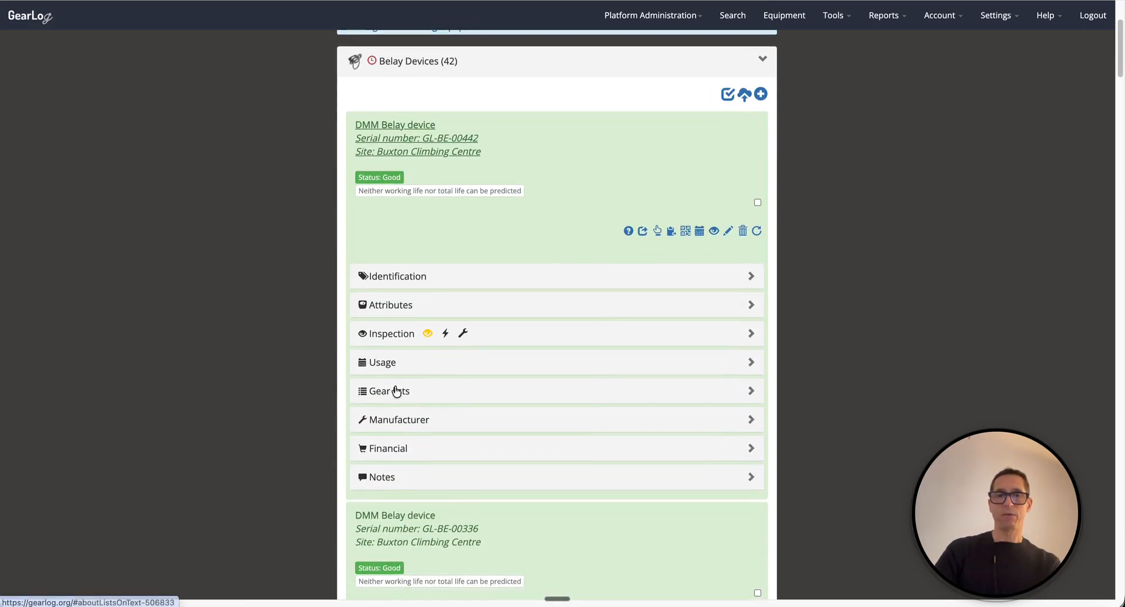
left_click(529, 391)
scroll(526, 388, "down", 2)
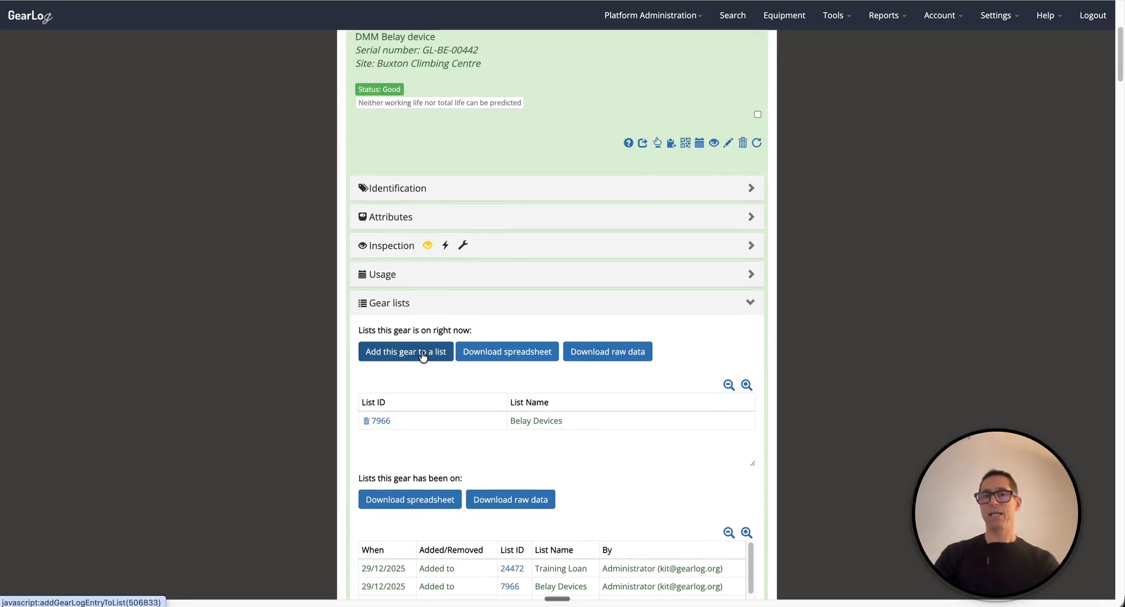
Return to the gear lists, reopen the Training List and review the gear added to it
left_click(833, 18)
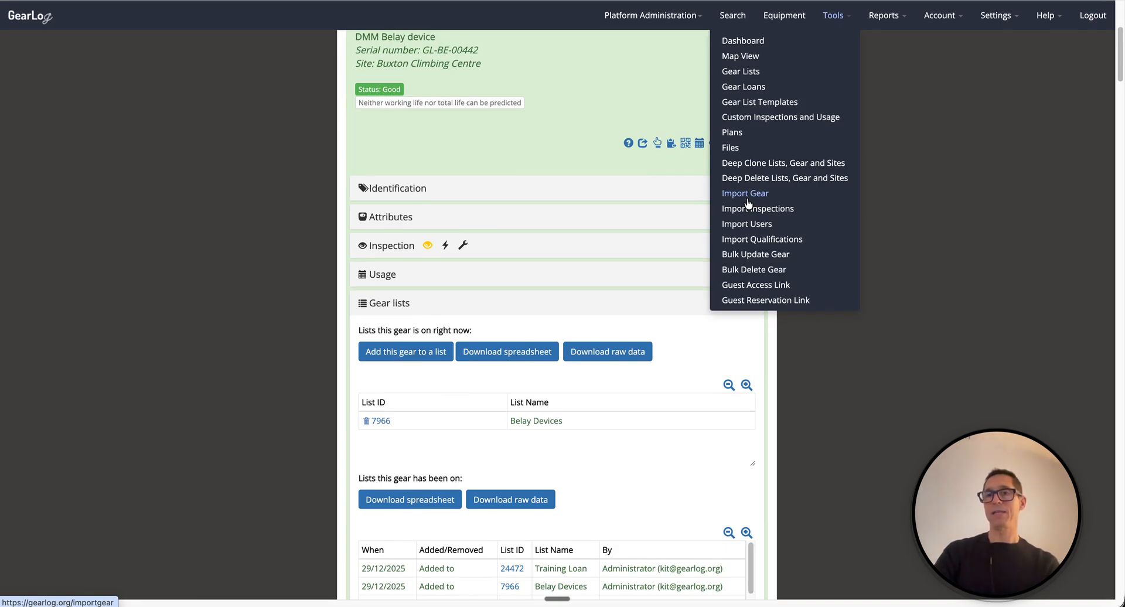
left_click(782, 74)
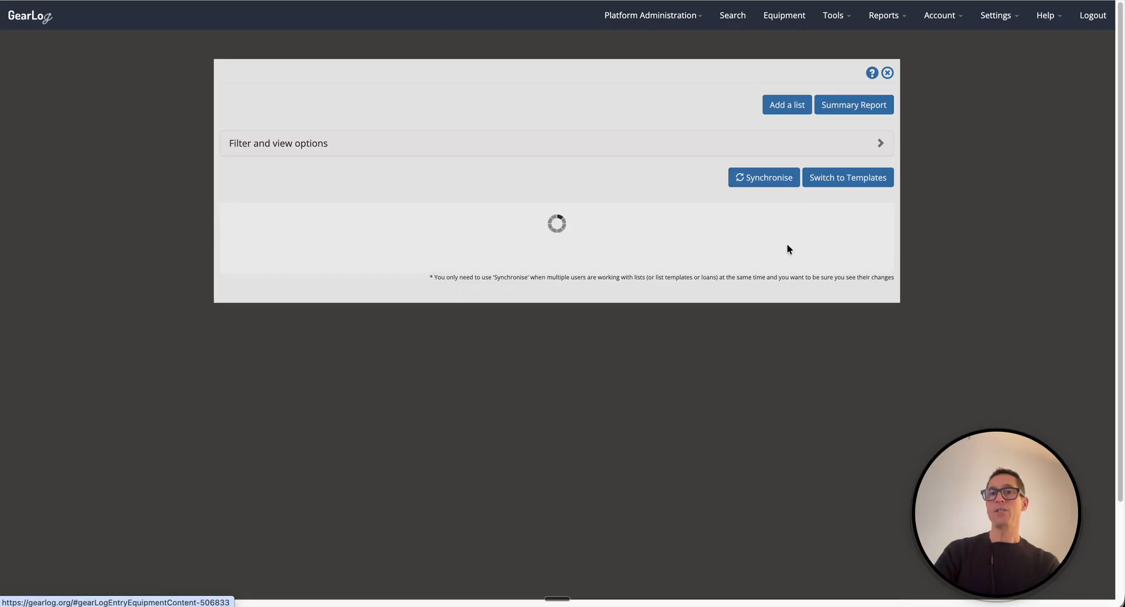
scroll(794, 268, "down", 4)
left_click(788, 358)
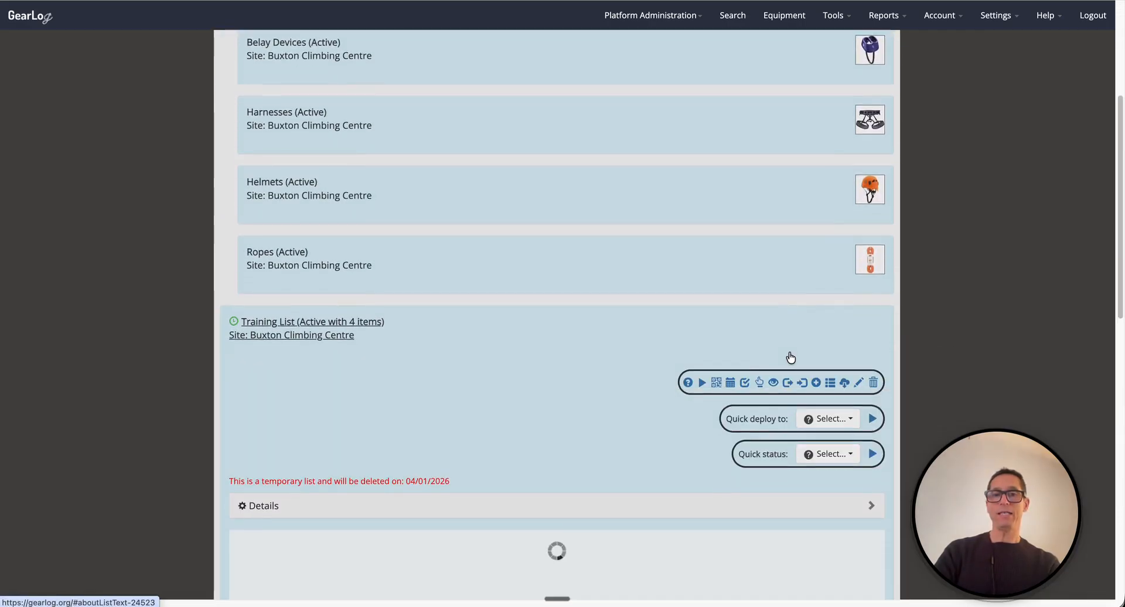
scroll(791, 369, "down", 3)
scroll(810, 346, "down", 4)
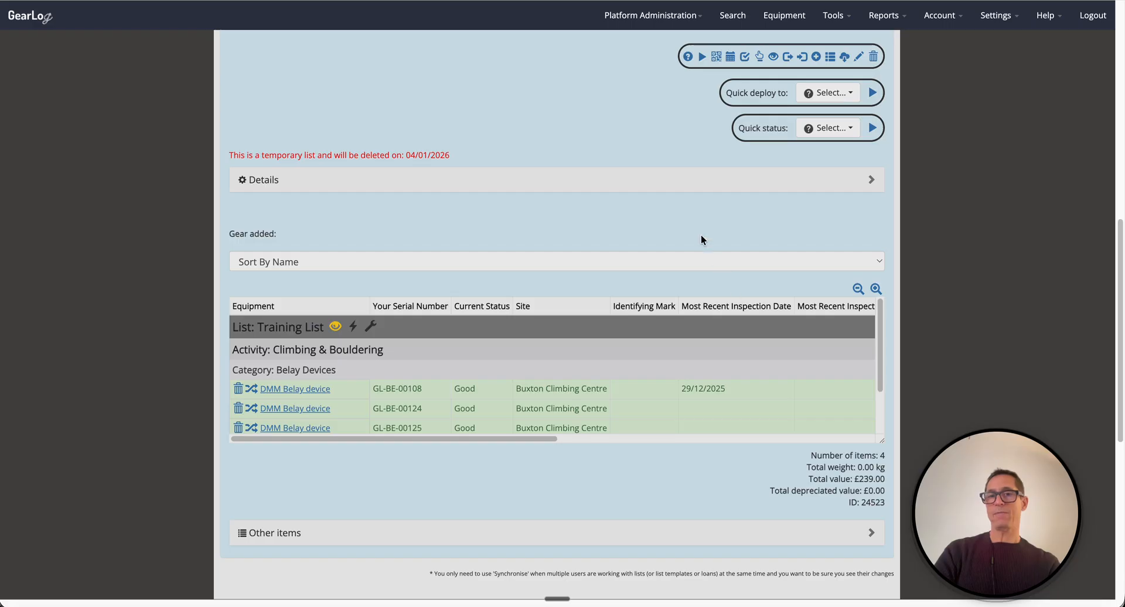
scroll(701, 239, "up", 1)
scroll(807, 416, "down", 2)
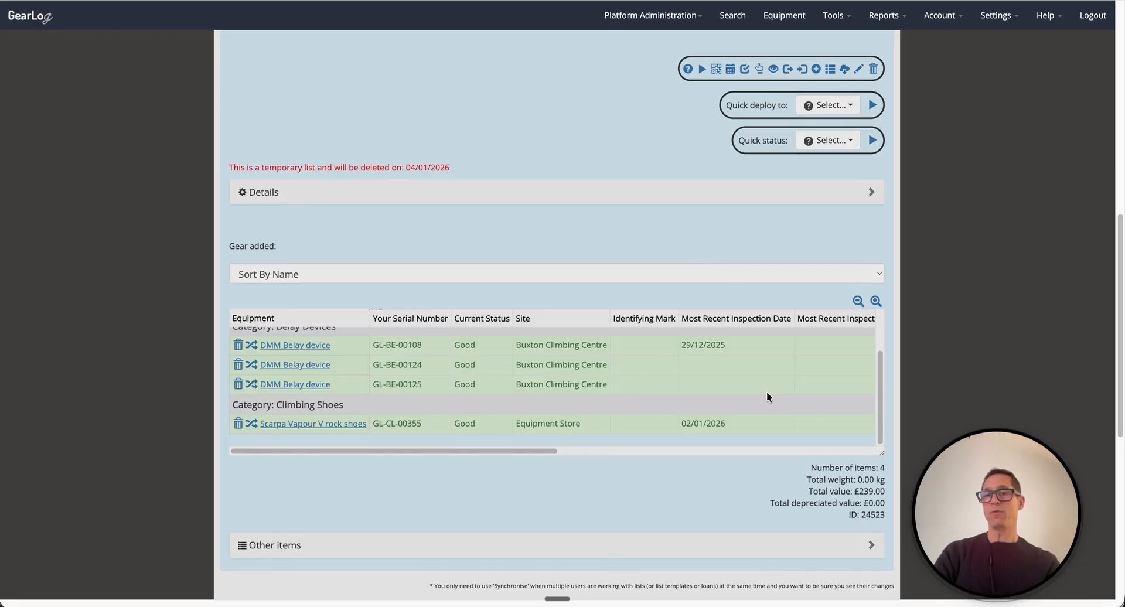
scroll(775, 381, "up", 2)
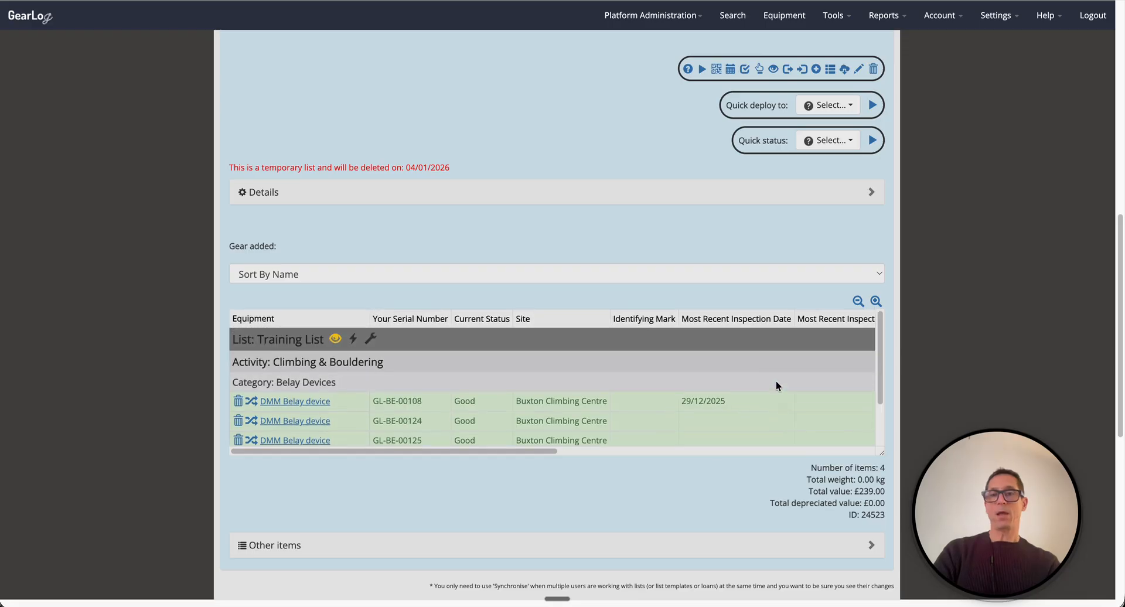
View the full record of belay device GL-BE-00108 from within the Training List, and close the gear view
left_click(300, 402)
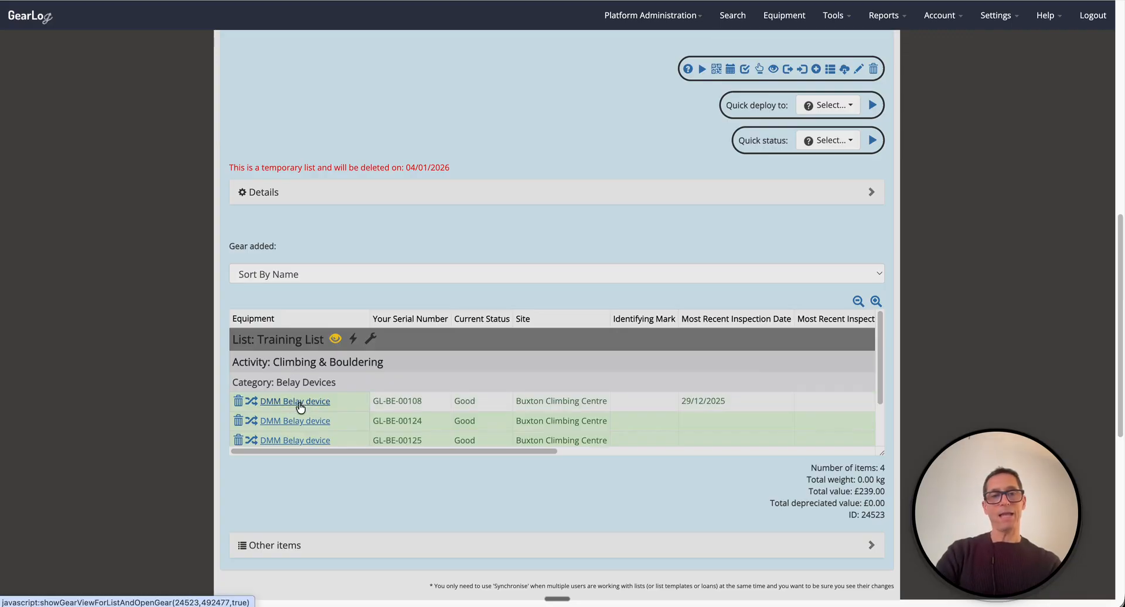
scroll(676, 515, "down", 5)
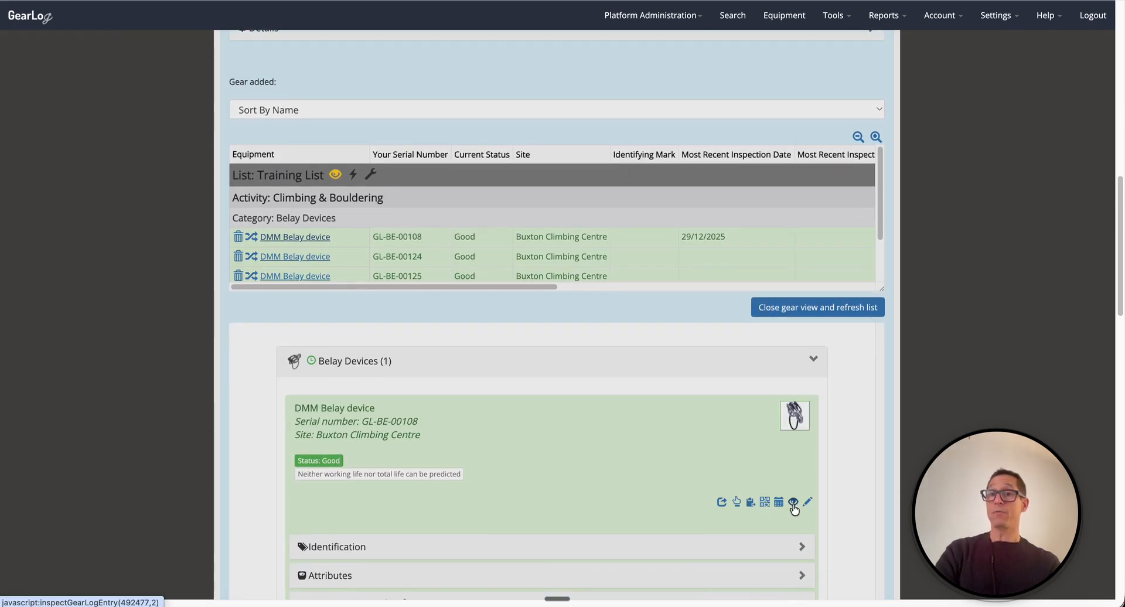
left_click(778, 308)
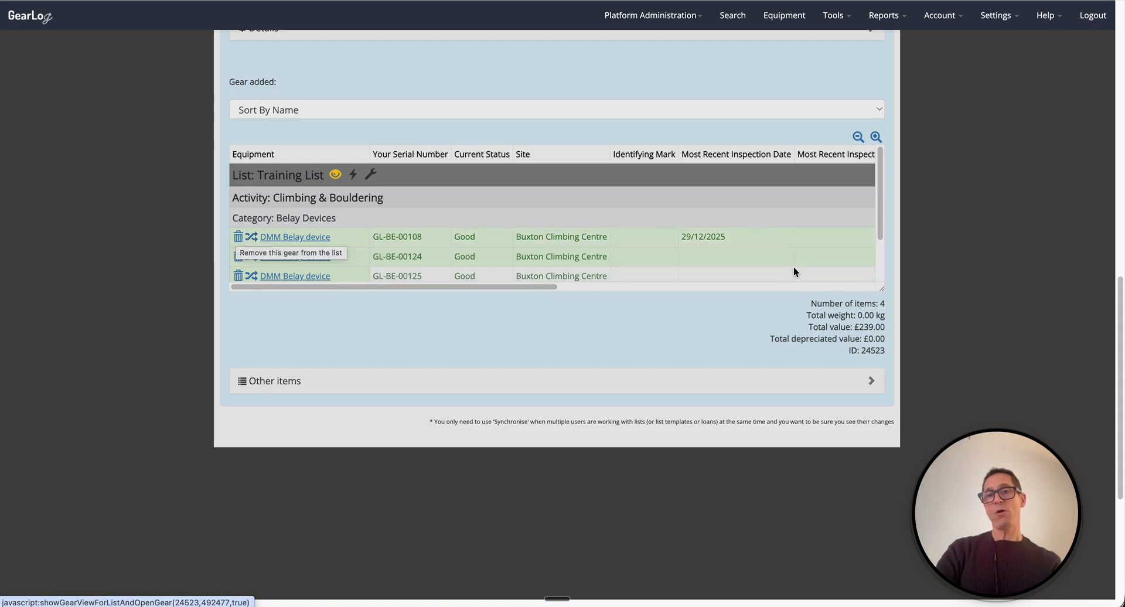
Remove belay device GL-BE-00108 from the Training List and enlarge the gear table to show the remaining items
left_click_drag(882, 288, 889, 357)
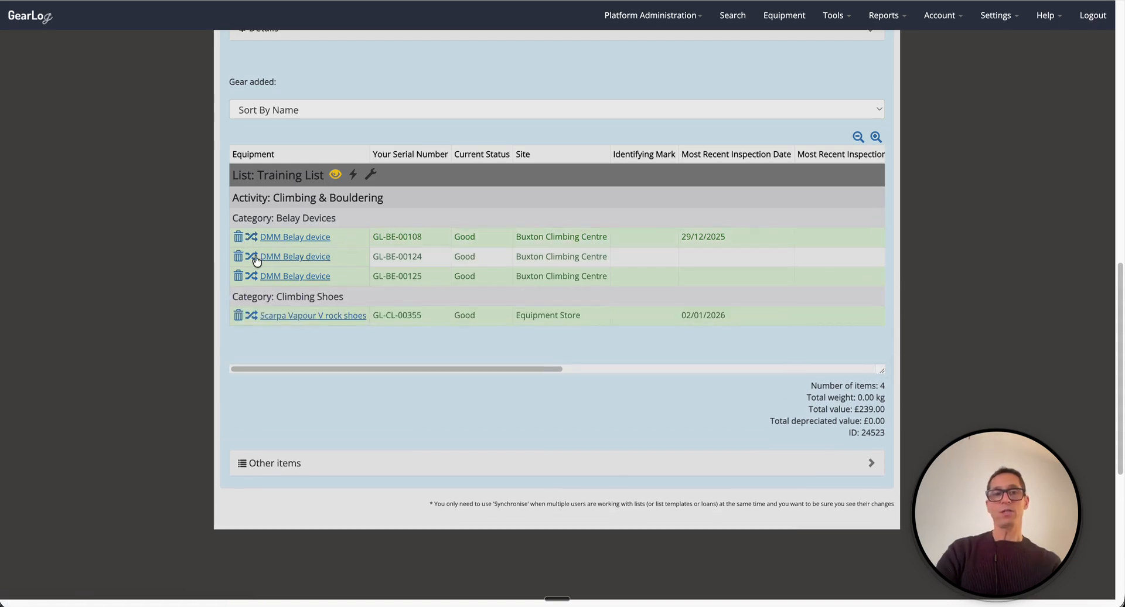
left_click(238, 237)
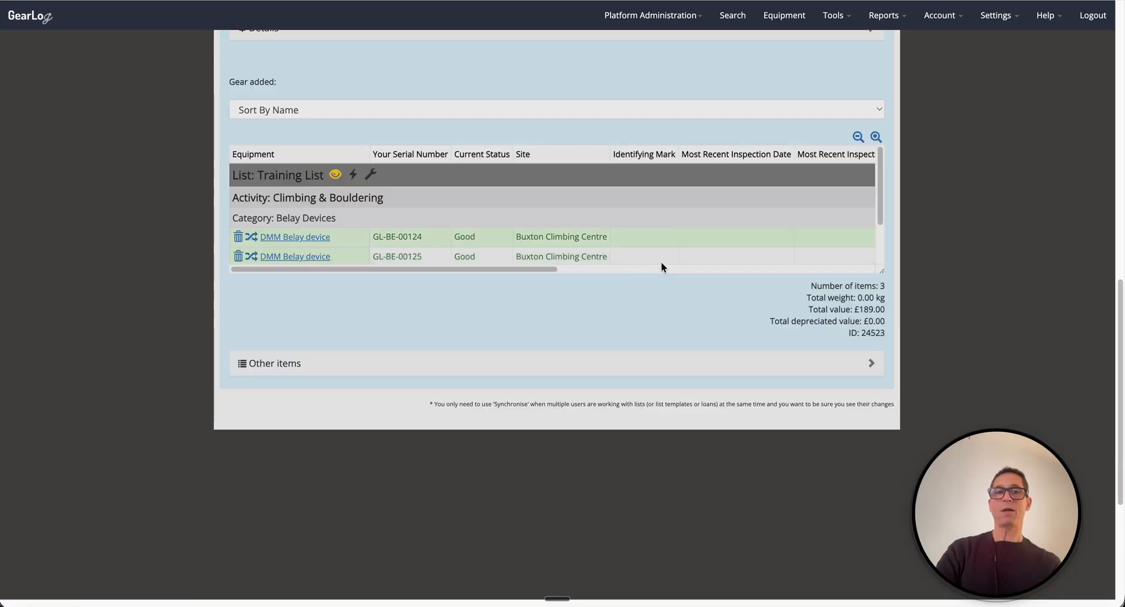
left_click_drag(881, 274, 880, 360)
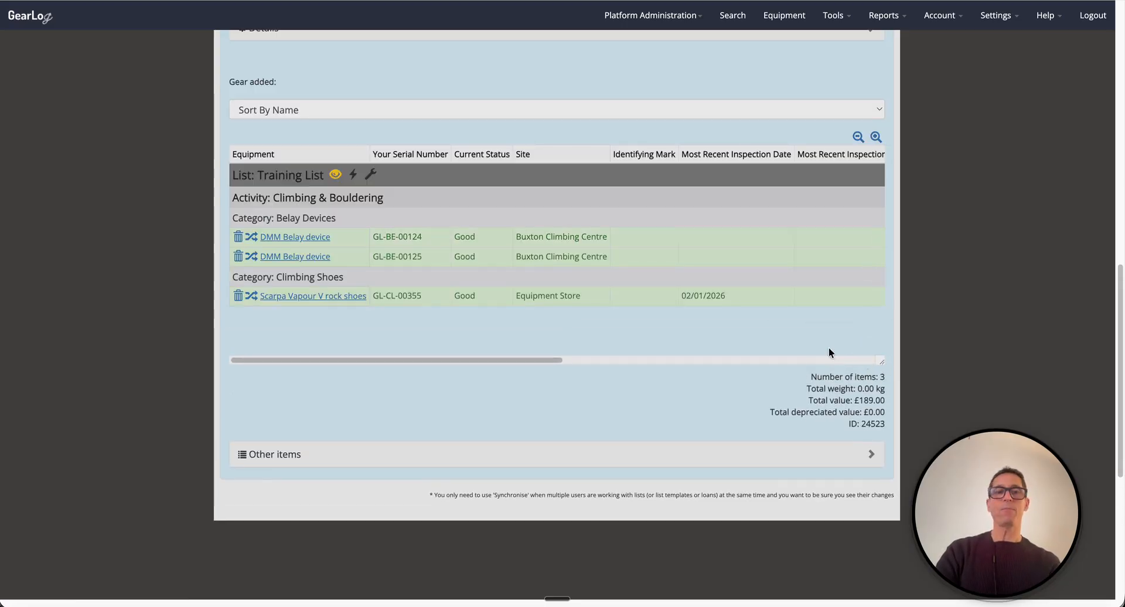
scroll(843, 320, "up", 2)
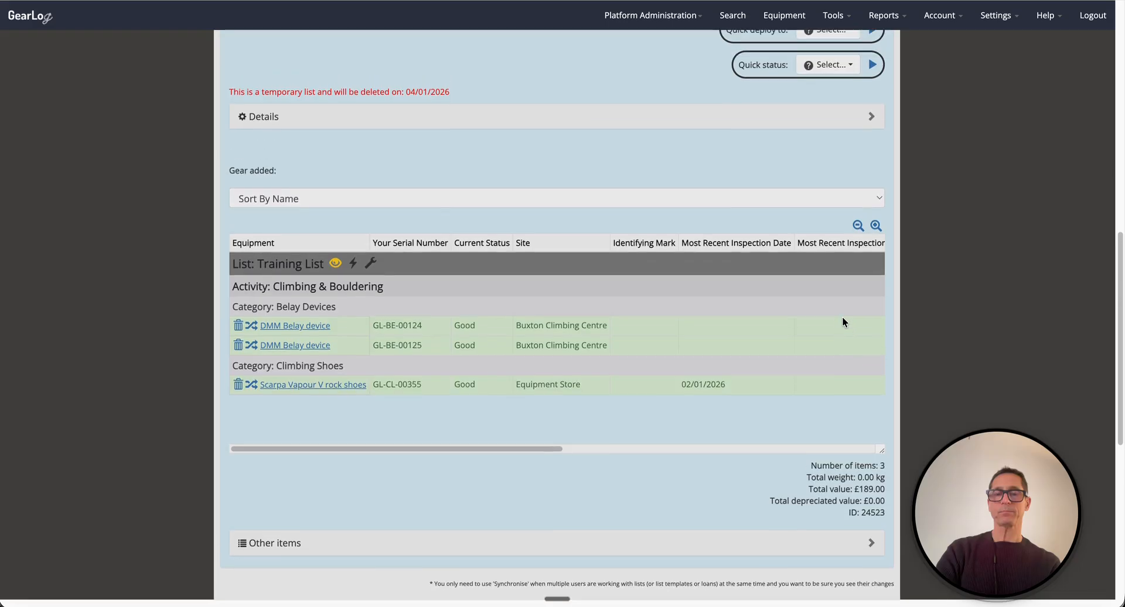
scroll(842, 318, "up", 3)
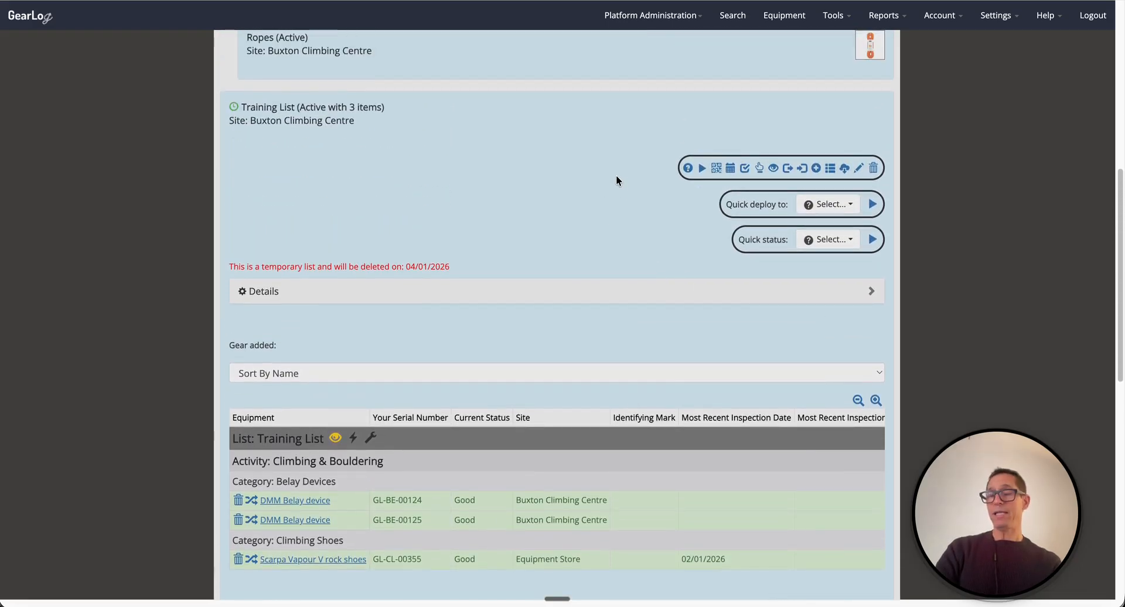
scroll(613, 170, "down", 2)
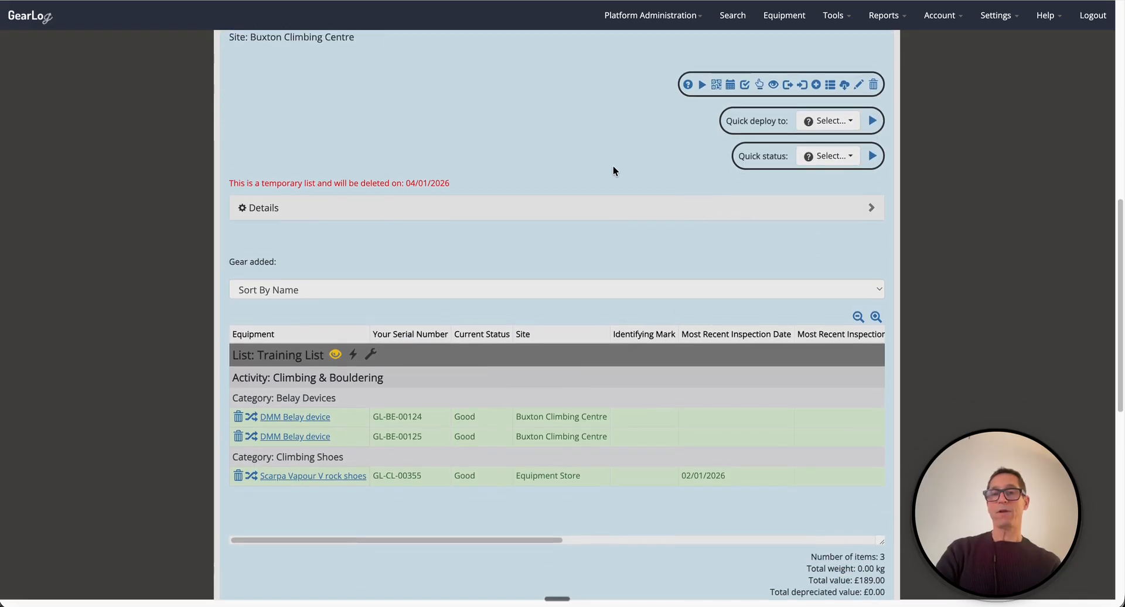
Review the Training List's remaining gear, view the list's editable settings, and close them without making changes
scroll(767, 392, "down", 1)
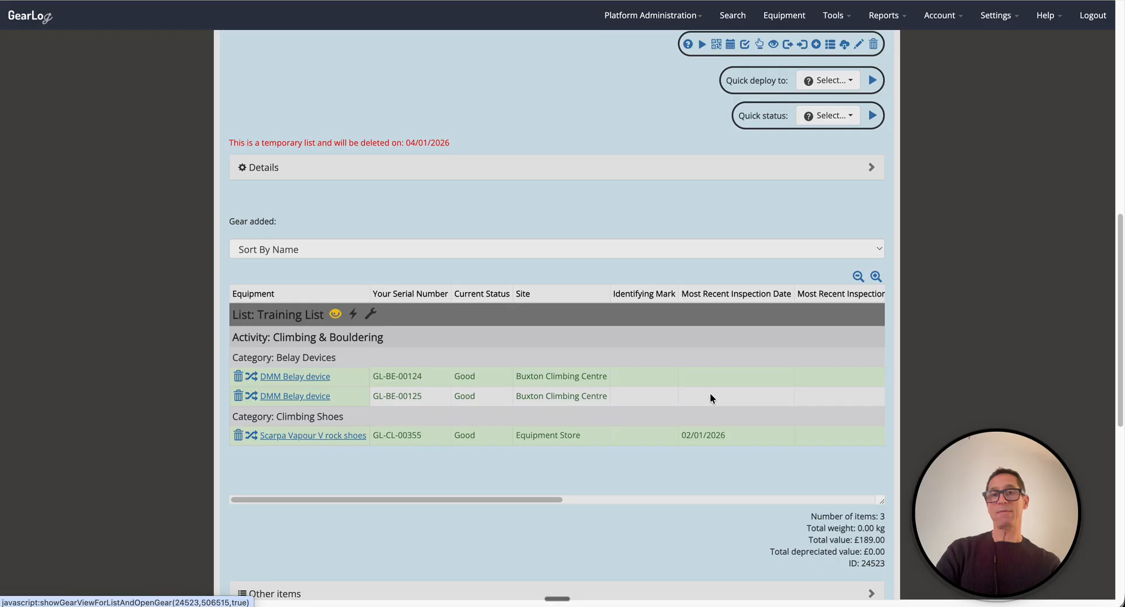
scroll(708, 395, "up", 3)
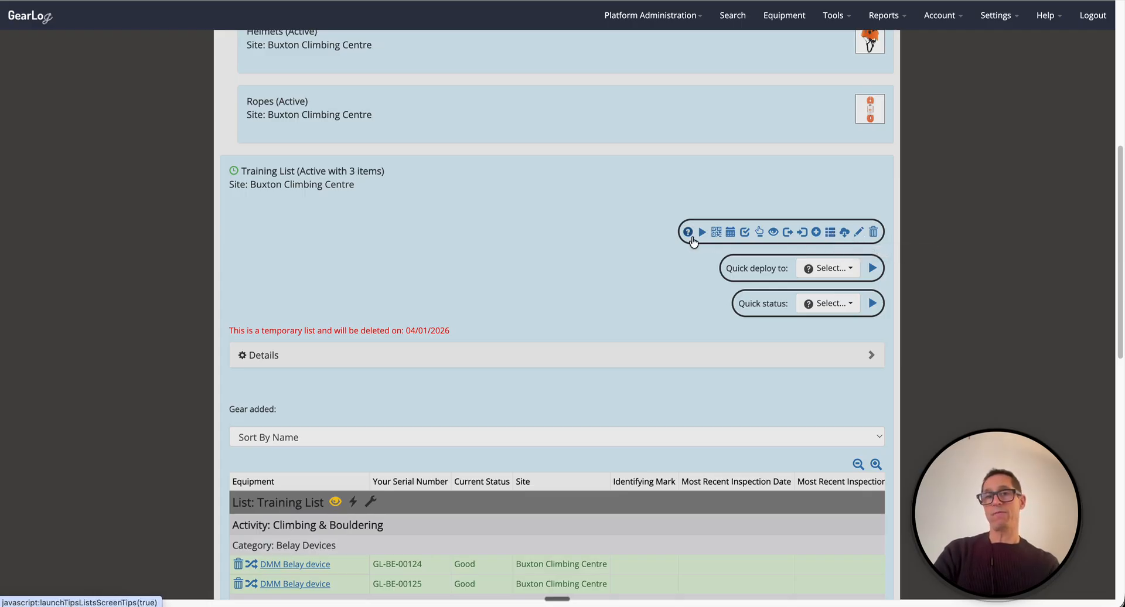
left_click(857, 234)
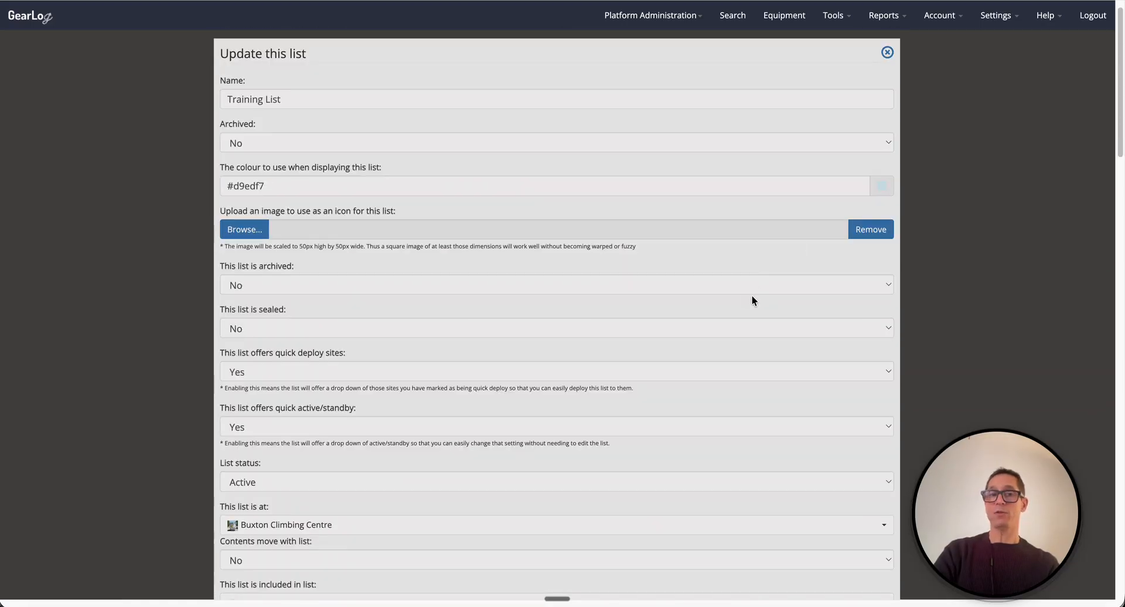
left_click(886, 54)
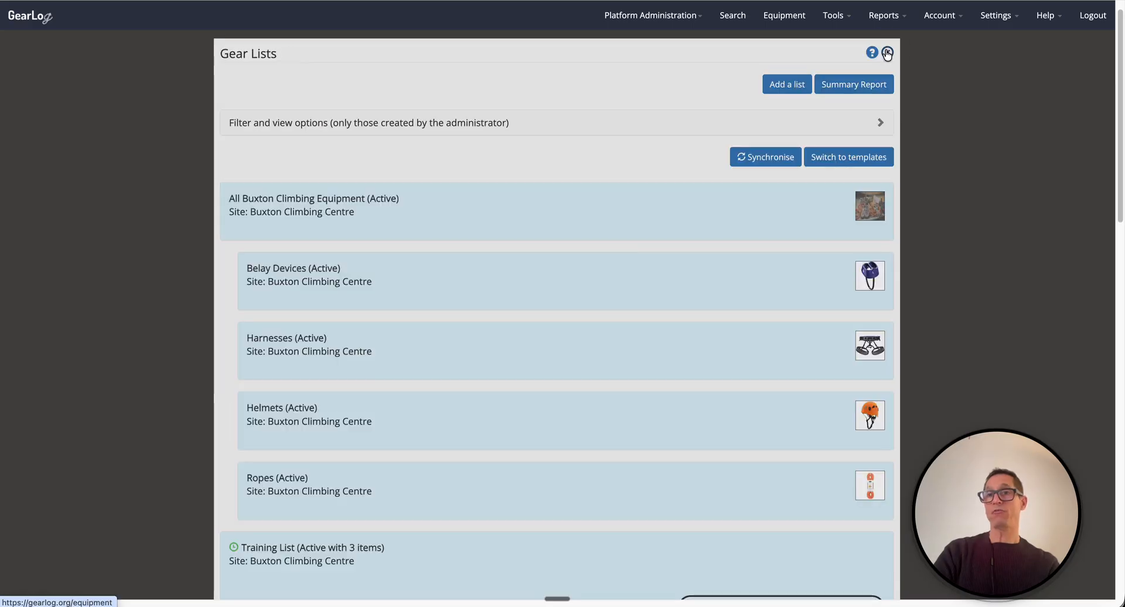
Remove gear GL-CL-00355 from the Training List by searching for its serial number, and enlarge the gear table
scroll(944, 241, "down", 6)
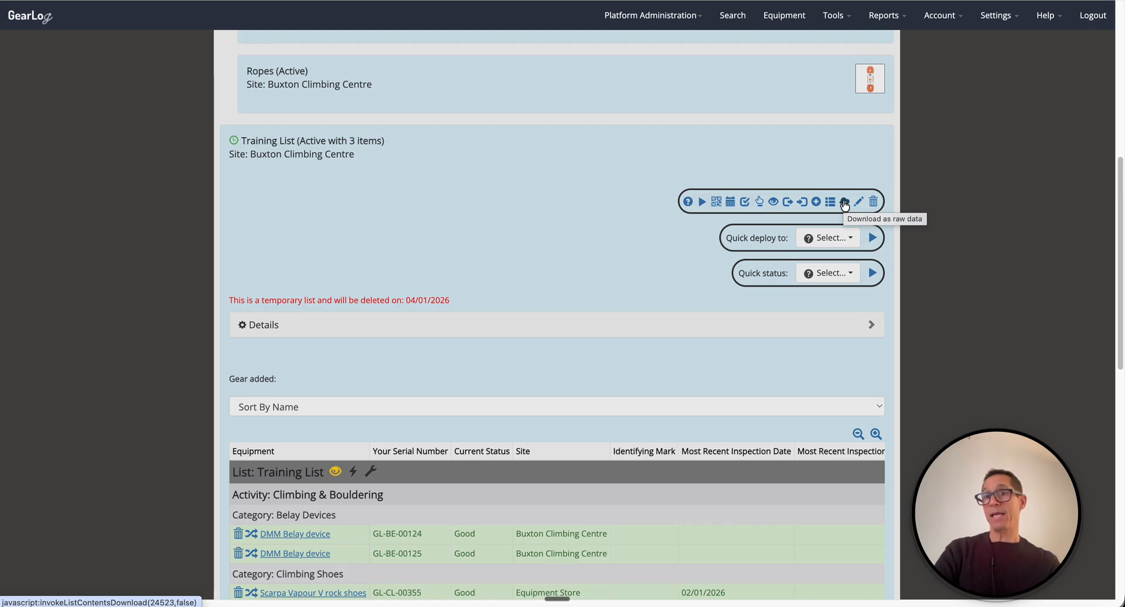
left_click(801, 202)
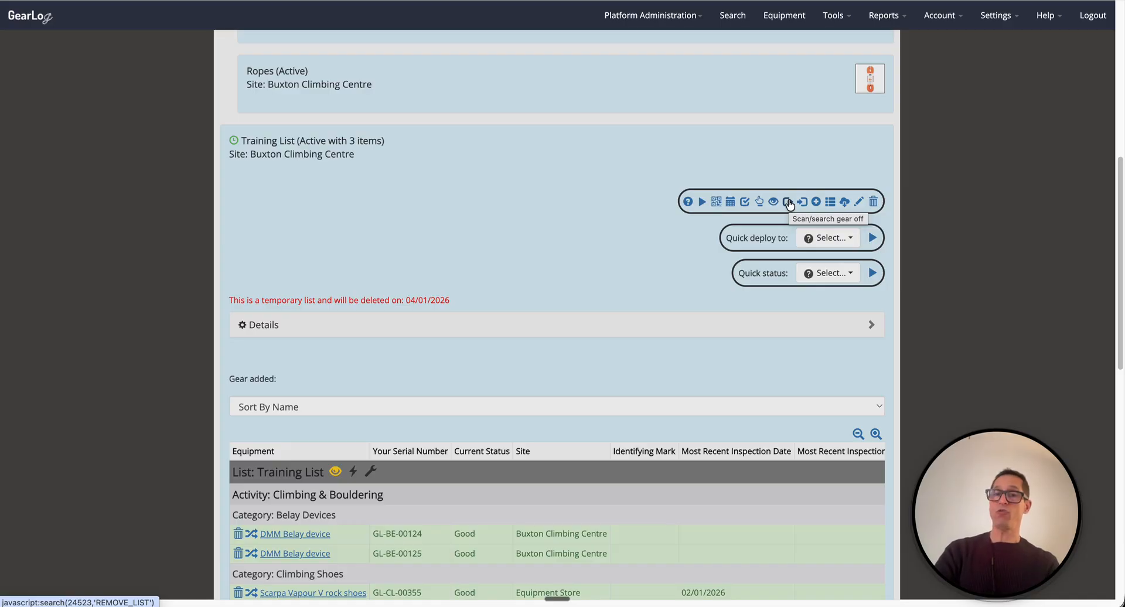
left_click(787, 201)
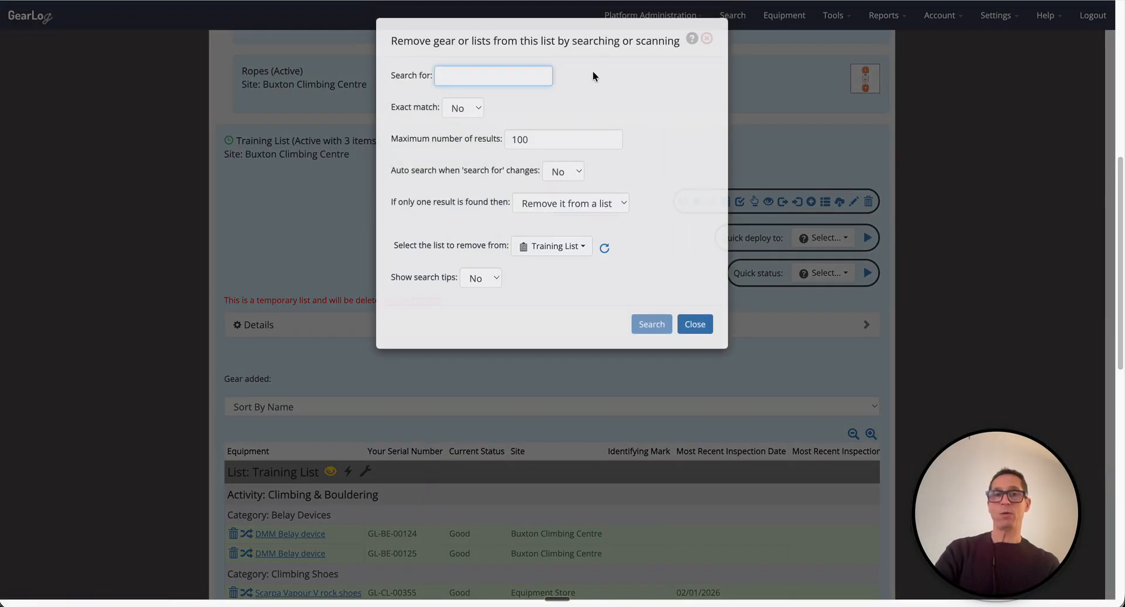
type("GL-CL-00355")
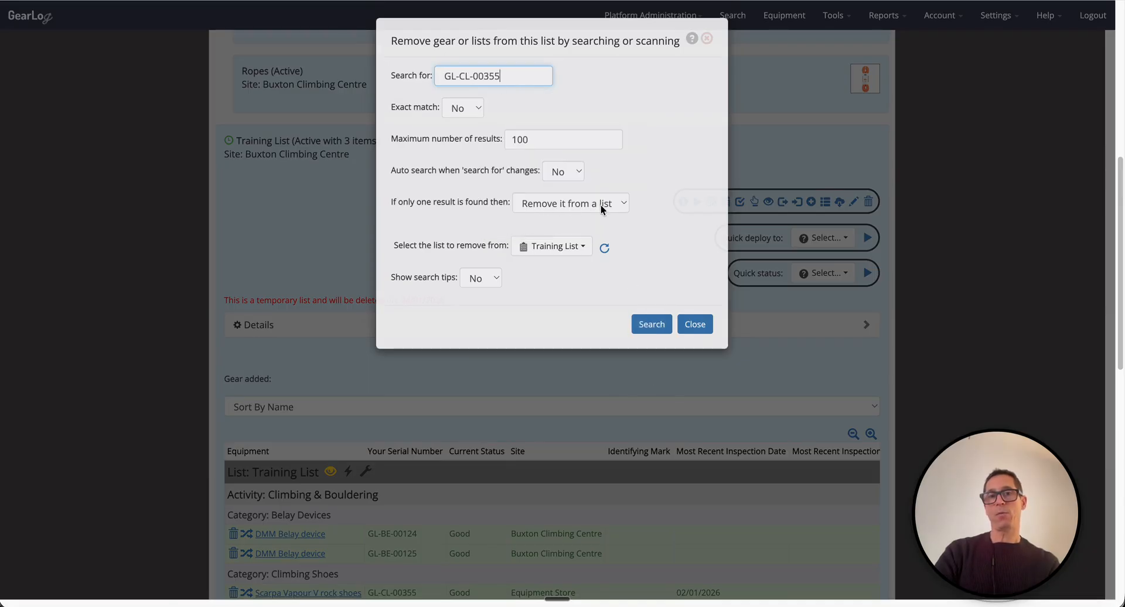
left_click(649, 323)
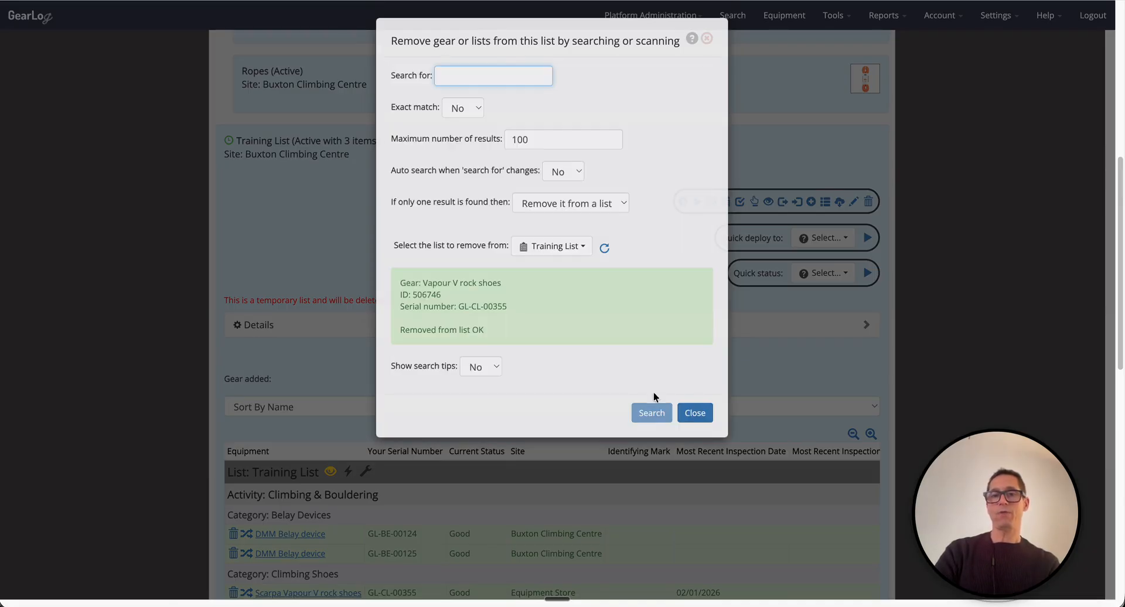
left_click(695, 415)
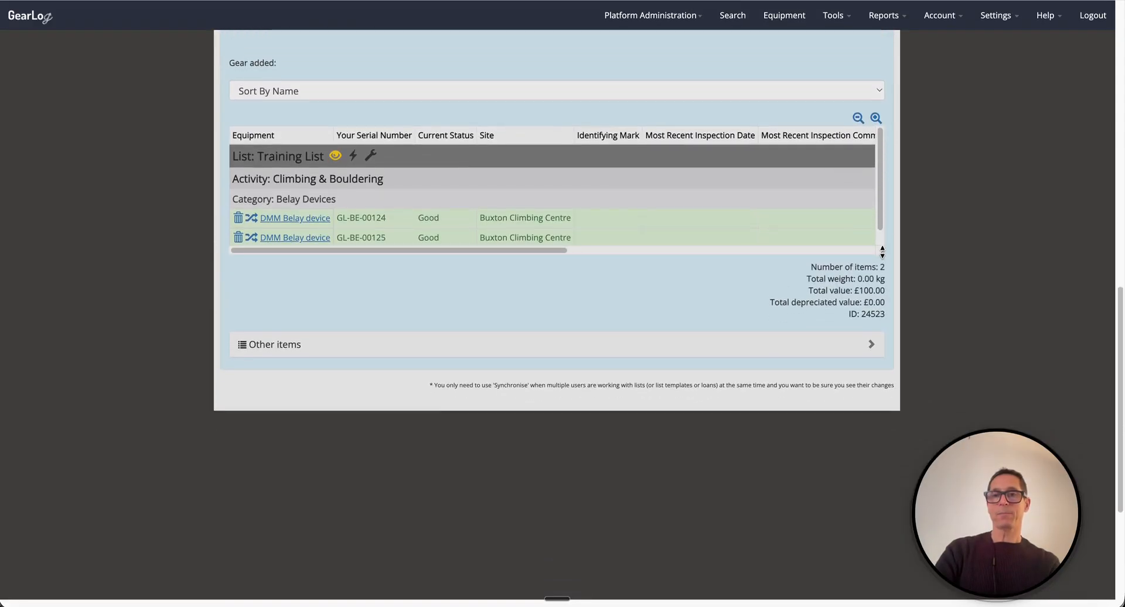
left_click_drag(881, 251, 876, 344)
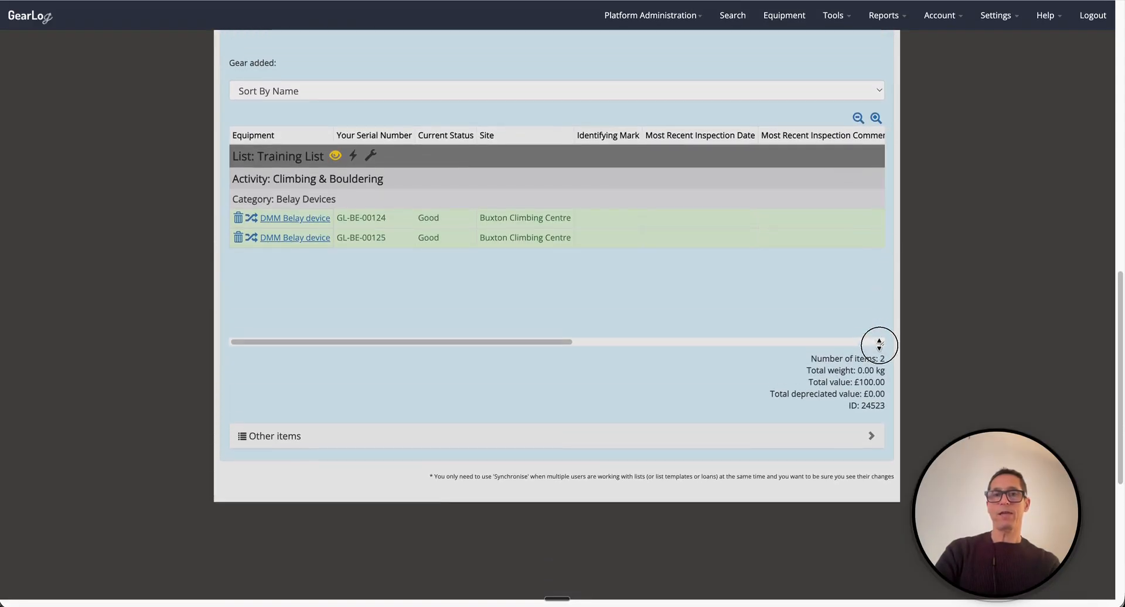
Bulk reserve all gear on the Training List for another user from 02/01/2026 to 09/01/2026 and record the reservation
scroll(701, 301, "up", 4)
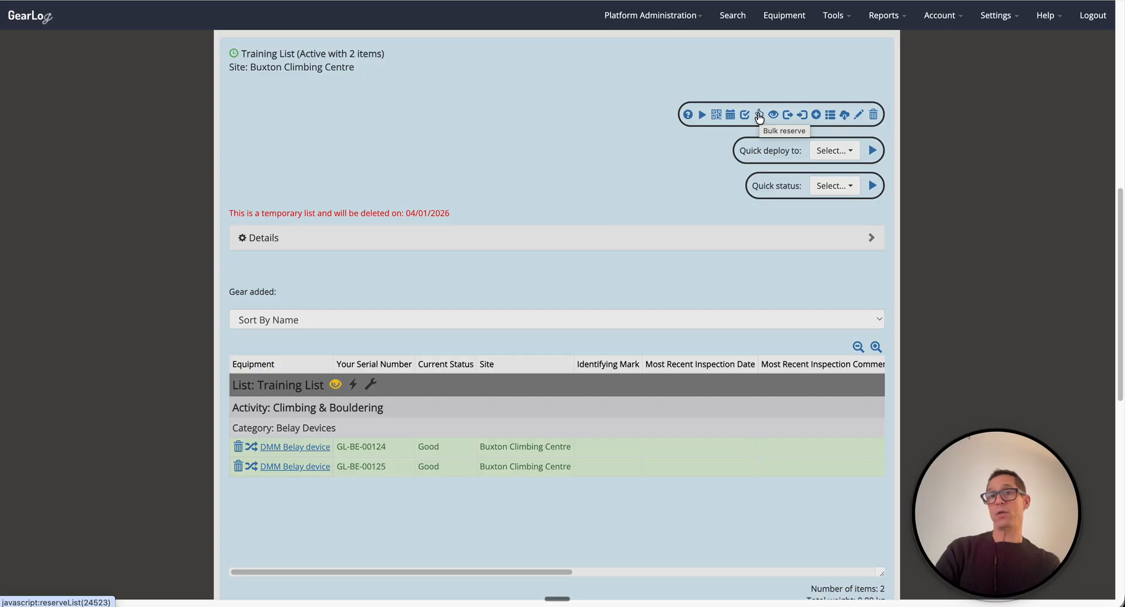
left_click(758, 115)
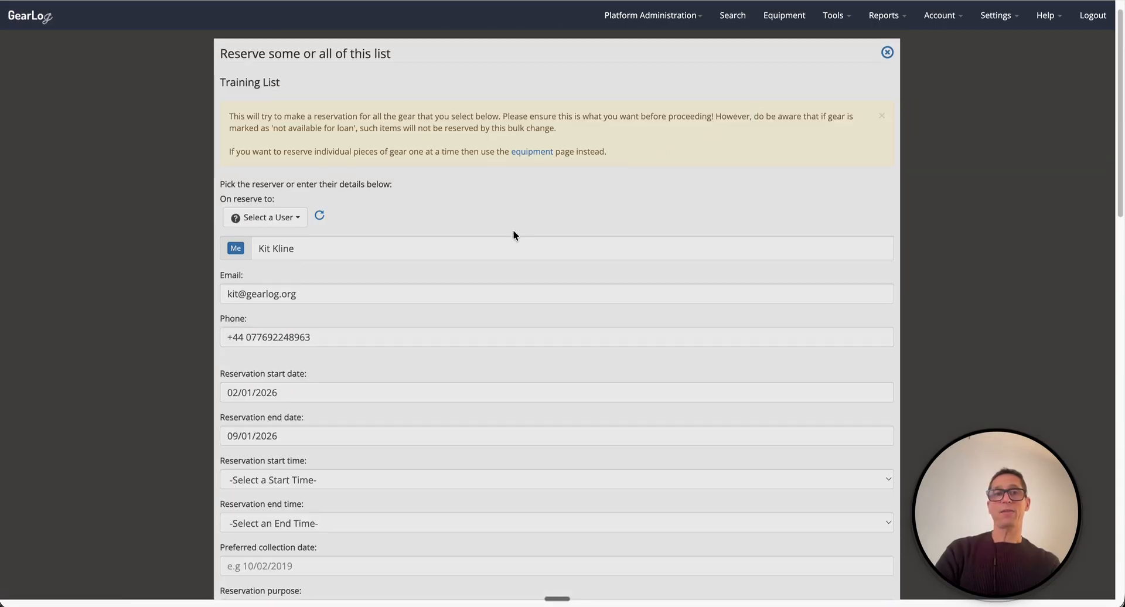
left_click(258, 217)
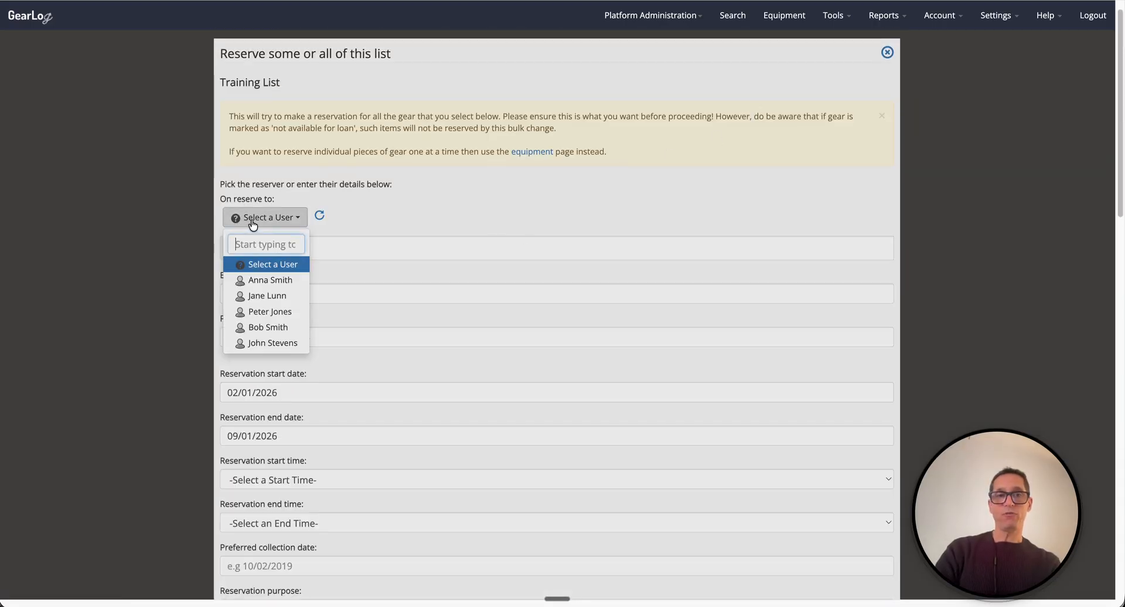
left_click(275, 325)
scroll(540, 279, "down", 5)
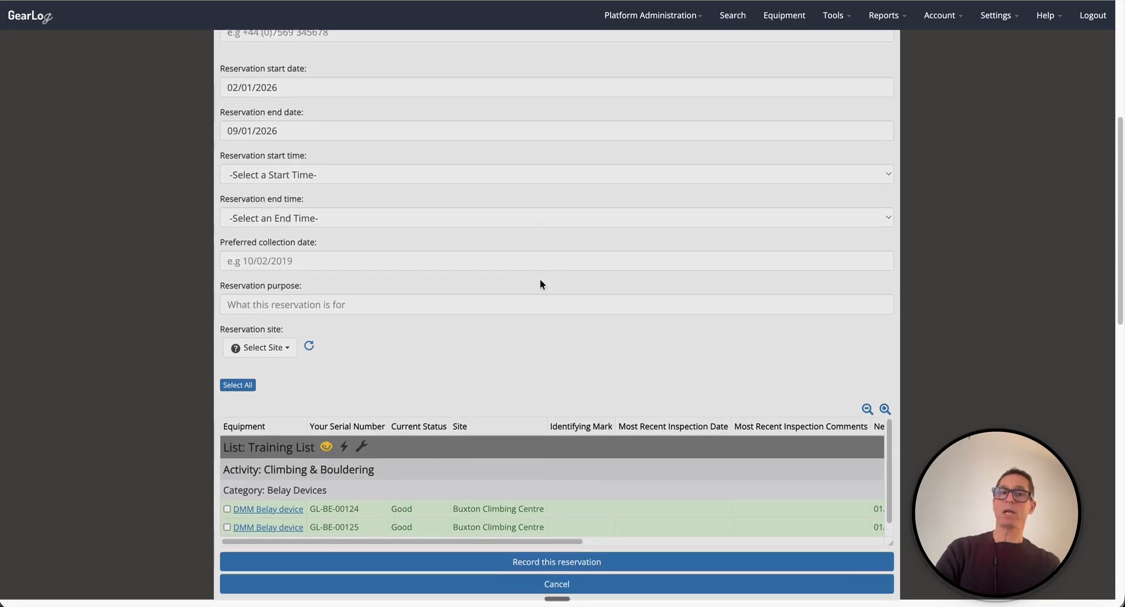
left_click(238, 381)
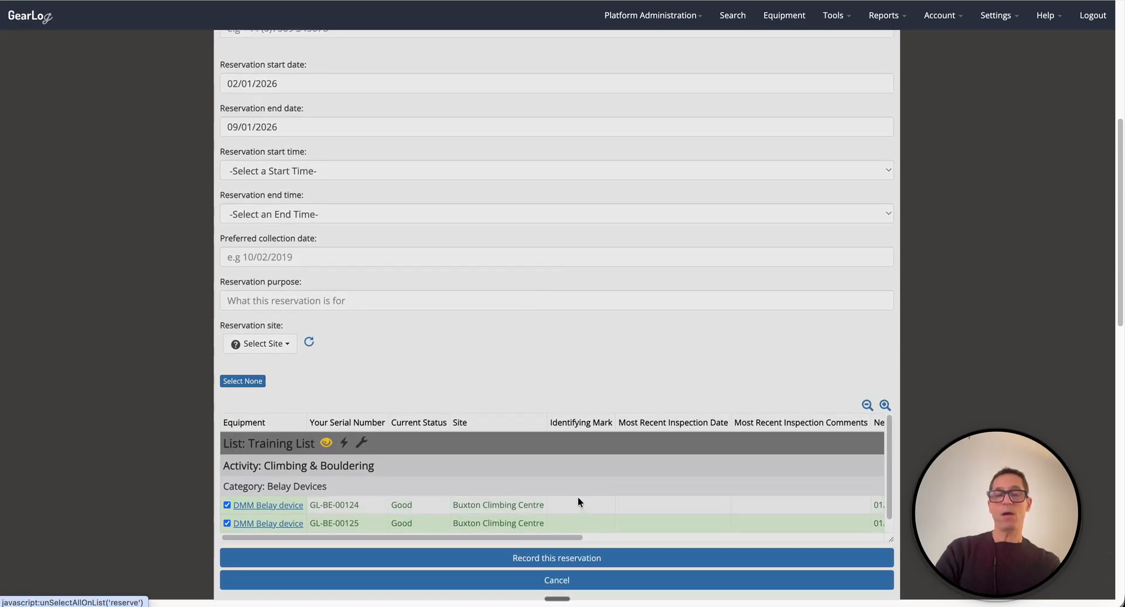
left_click(557, 557)
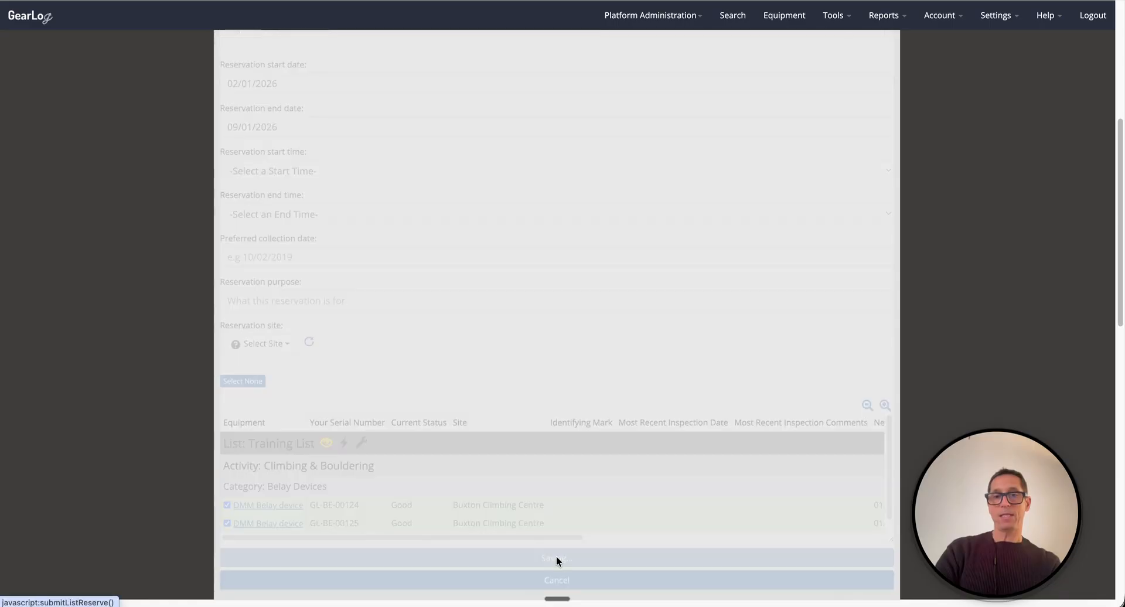
Record usage "Training day" on 02/01/2026 for all Training List gear, with yourself as both the person using and recording it
scroll(688, 287, "up", 1)
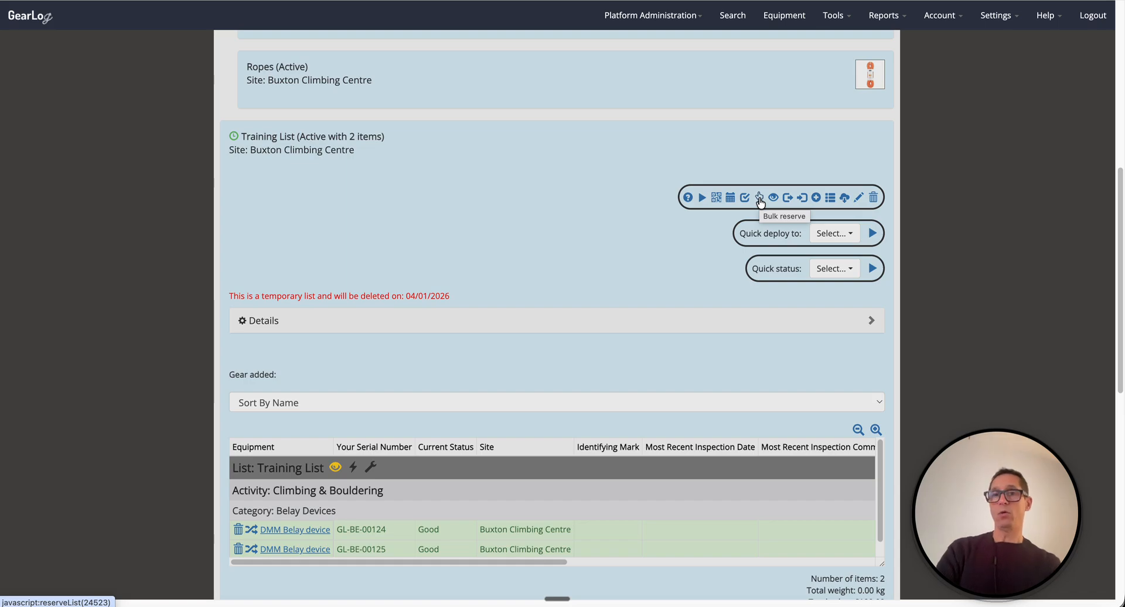
left_click(729, 199)
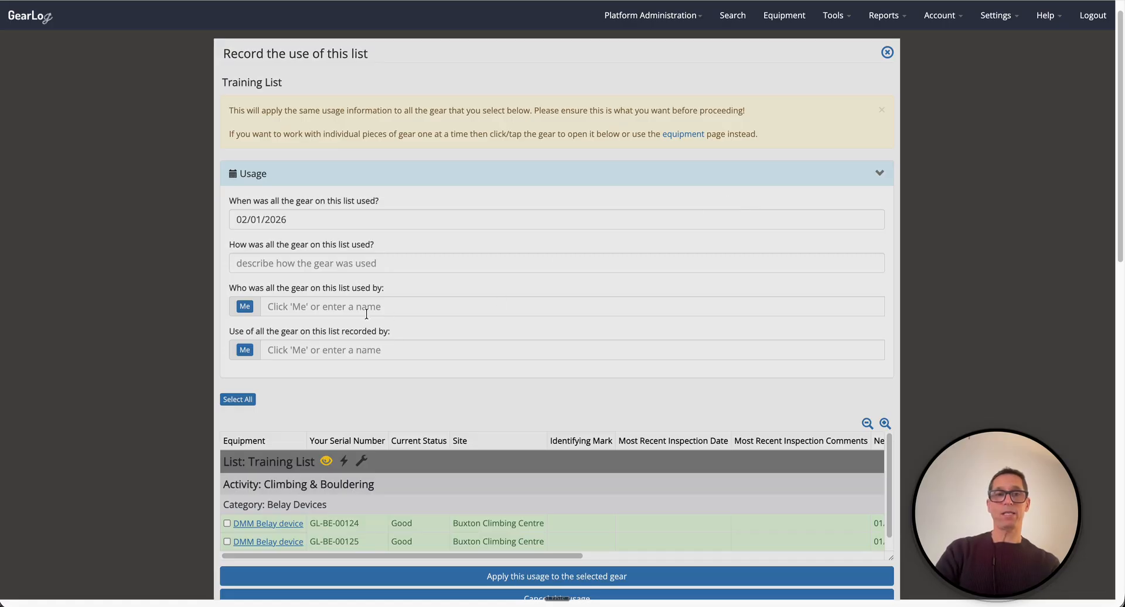
left_click(244, 306)
left_click(245, 350)
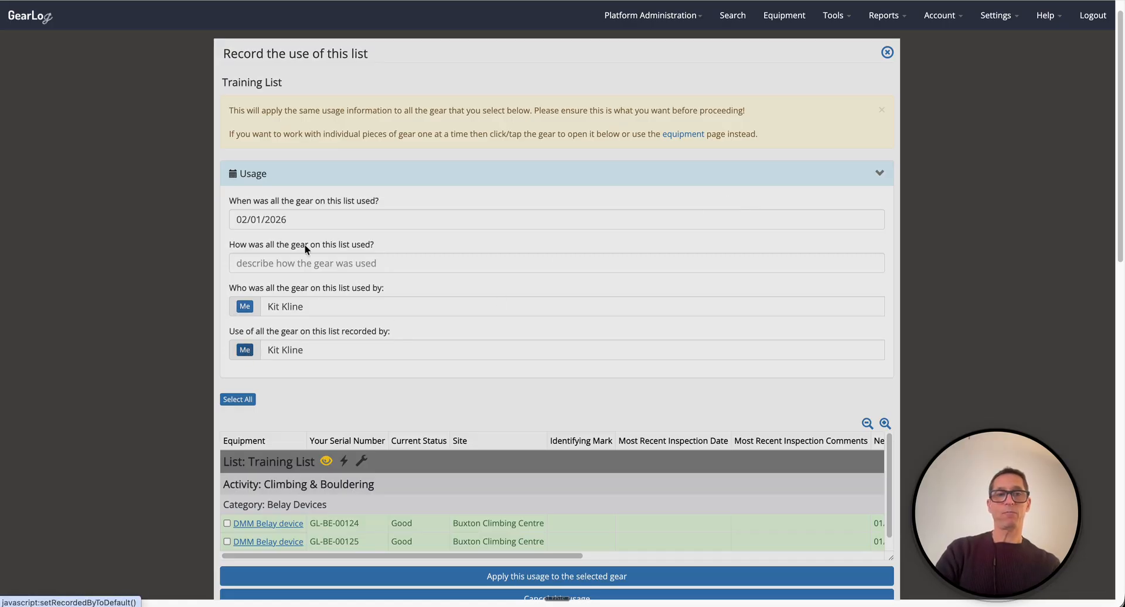
left_click(281, 262)
type("Train")
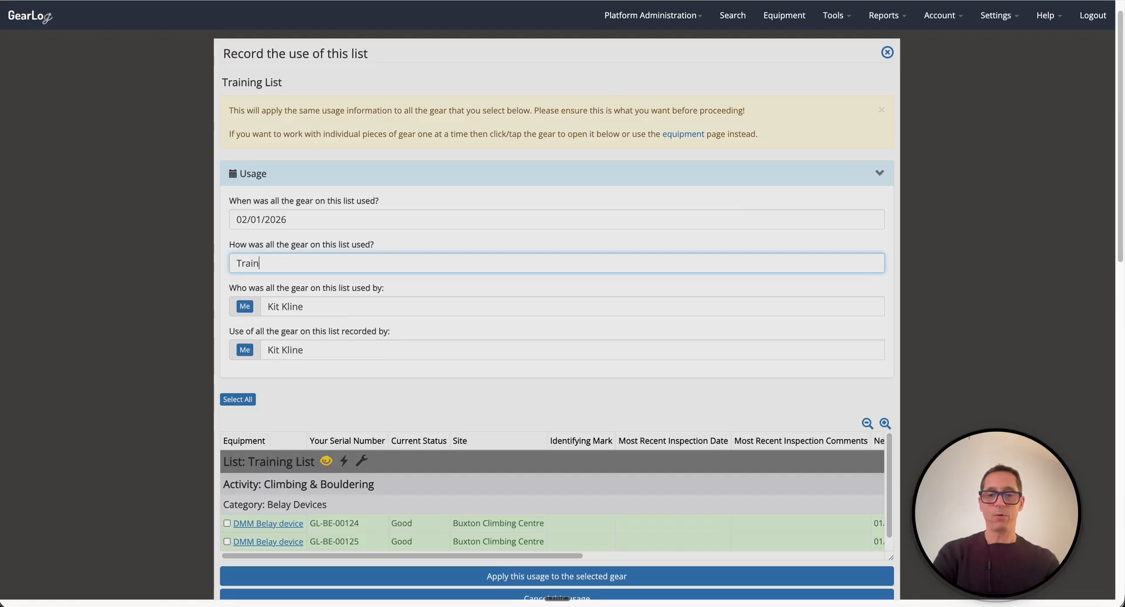
type("ing day")
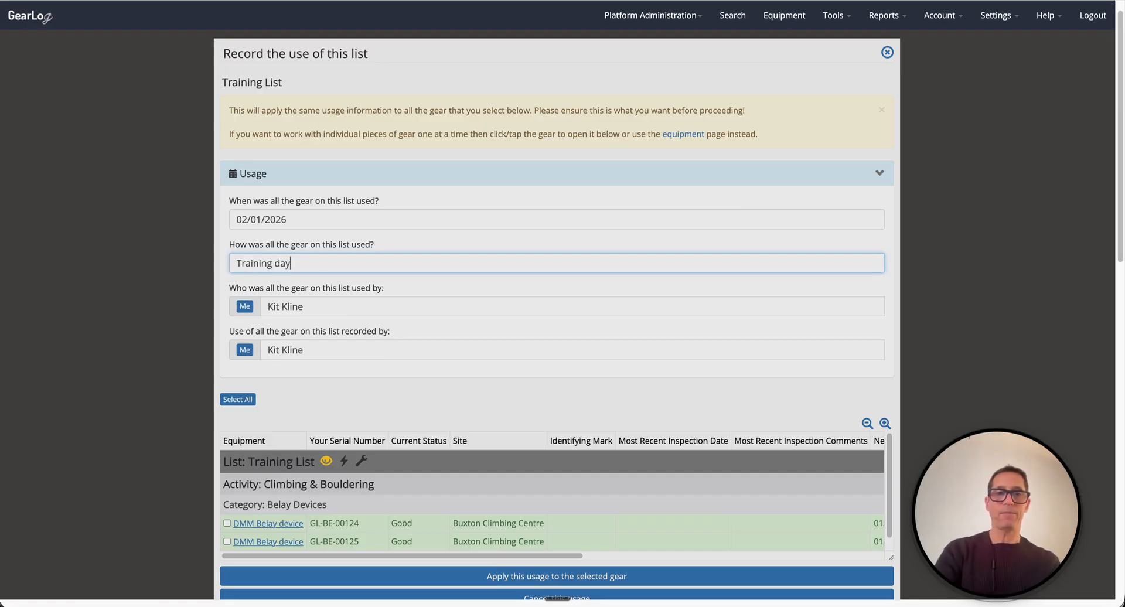
left_click(237, 399)
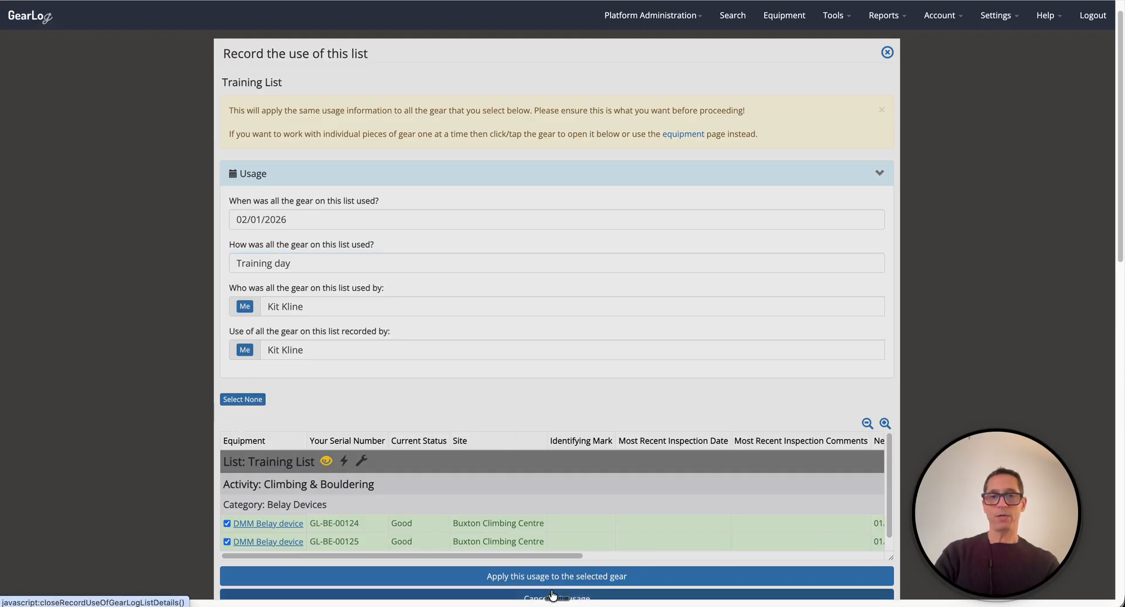
left_click(537, 582)
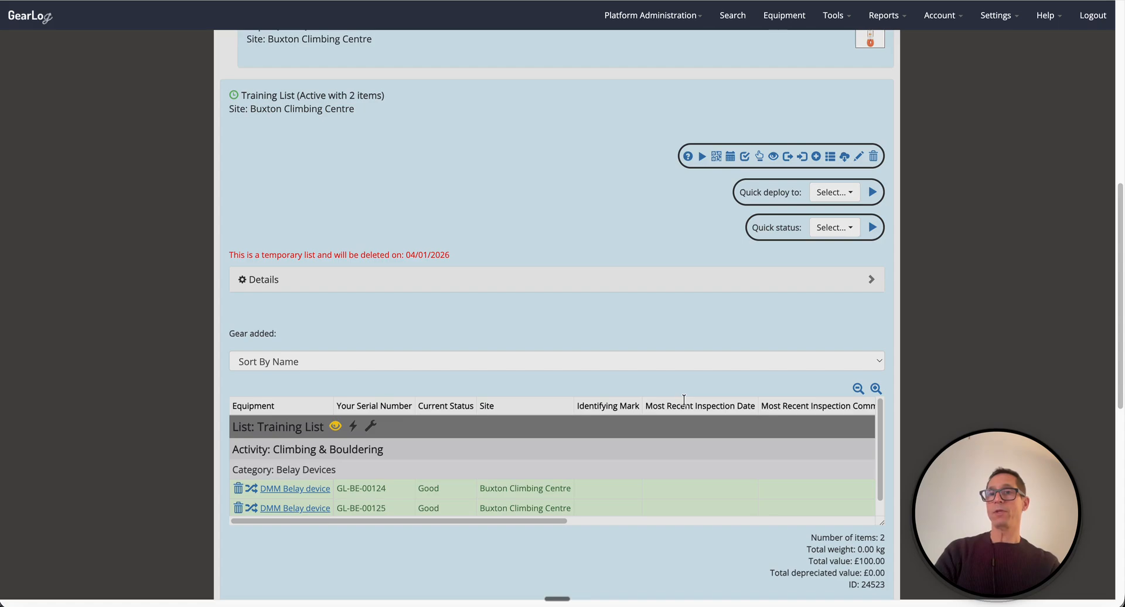
Check the Training List's QR code label options, view the list's gear on the equipment page, and return to the gear lists
scroll(681, 406, "up", 1)
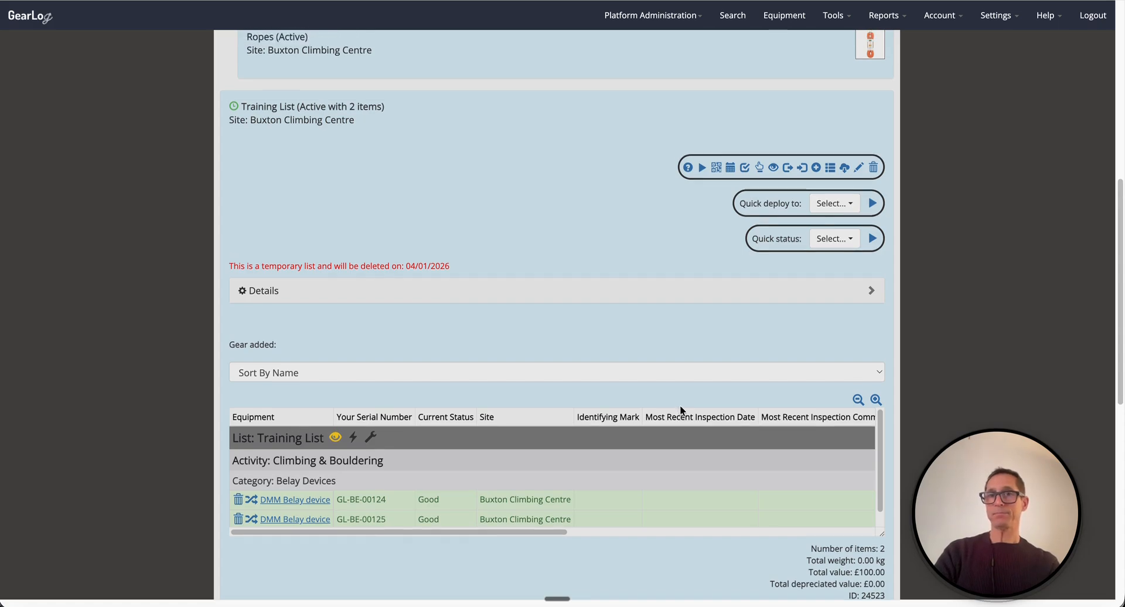
left_click(716, 169)
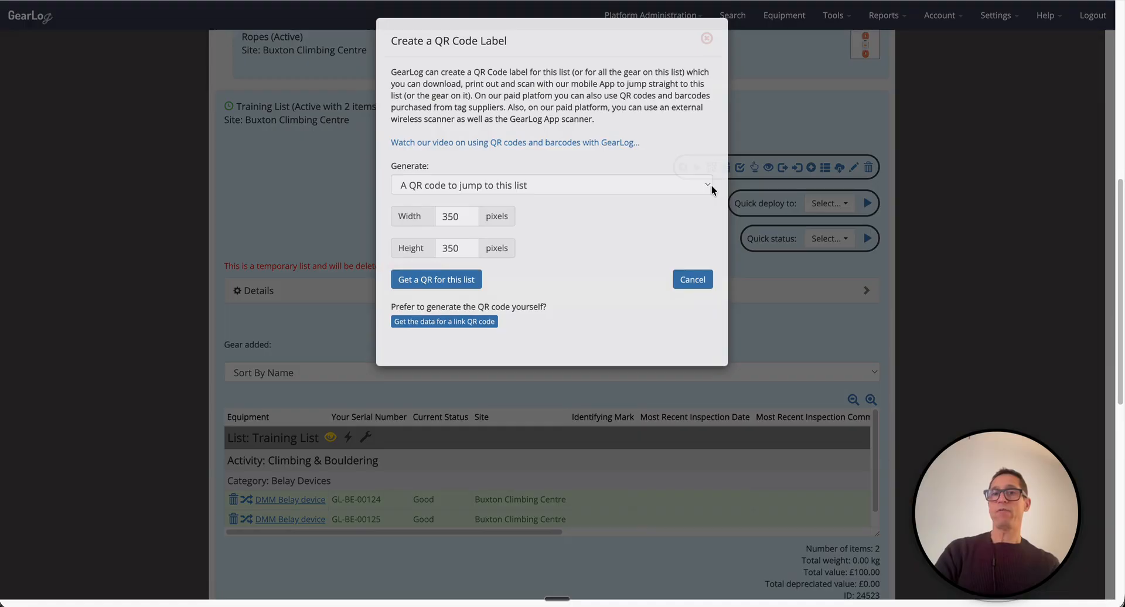
left_click(694, 281)
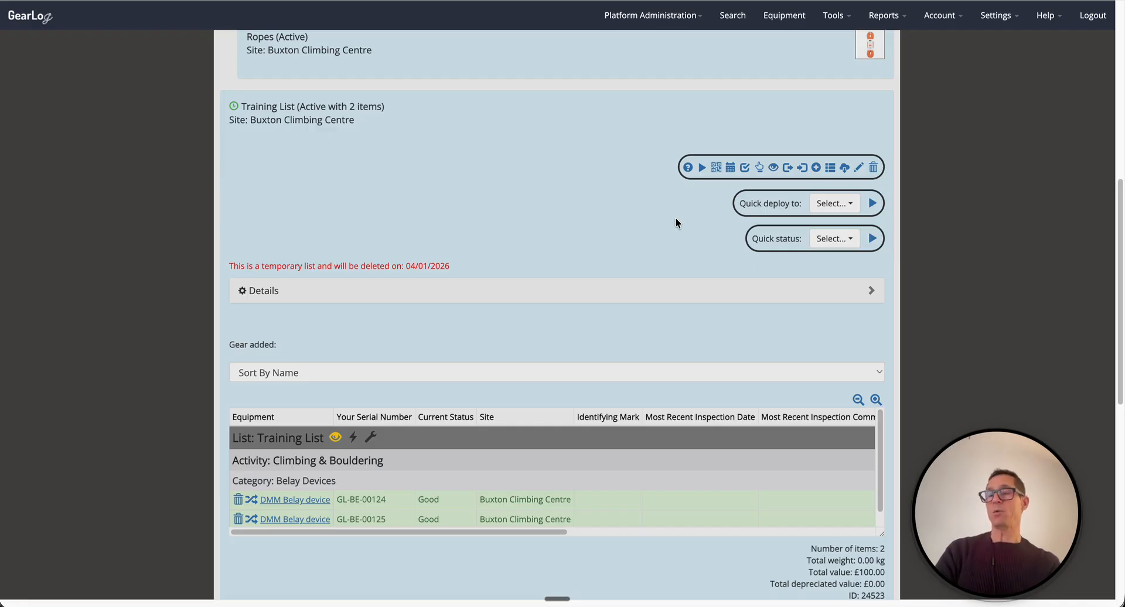
left_click(701, 170)
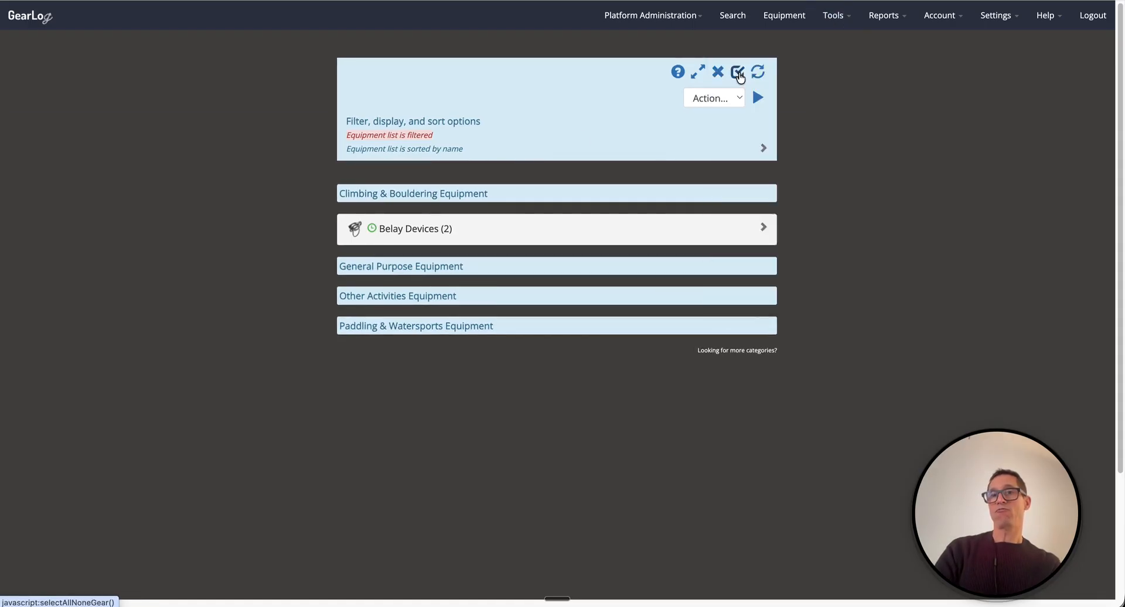
left_click(821, 209)
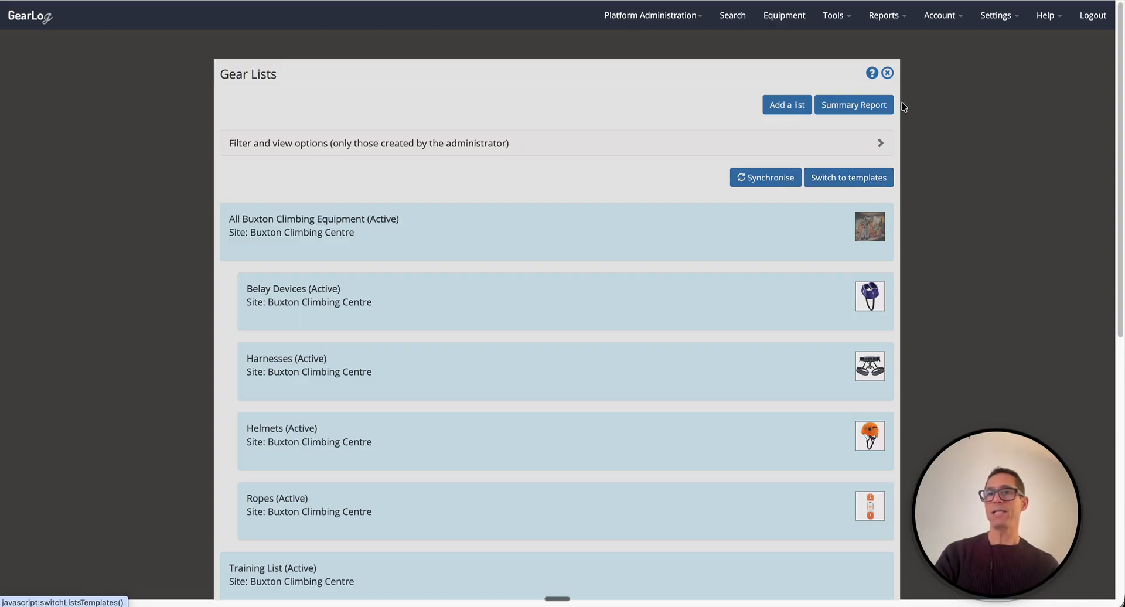
Create a gear list template named "Training Template", keeping it enabled as a template for creating other lists, and save it
left_click(837, 16)
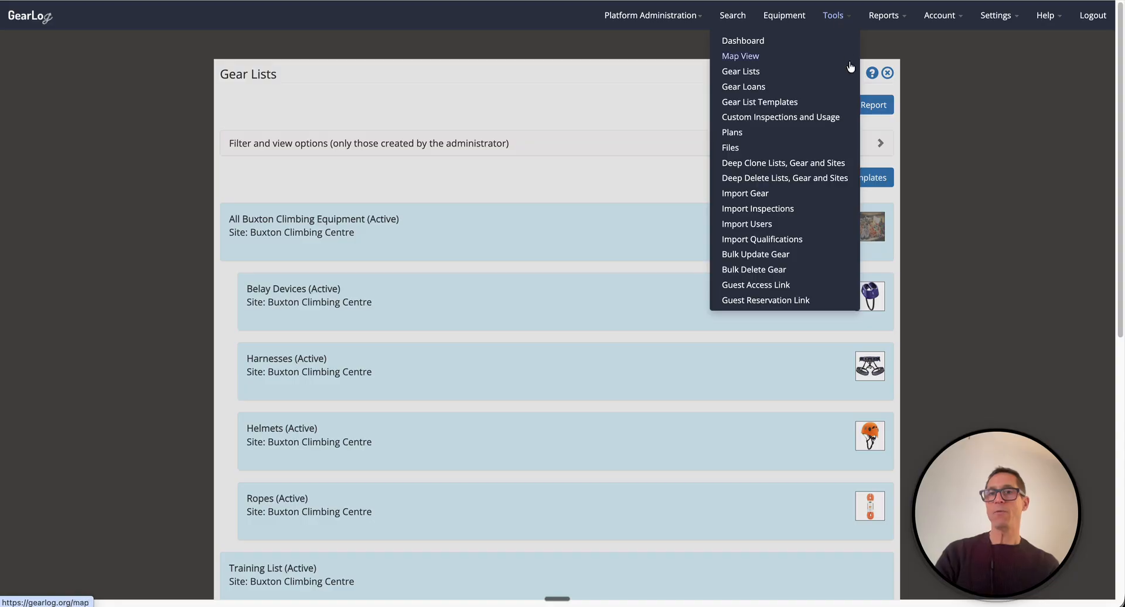
left_click(758, 102)
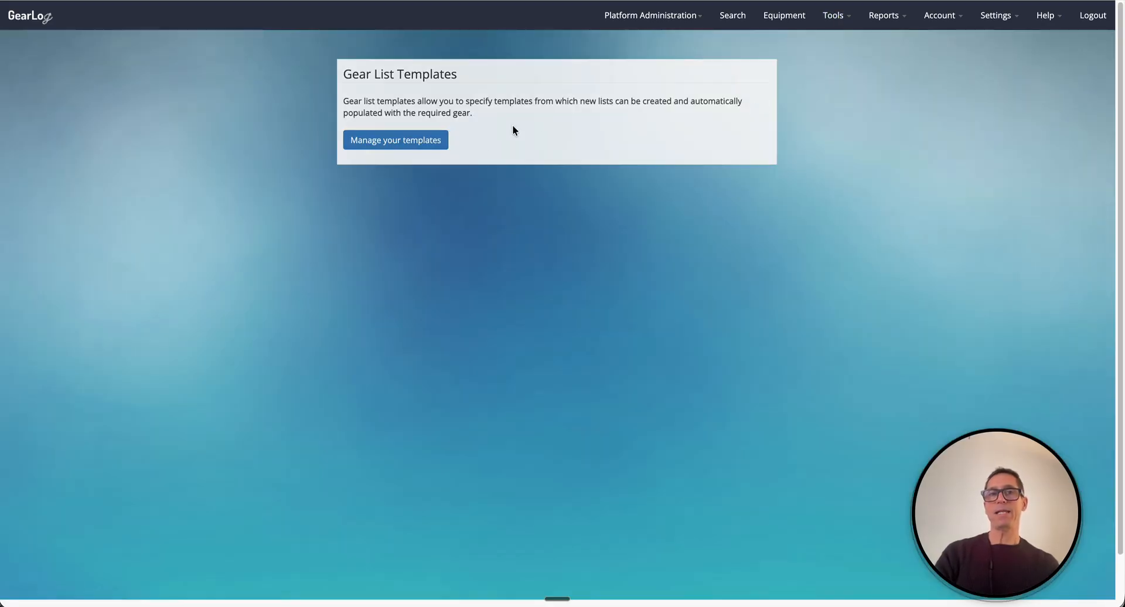
left_click(397, 146)
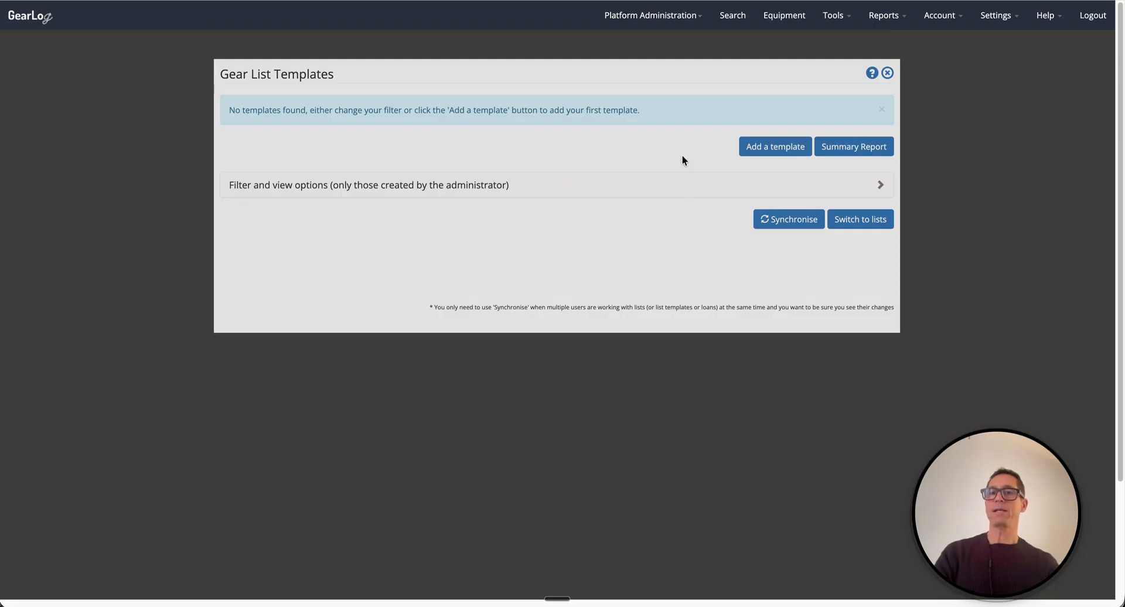
left_click(779, 147)
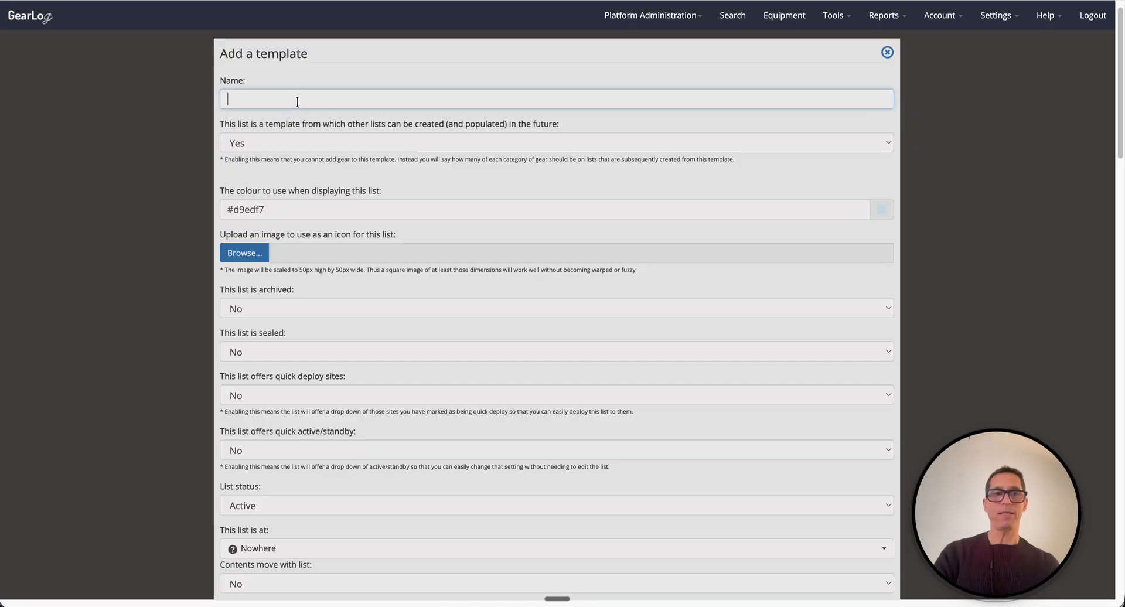
type("Training Template")
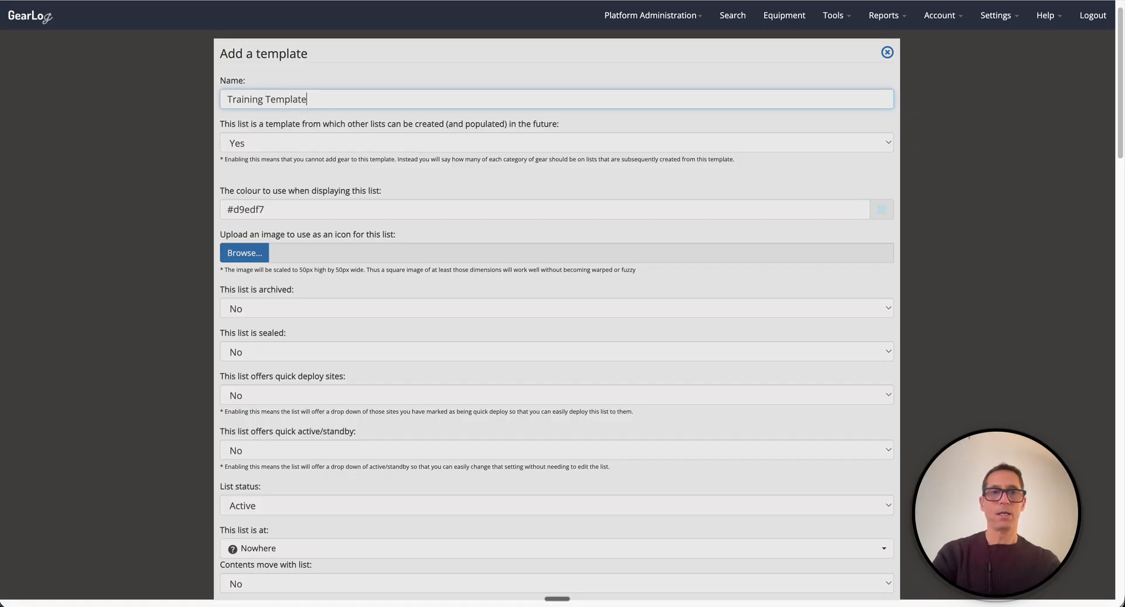
left_click(264, 141)
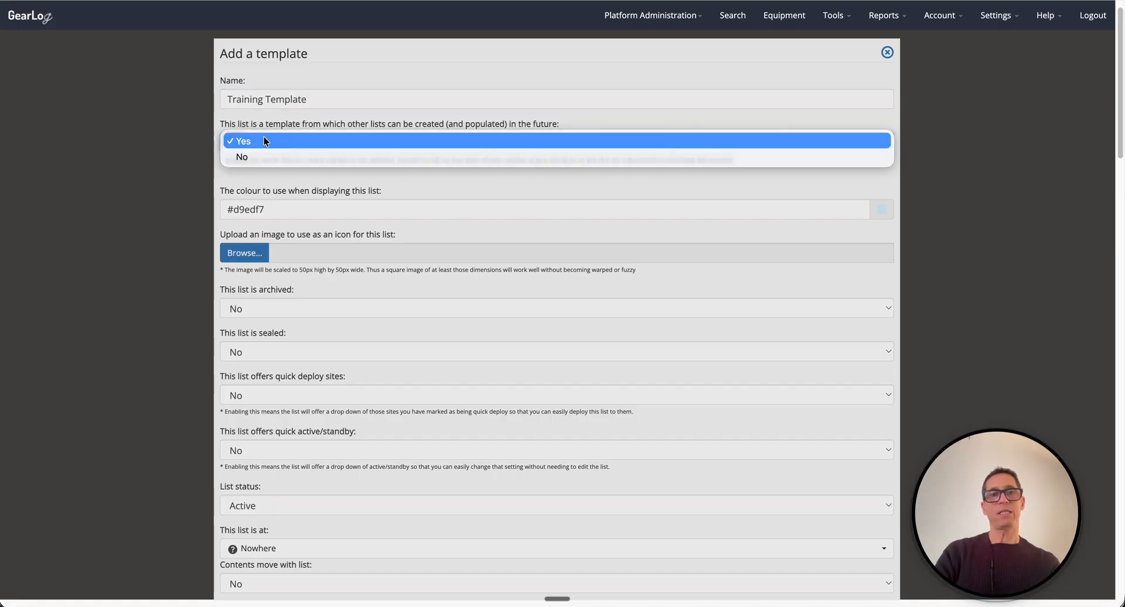
left_click(264, 141)
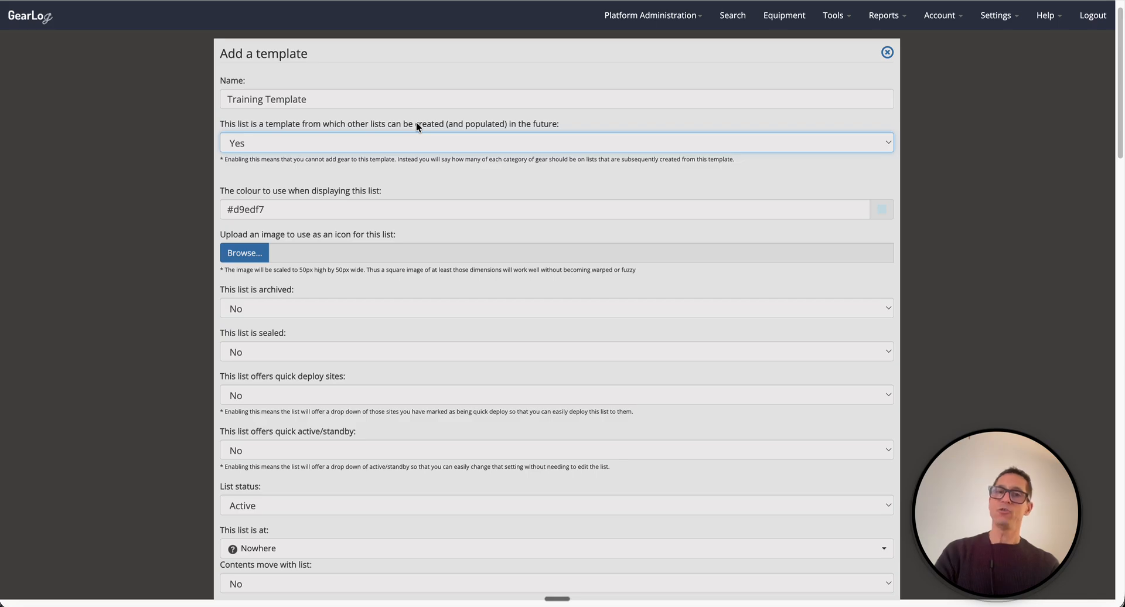
scroll(416, 122, "down", 5)
scroll(419, 122, "down", 14)
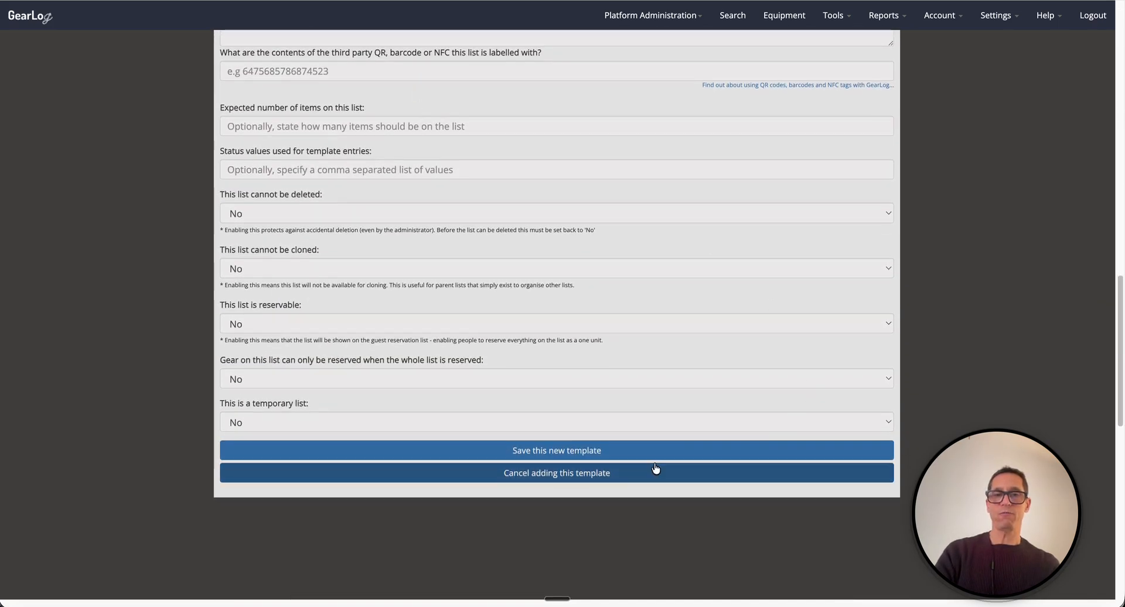
left_click(538, 451)
Add the Climbing Shoes category to the Training Template with a quantity of 10 items
scroll(598, 244, "down", 3)
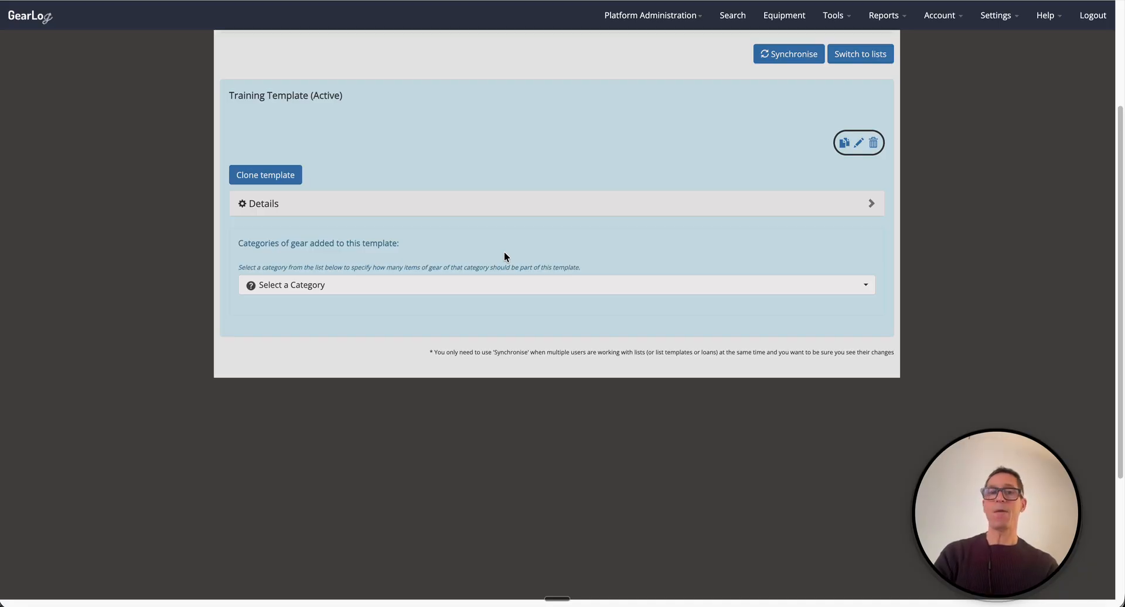
left_click(592, 289)
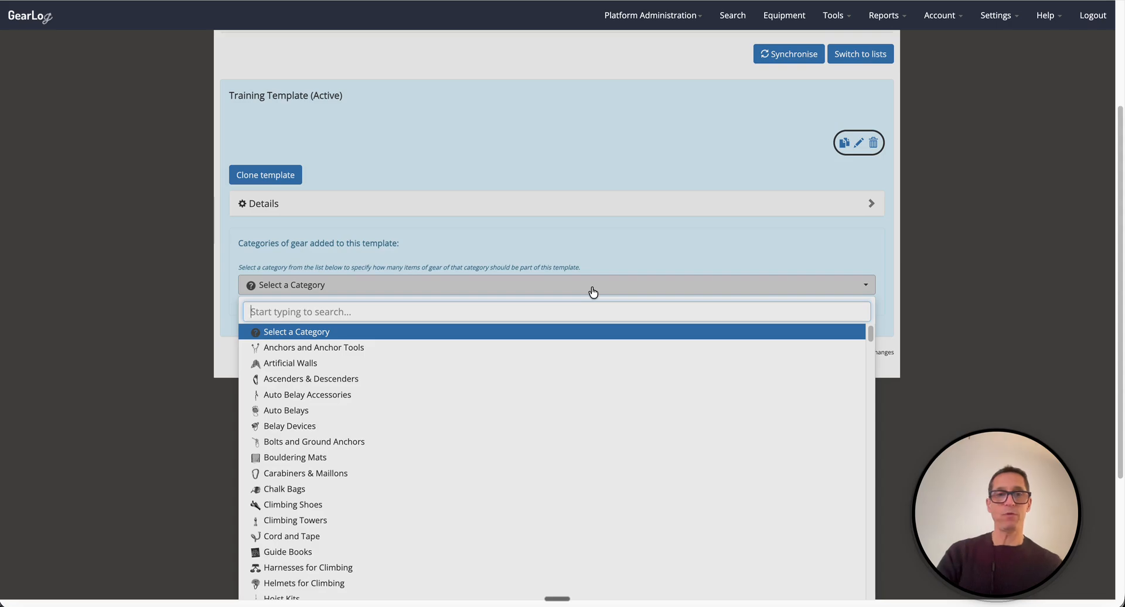
scroll(605, 385, "down", 1)
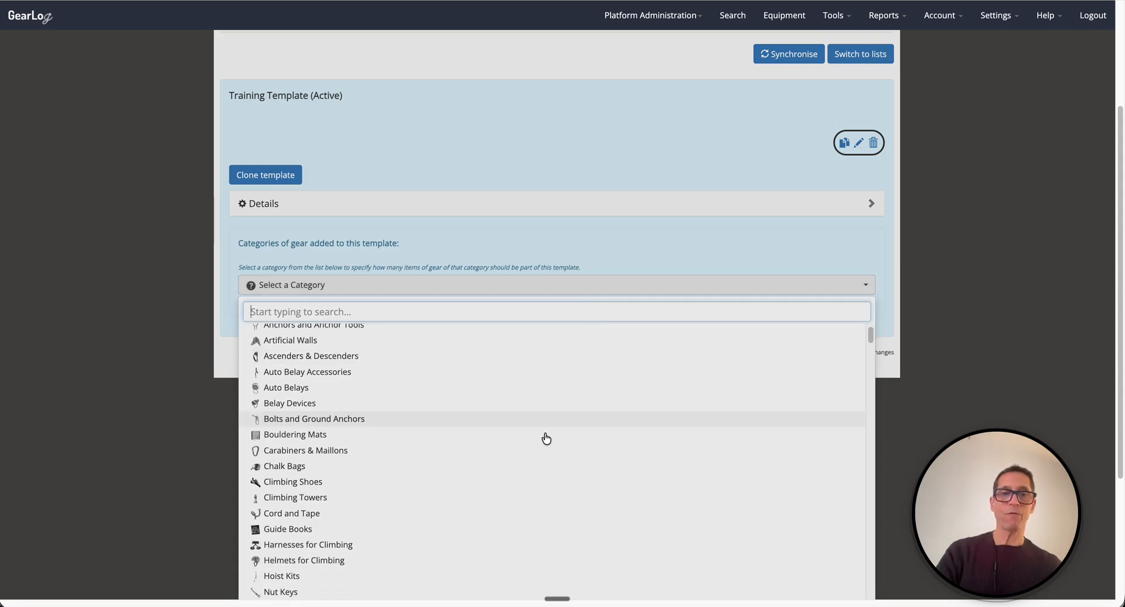
left_click(382, 482)
left_click(447, 132)
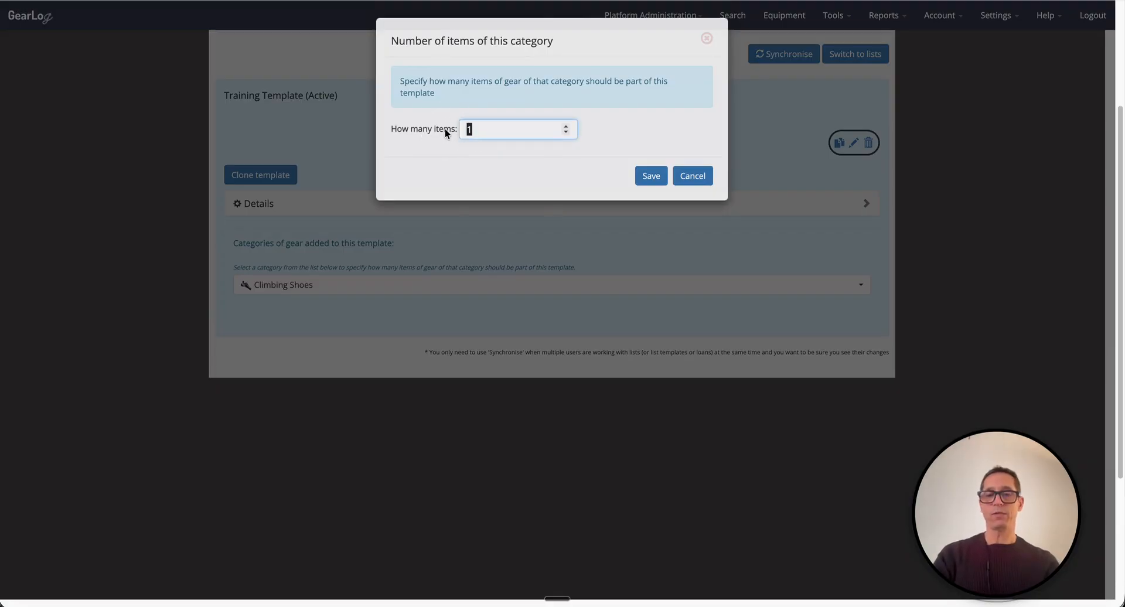
type("10")
left_click(650, 176)
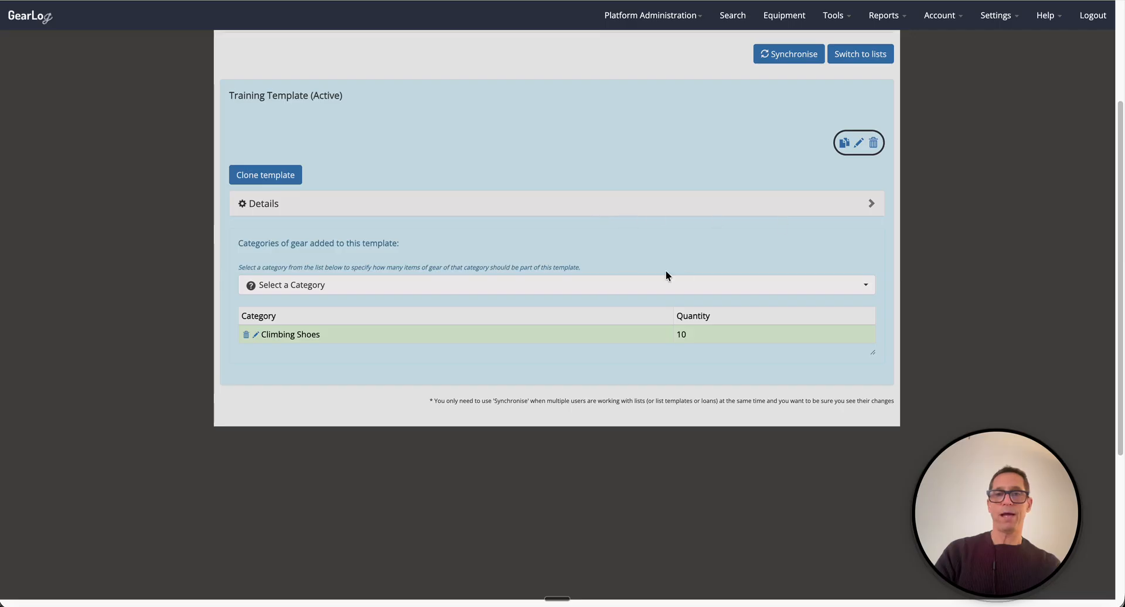
Add the Harnesses for Climbing category to the Training Template with a quantity of 10 items
left_click(344, 289)
scroll(393, 437, "down", 3)
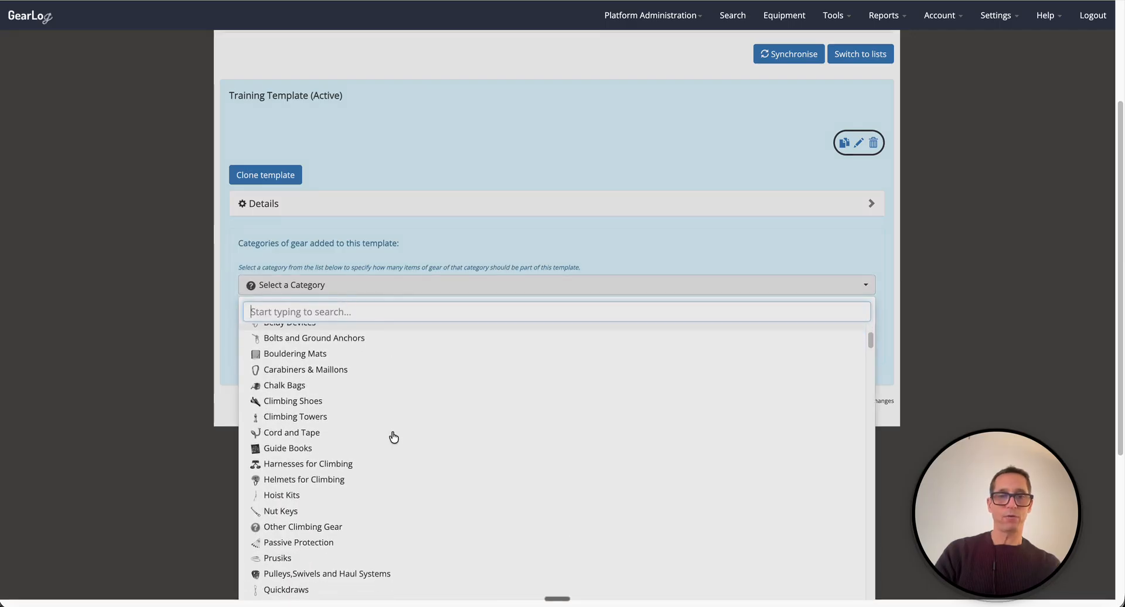
left_click(396, 466)
left_click(483, 129)
type("0")
left_click(651, 179)
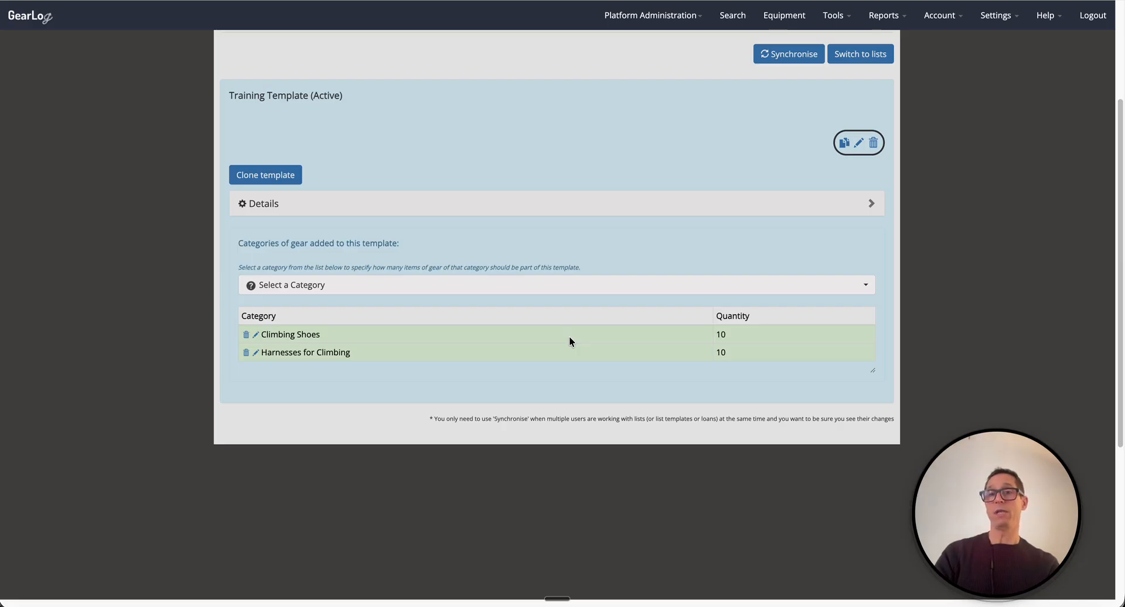
Try to create a new list named "Training Creation List" from the Training Template, with the equipment availability check set to Yes
left_click(842, 144)
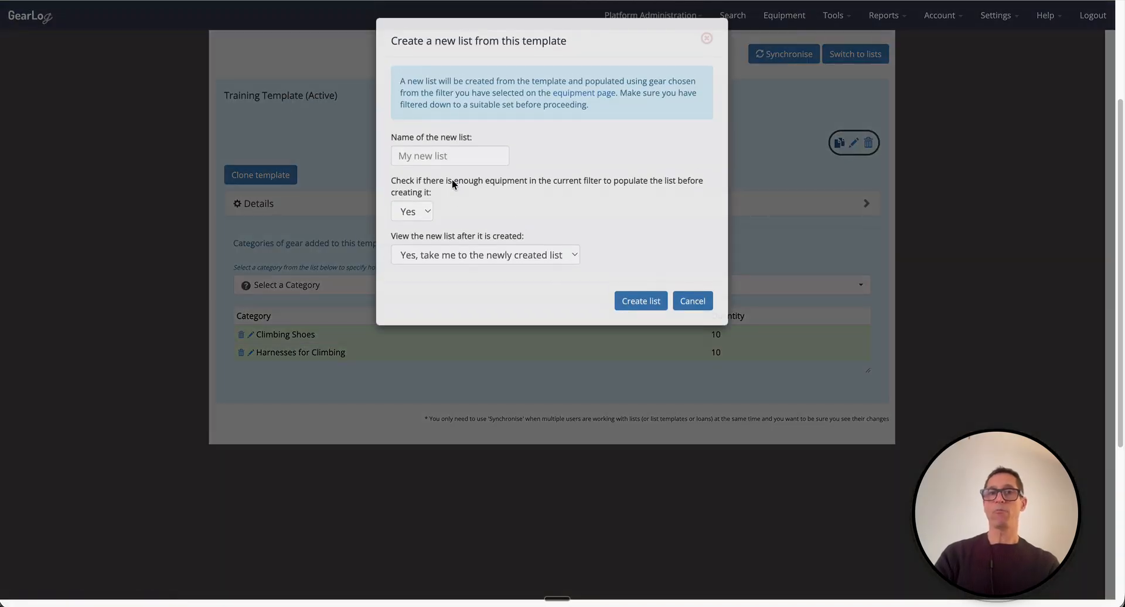
left_click(458, 154)
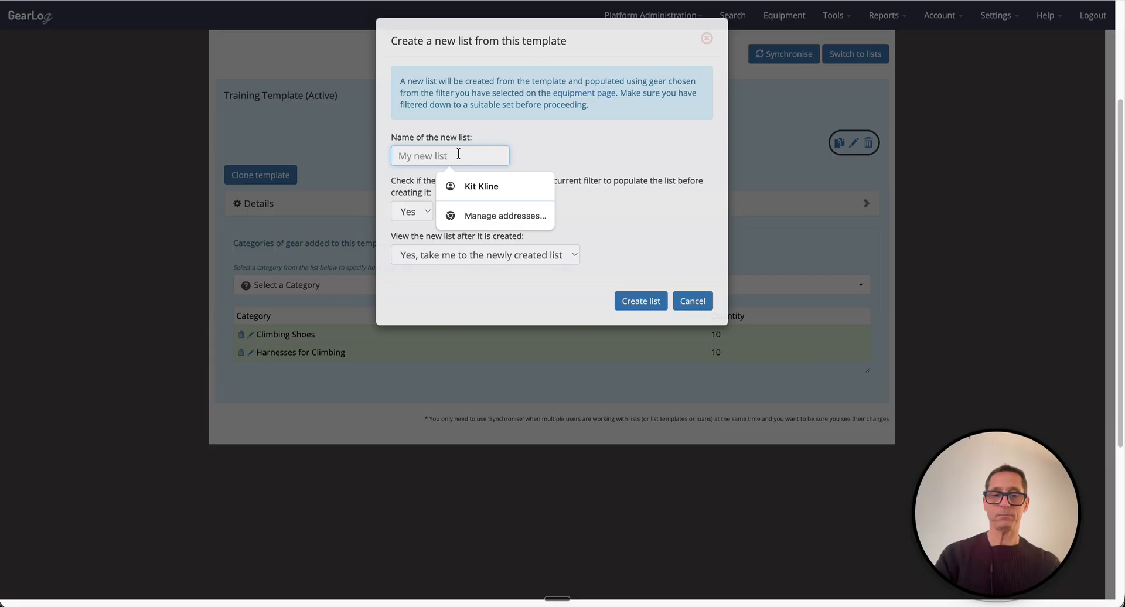
type("Training Creation List")
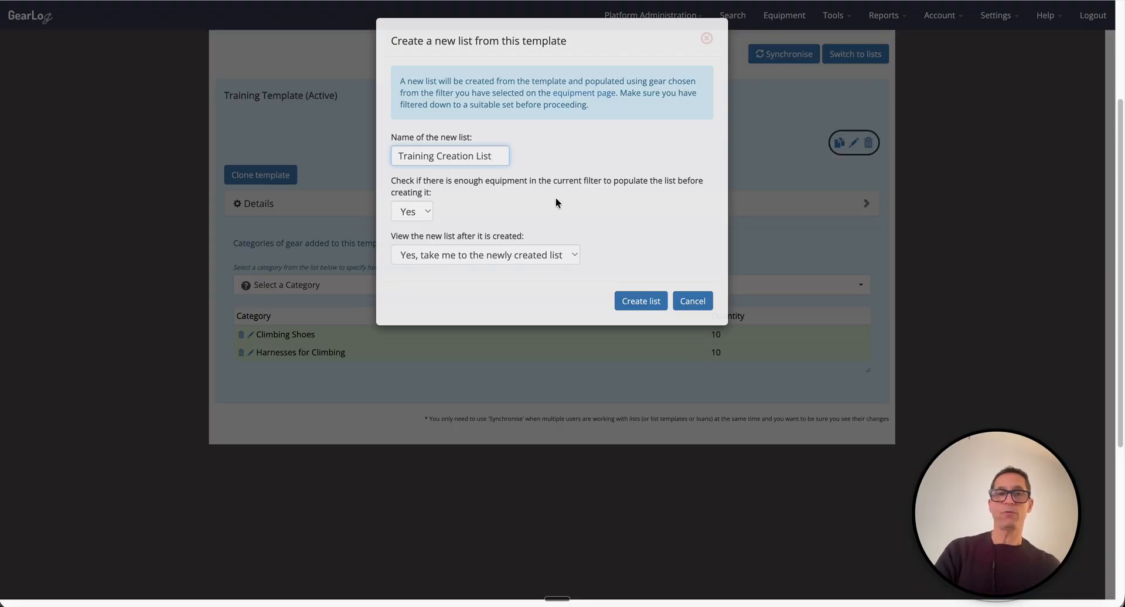
left_click(643, 310)
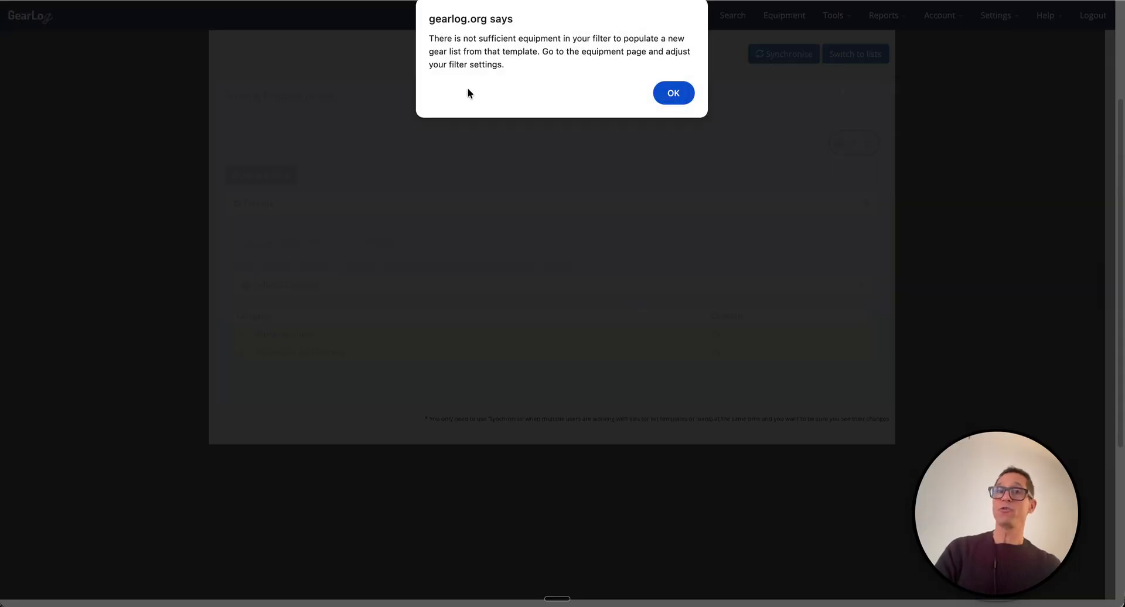
left_click(675, 94)
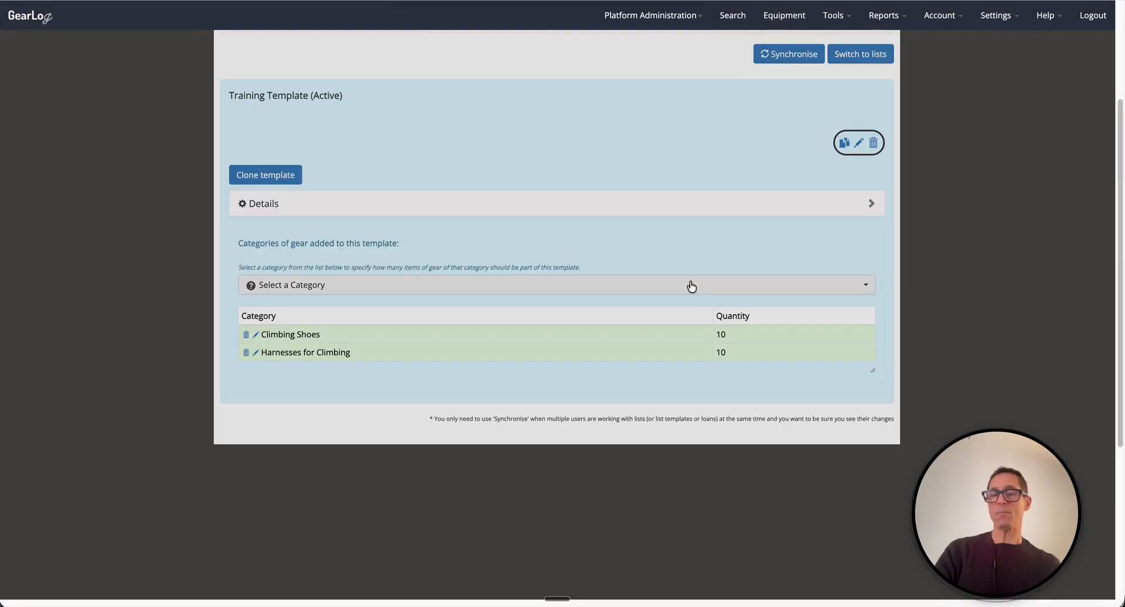